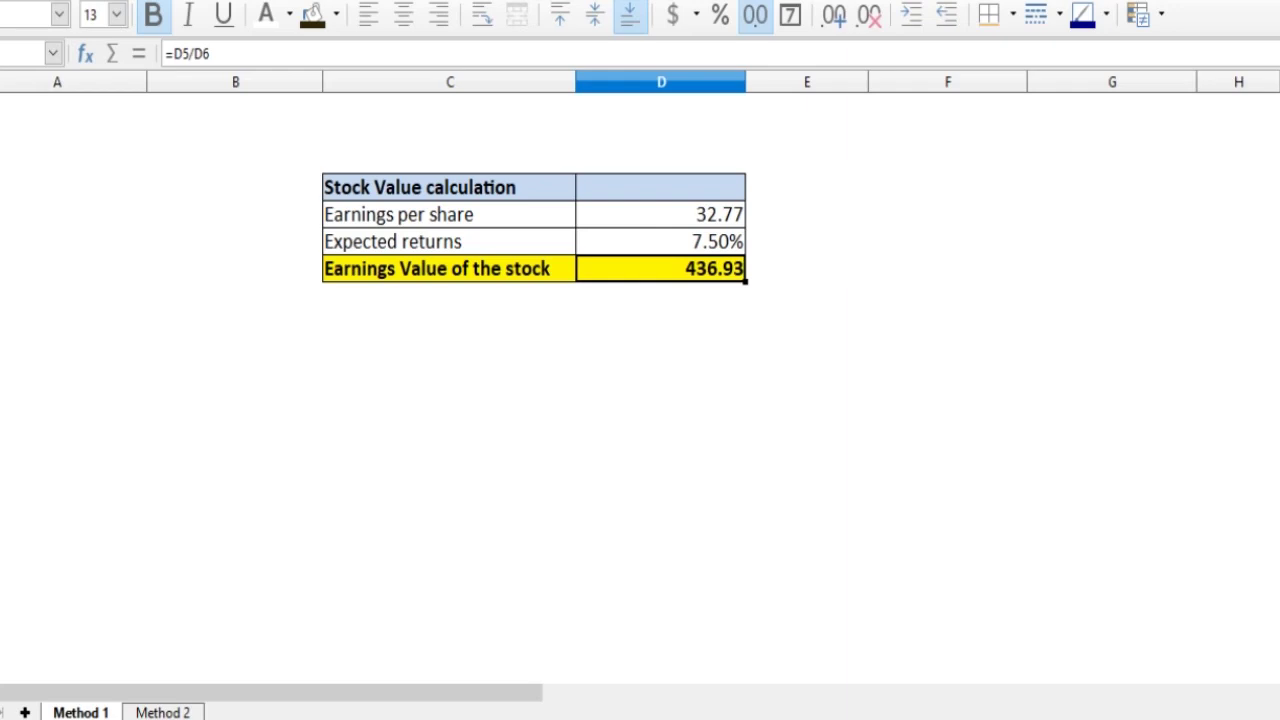
- Examine the Earnings per share label and its value in the Stock Value calculation table on the Method 1 sheet
click(449, 215)
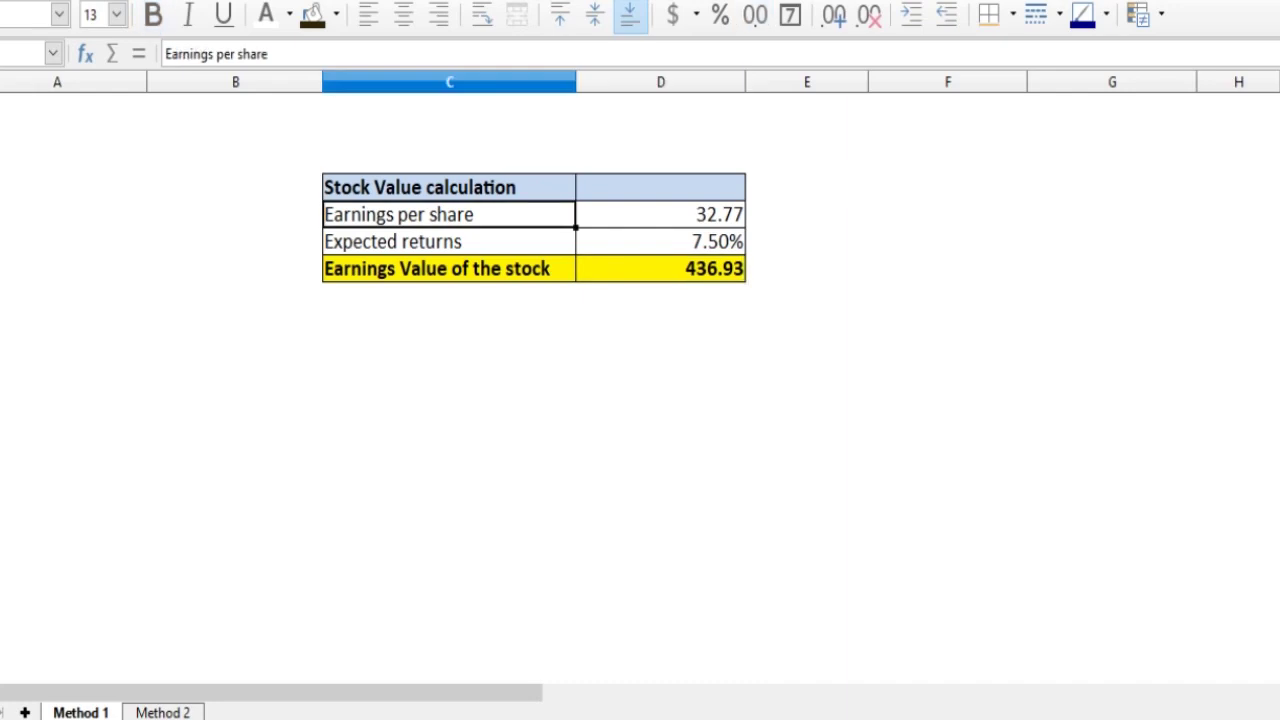
click(660, 215)
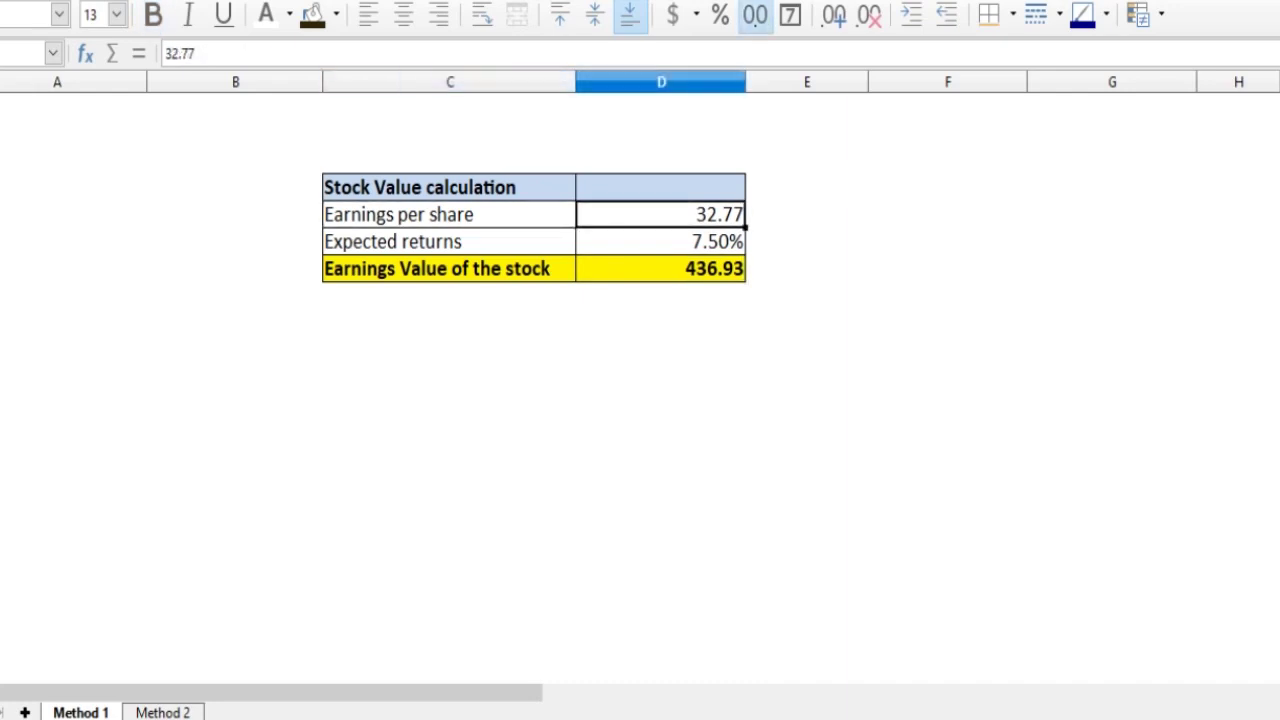
drag(449, 215, 660, 215)
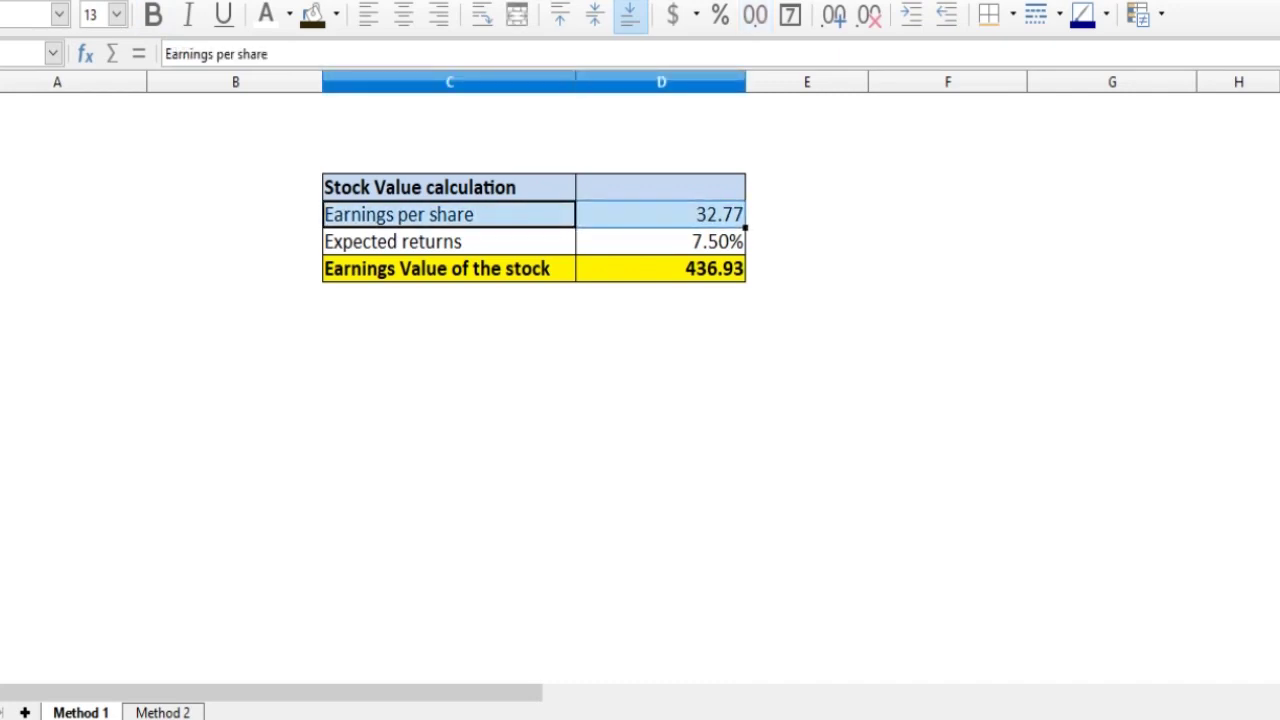
click(449, 215)
click(660, 215)
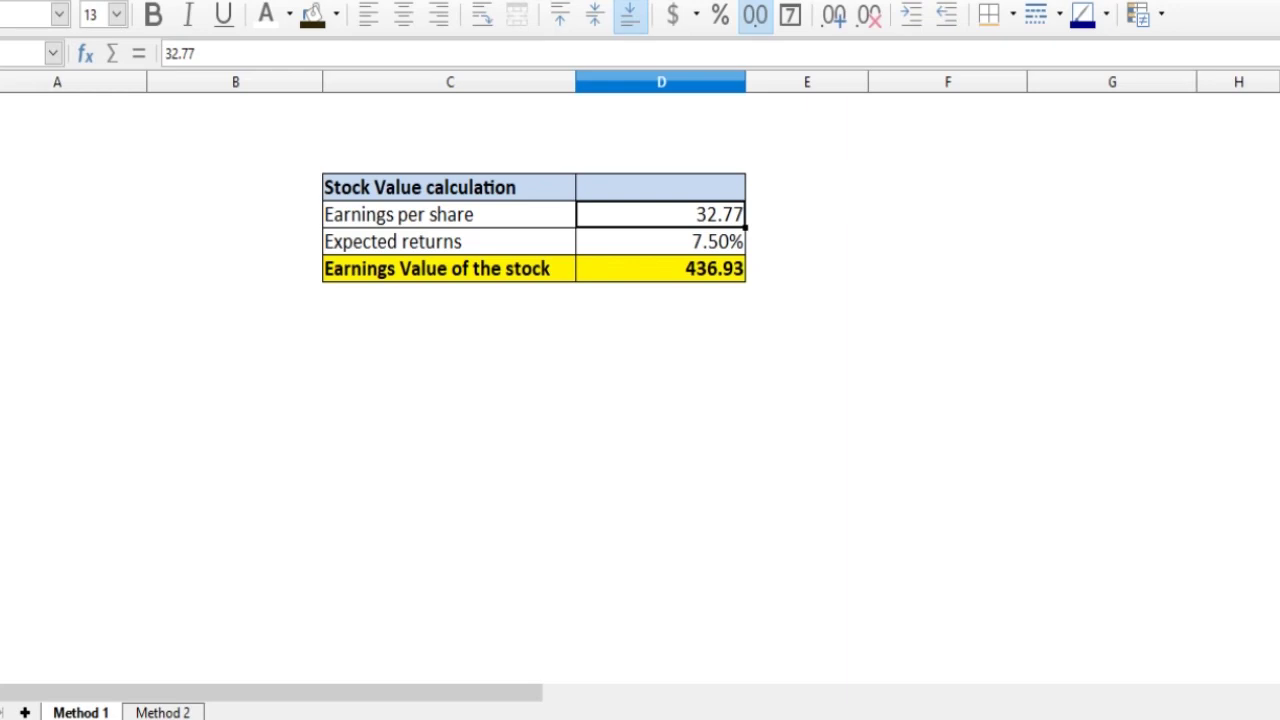
key(shift+Left)
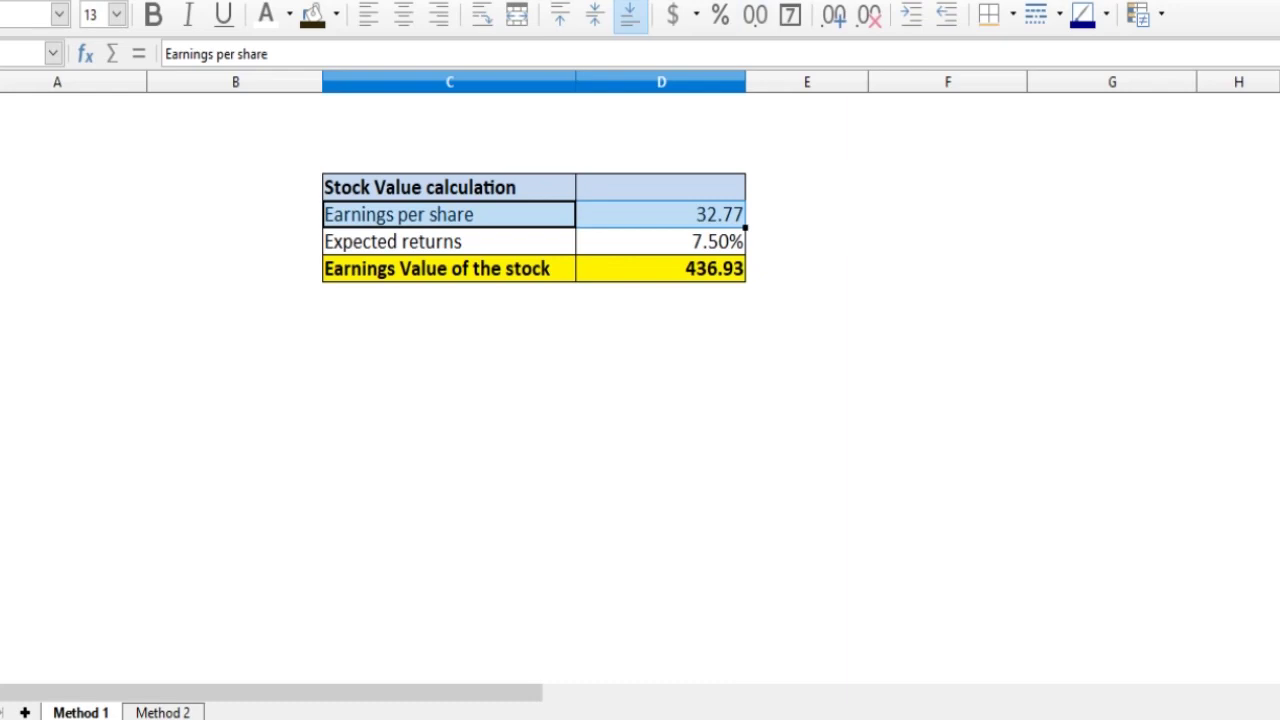
drag(450, 214, 661, 214)
key(ctrl+z)
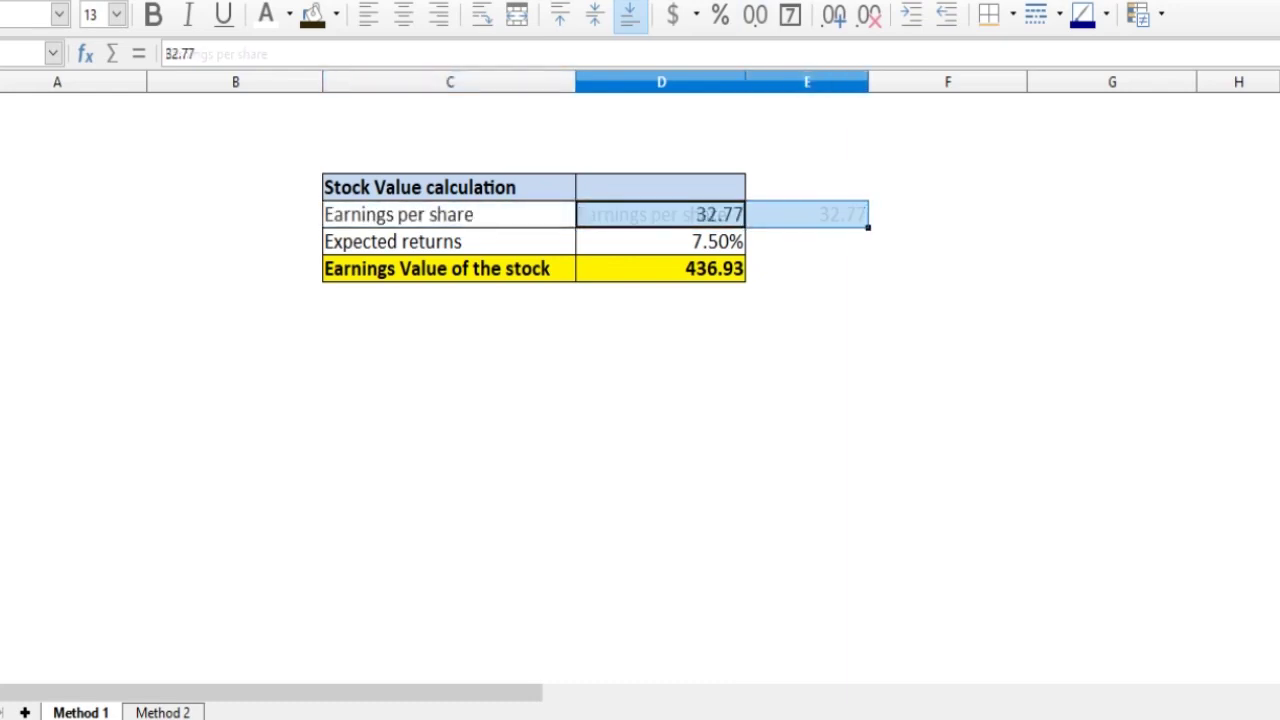
drag(450, 214, 660, 214)
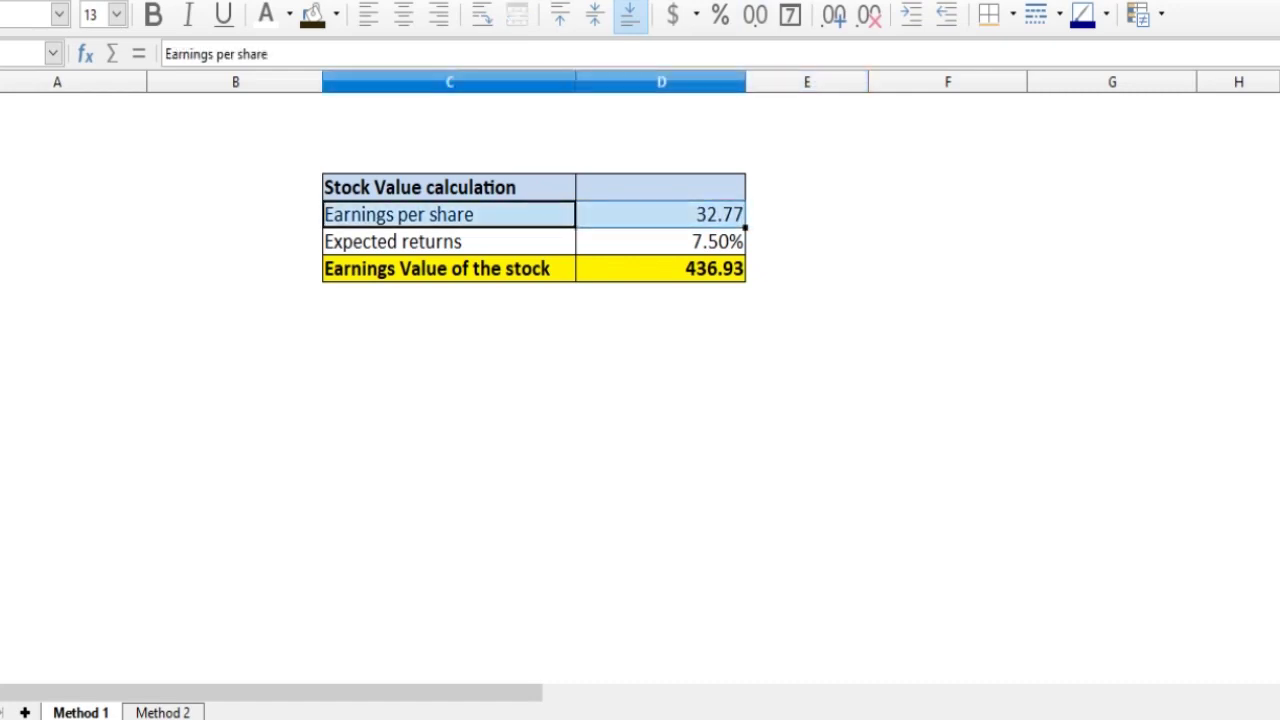
key(Right)
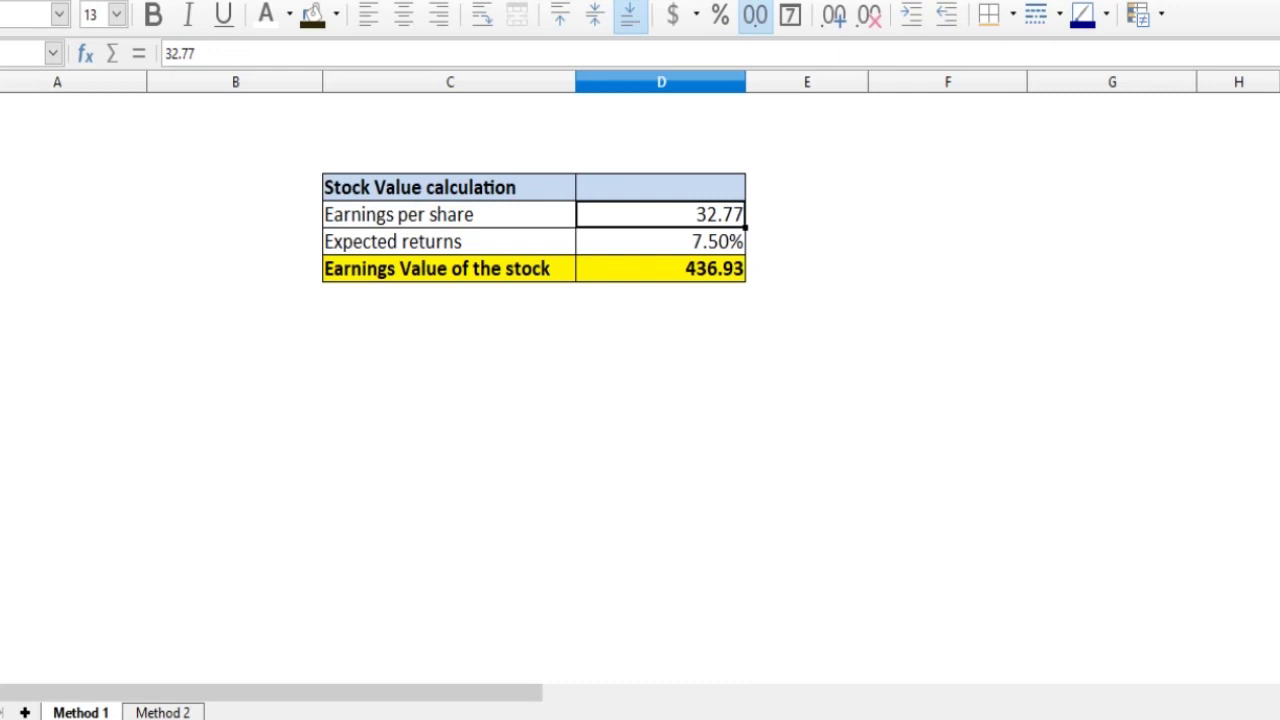
- Compare the Expected returns and Earnings per share inputs with the formula behind the Earnings Value of the stock
click(661, 242)
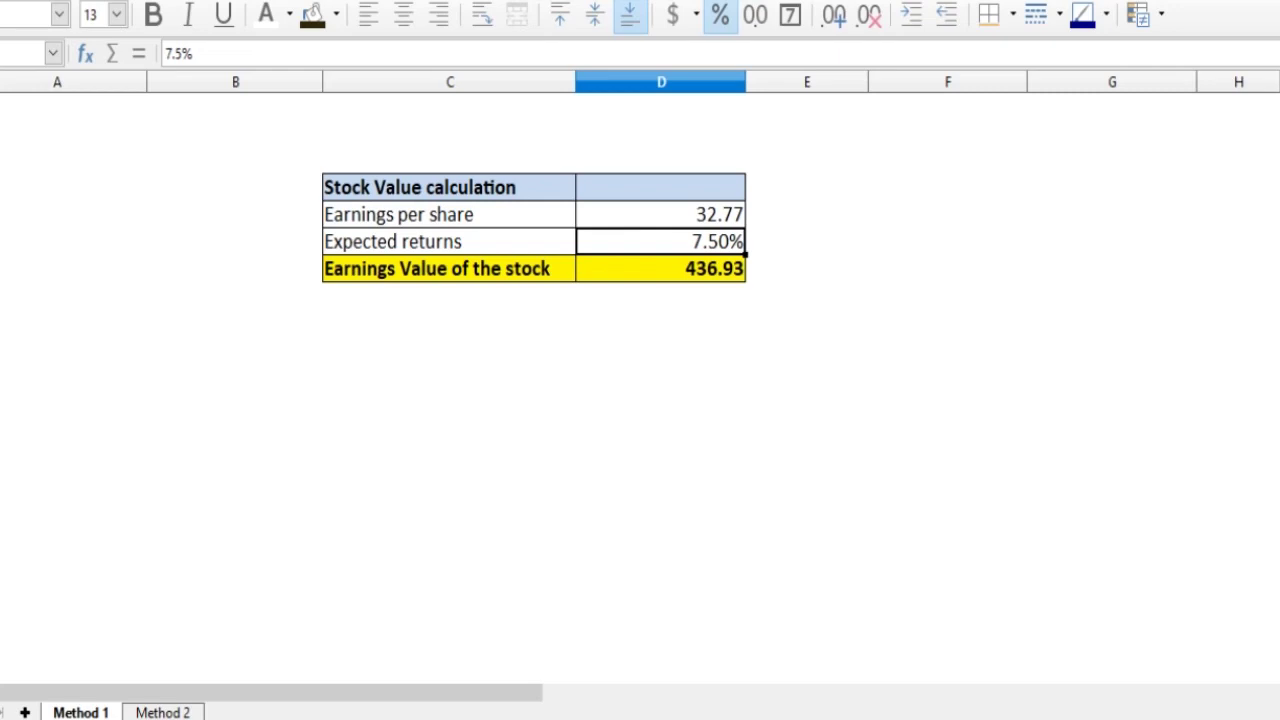
click(660, 268)
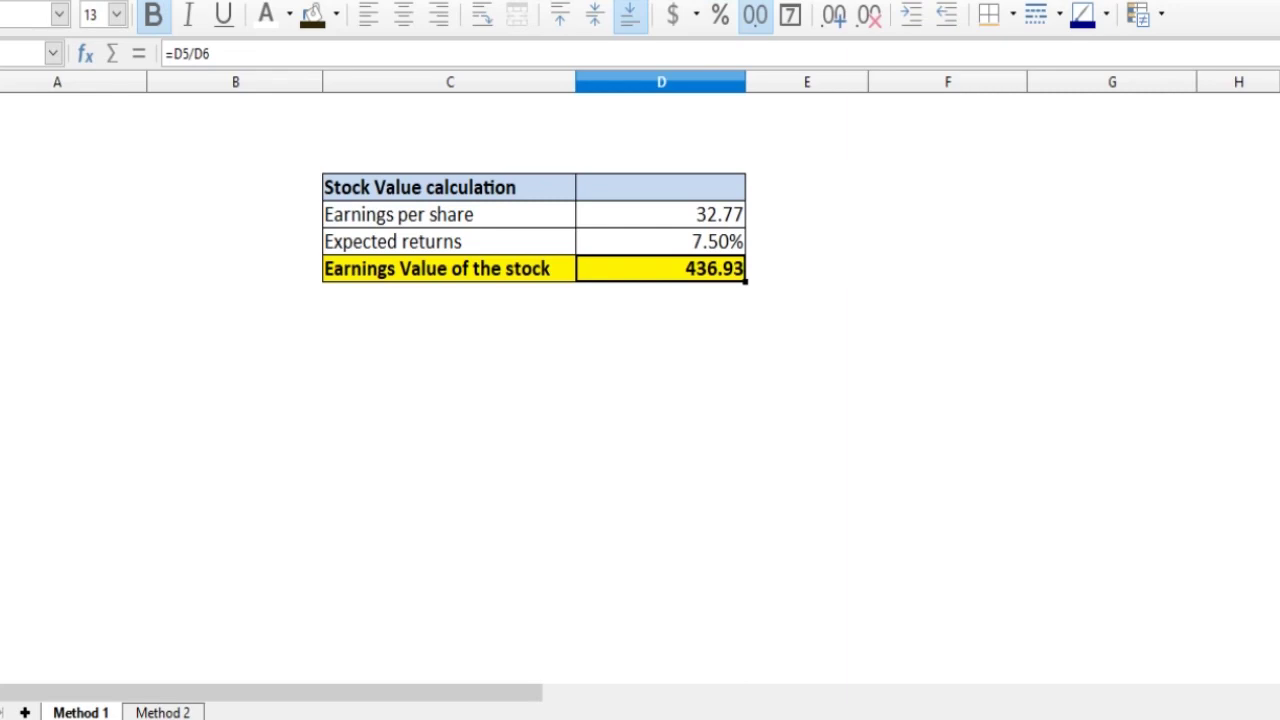
click(660, 241)
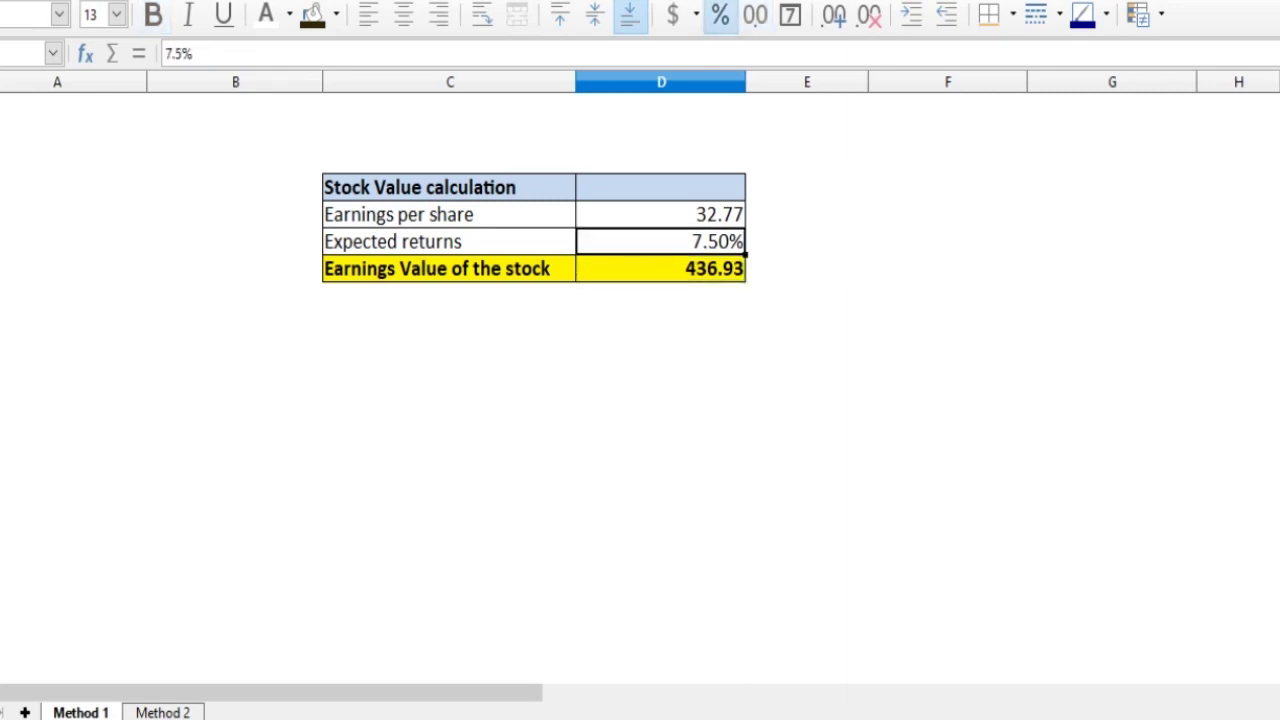
click(660, 214)
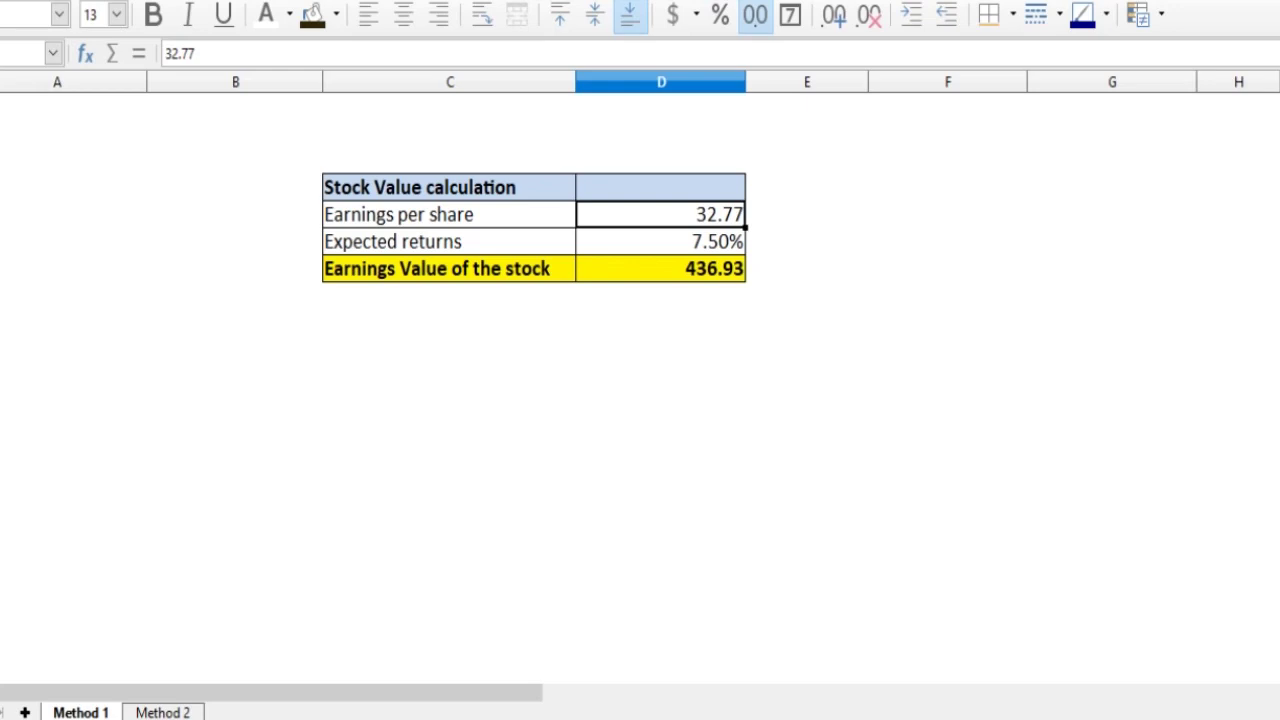
click(807, 214)
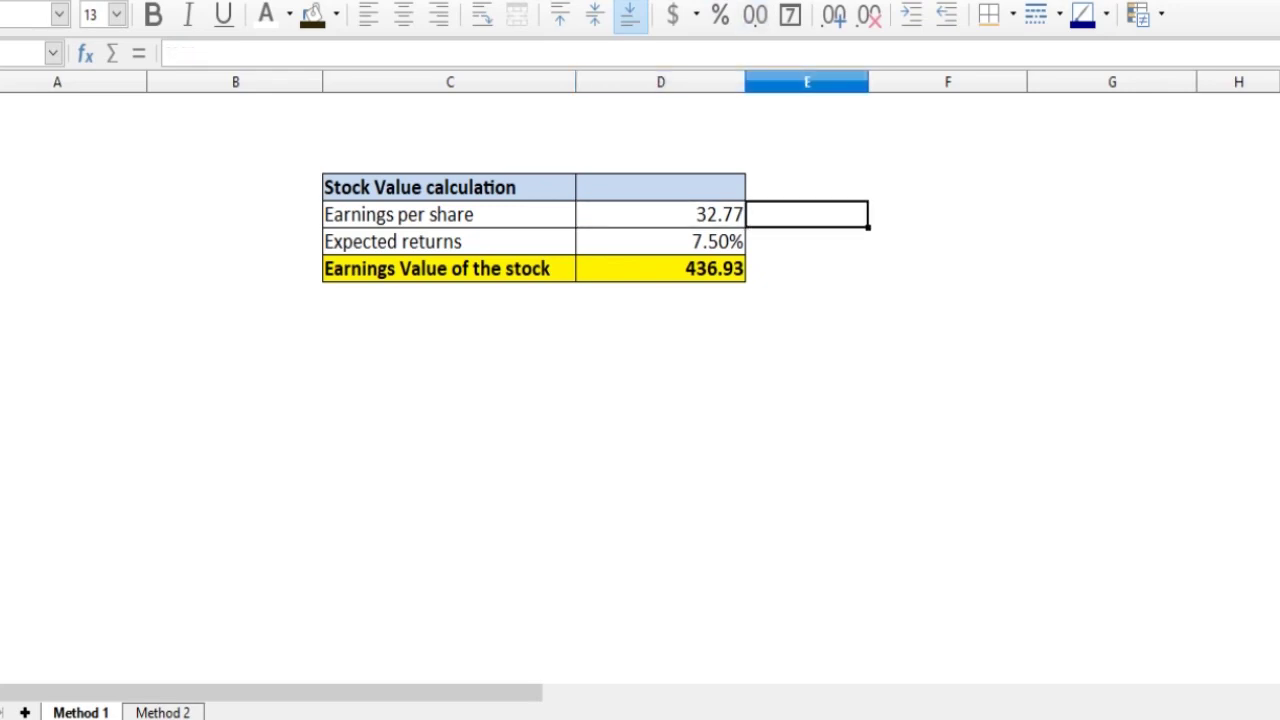
click(660, 214)
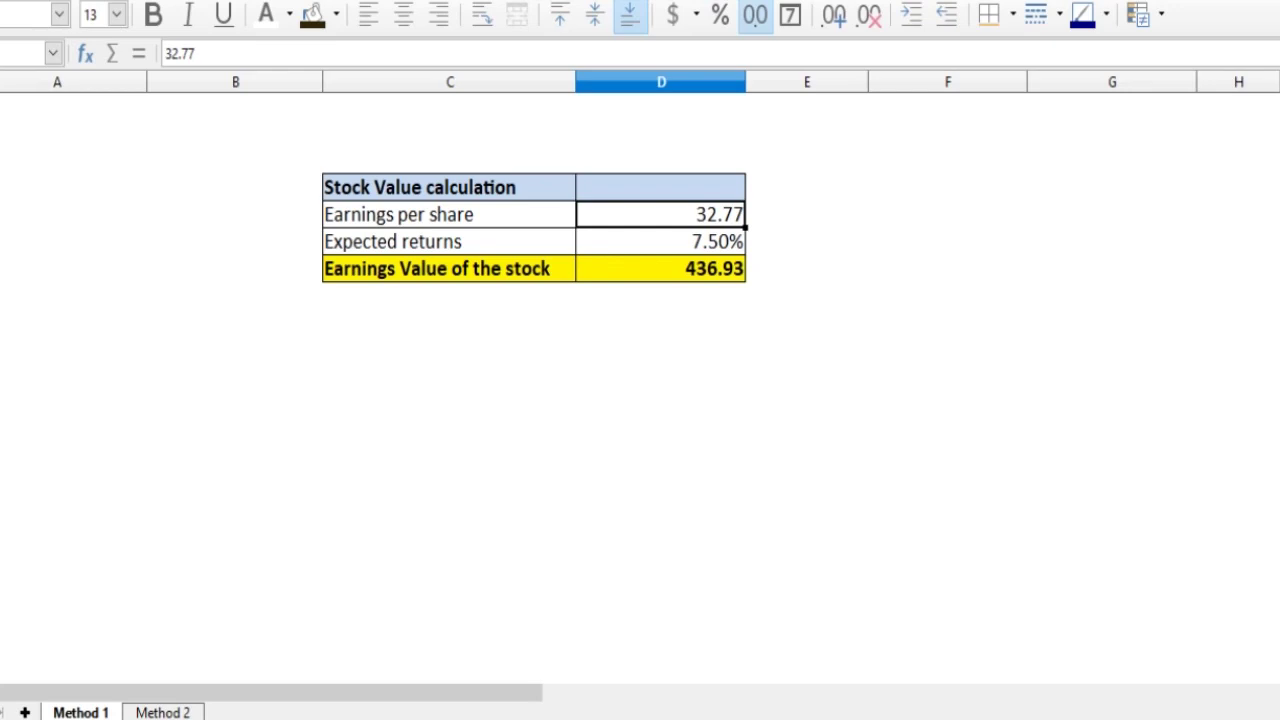
key(Down)
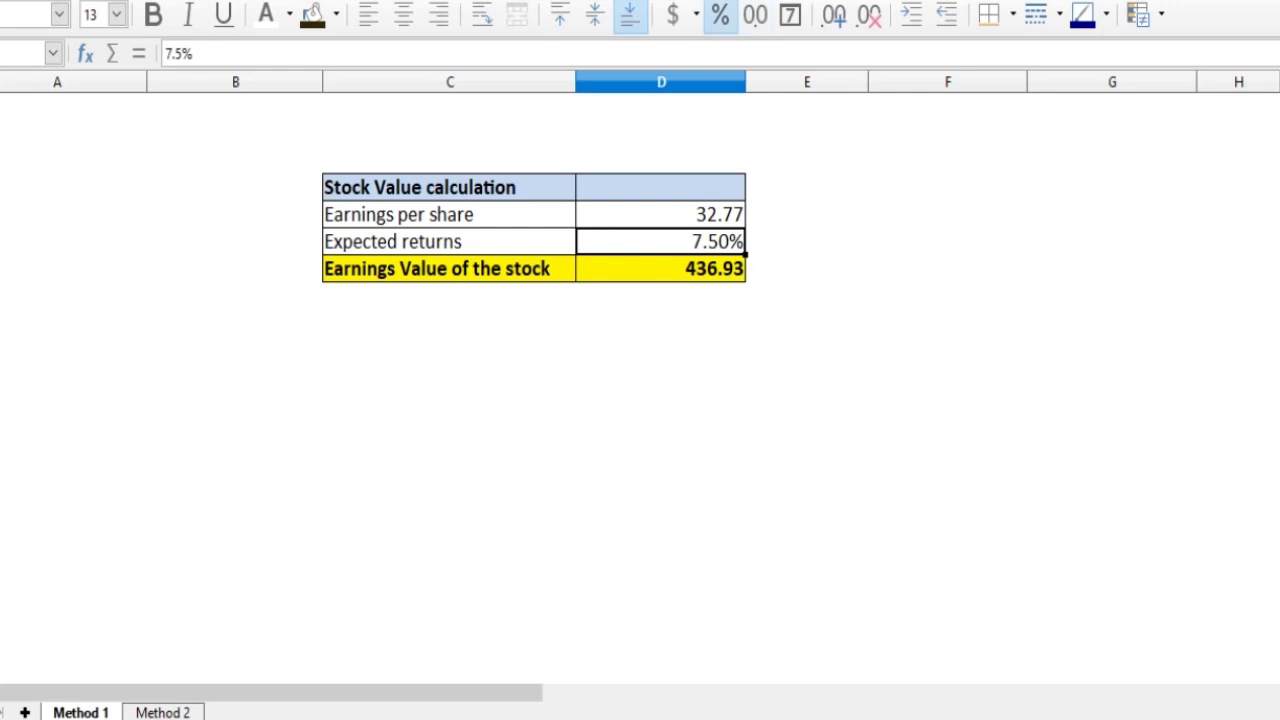
click(660, 214)
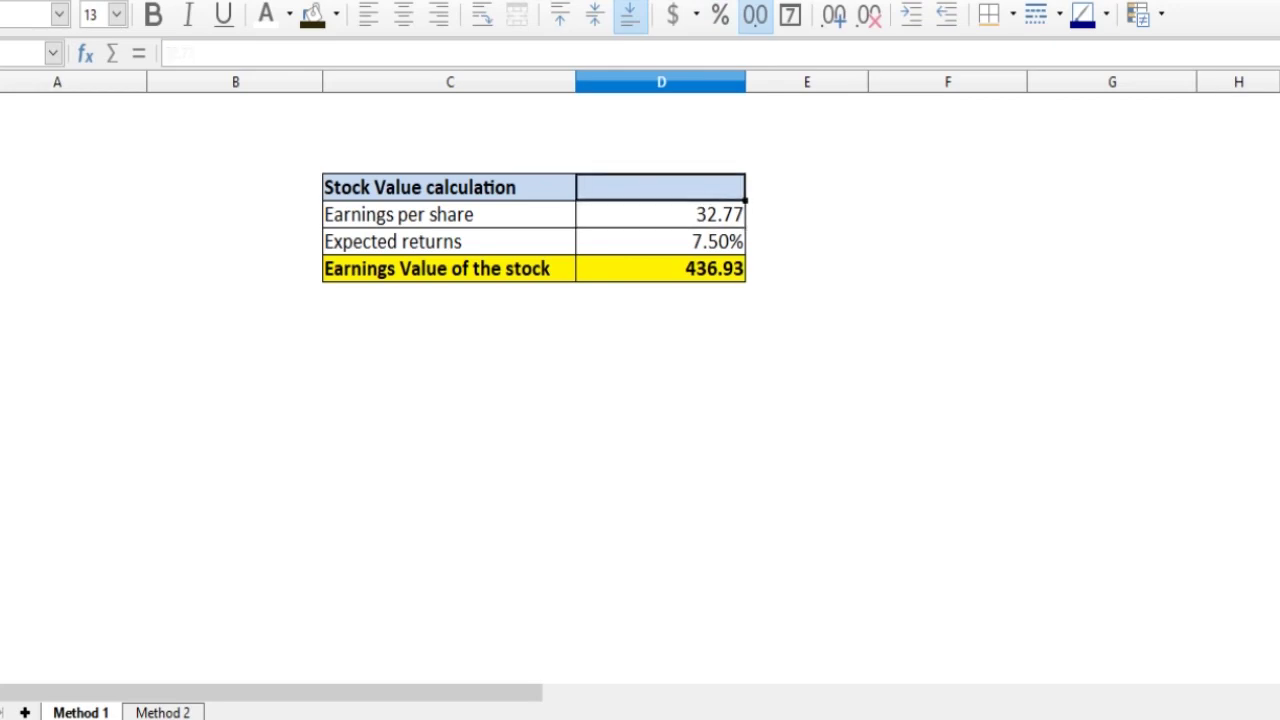
key(Down)
key(Down)
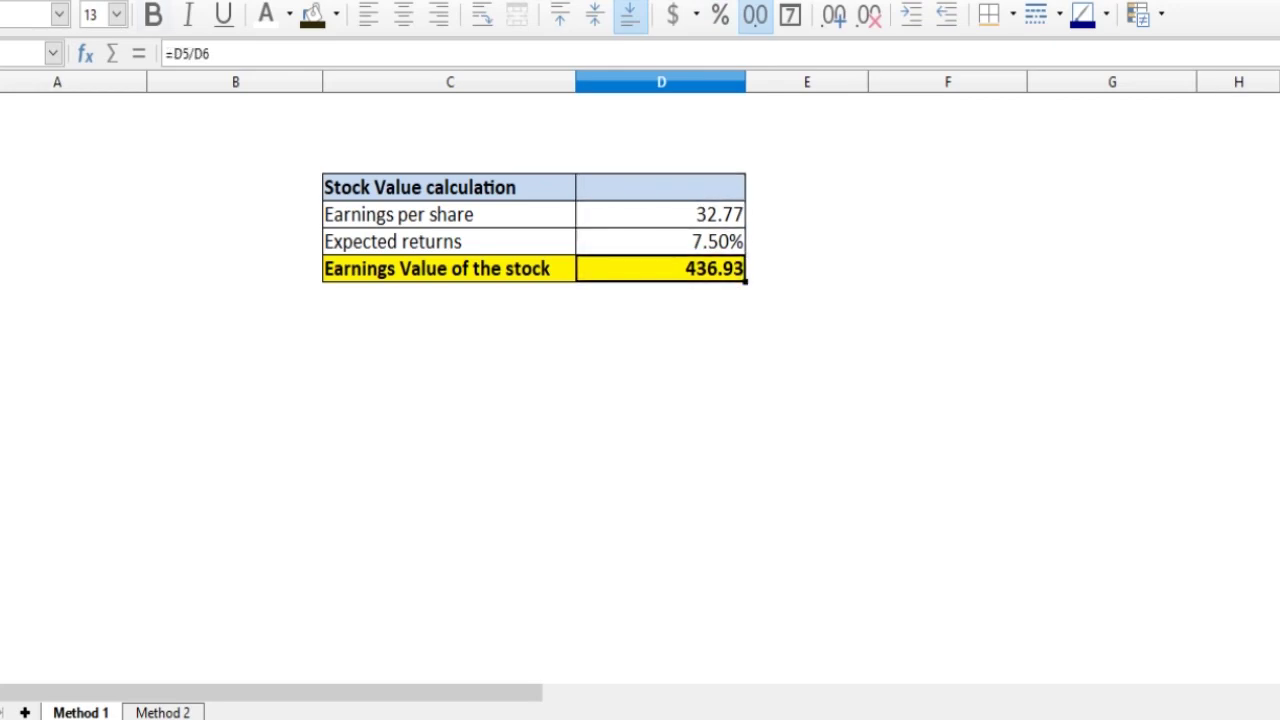
key(Up)
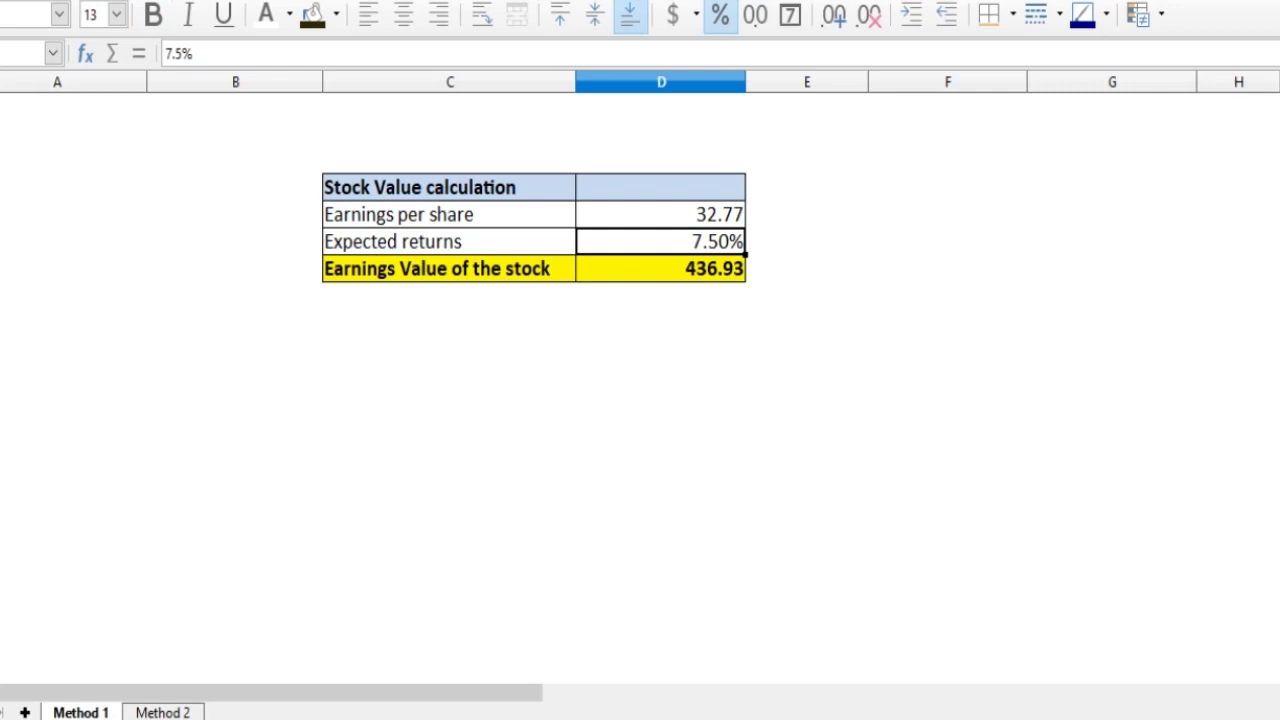
key(Down)
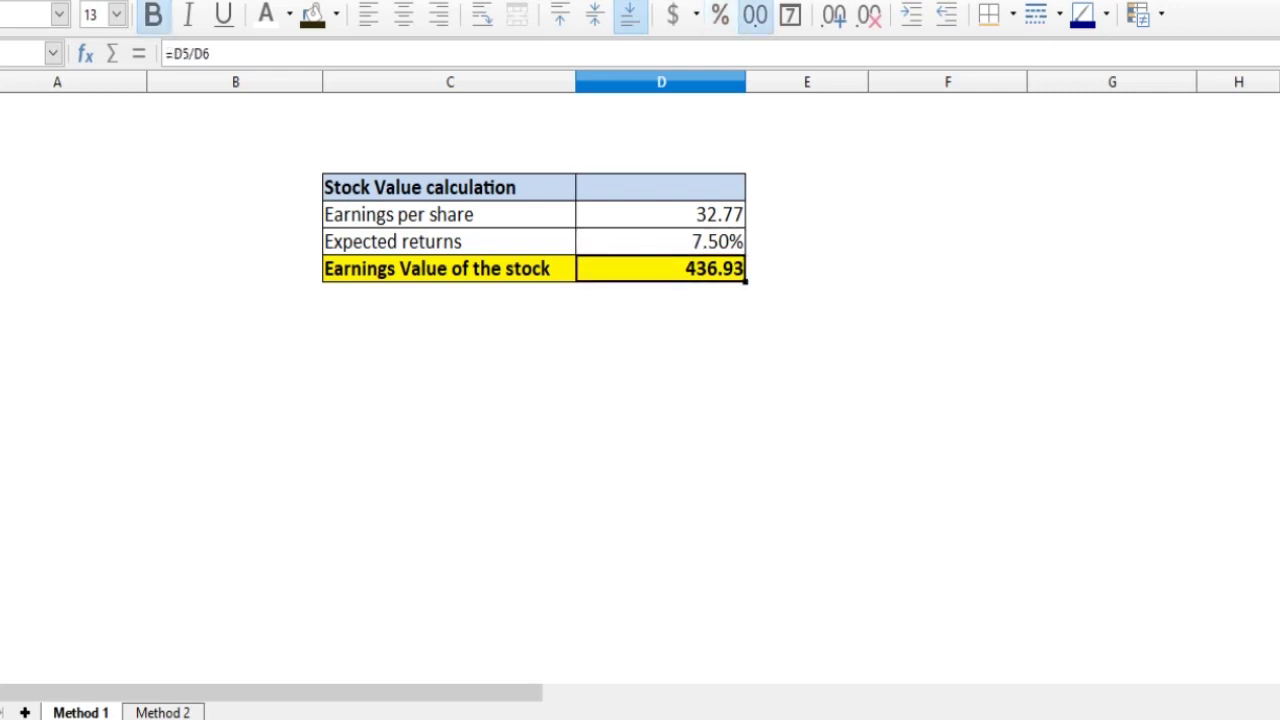
key(Down)
key(Up)
key(Up)
key(Up)
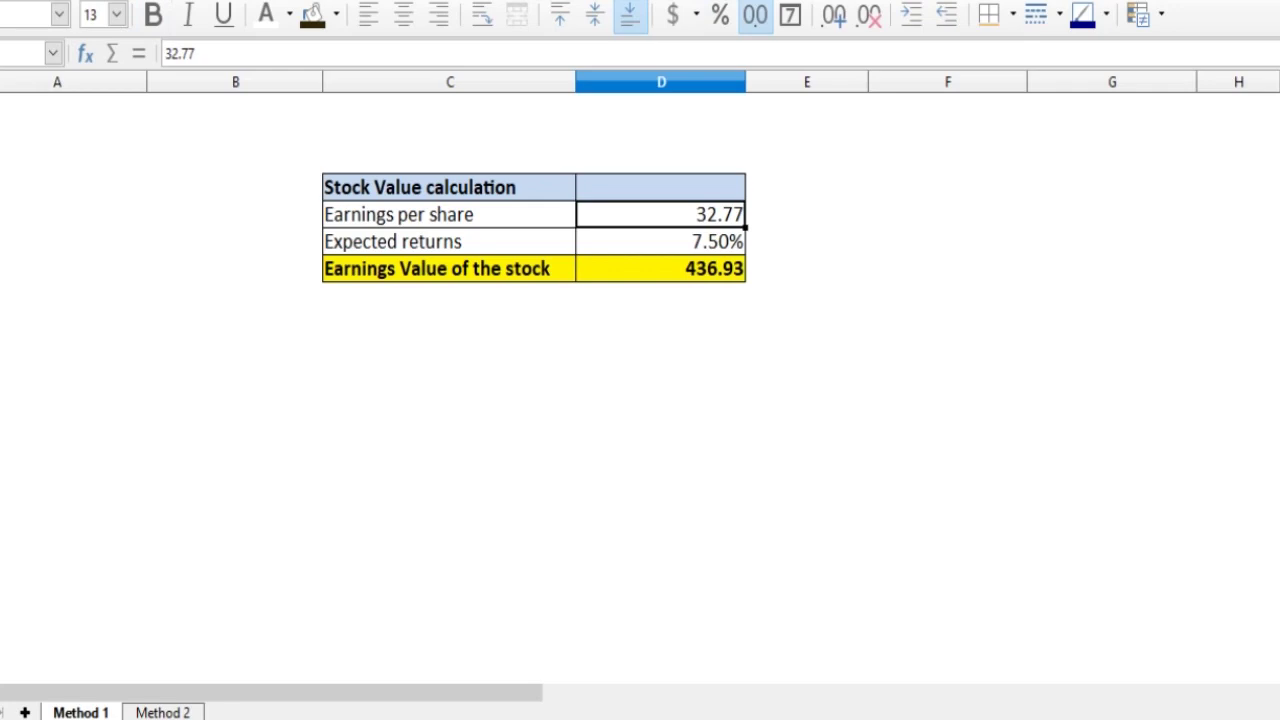
- Review the Earnings per share and Expected returns values that feed the stock value calculation
key(Down)
key(Up)
key(Up)
key(Down)
key(Down)
key(Up)
key(Up)
key(Down)
key(Up)
key(Down)
key(shift+Right)
key(shift+Left)
click(661, 269)
click(661, 242)
click(661, 215)
click(661, 242)
click(661, 215)
click(661, 242)
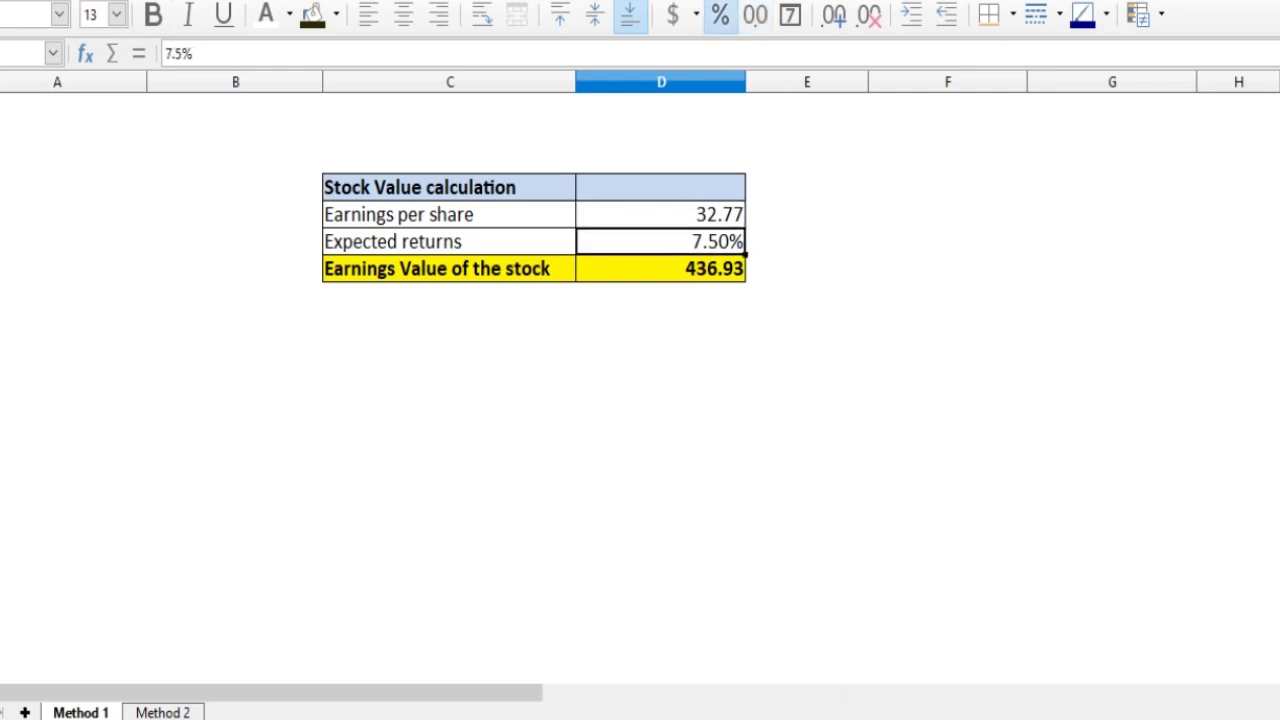
- Examine the Earnings Value of the stock row and its formula alongside the Expected returns value
click(661, 269)
click(661, 242)
click(661, 269)
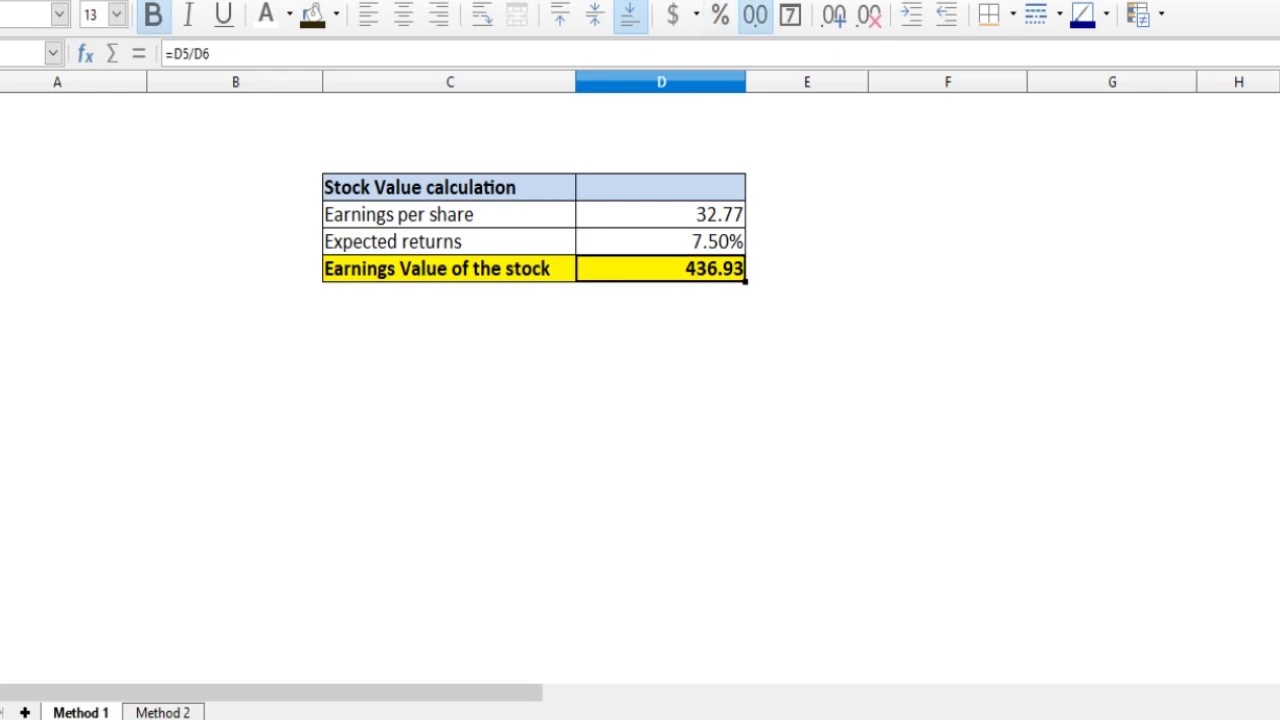
click(450, 269)
click(661, 269)
click(450, 269)
click(661, 269)
click(661, 242)
click(661, 269)
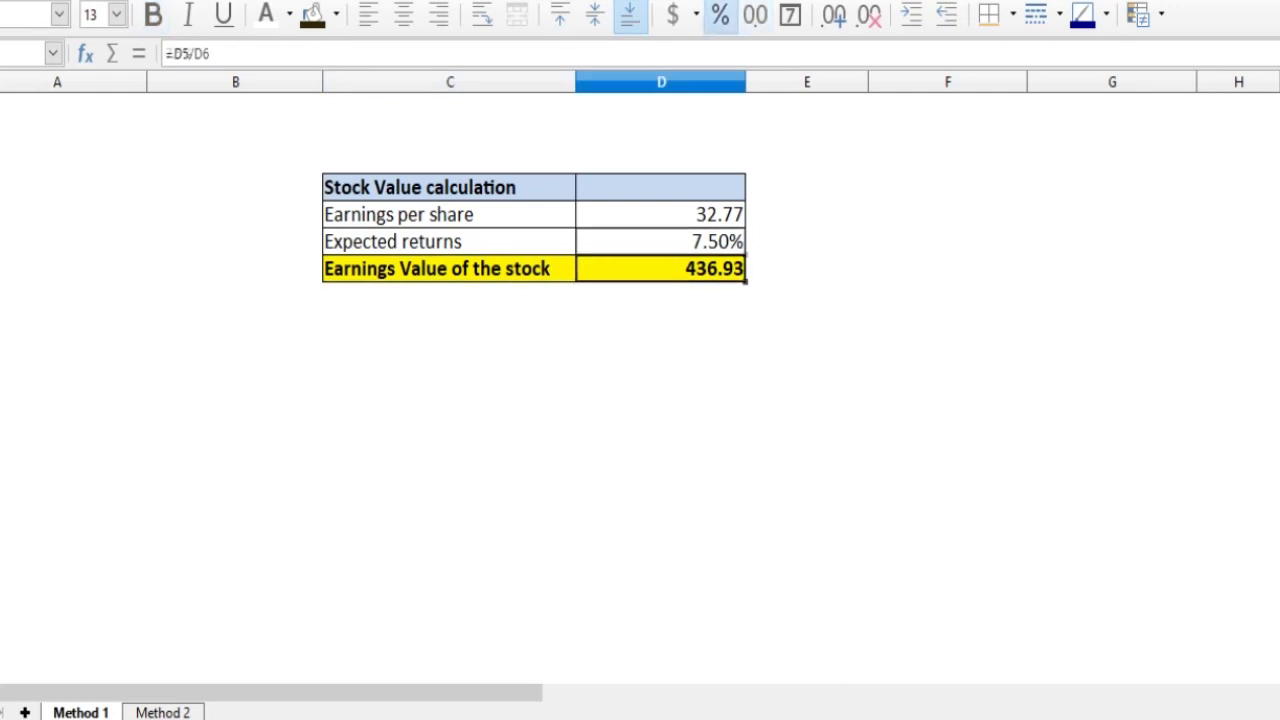
- Set the Expected returns to 10% in the Stock Value calculation table
click(661, 215)
click(661, 242)
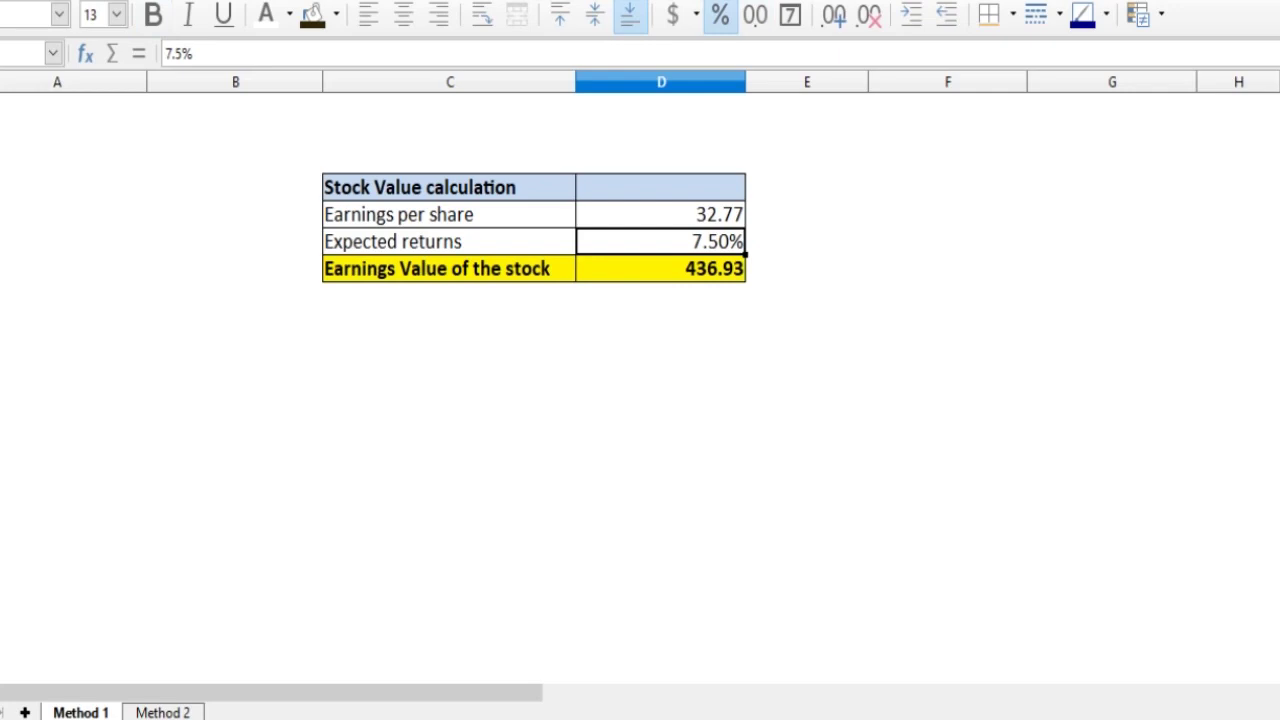
text(1)
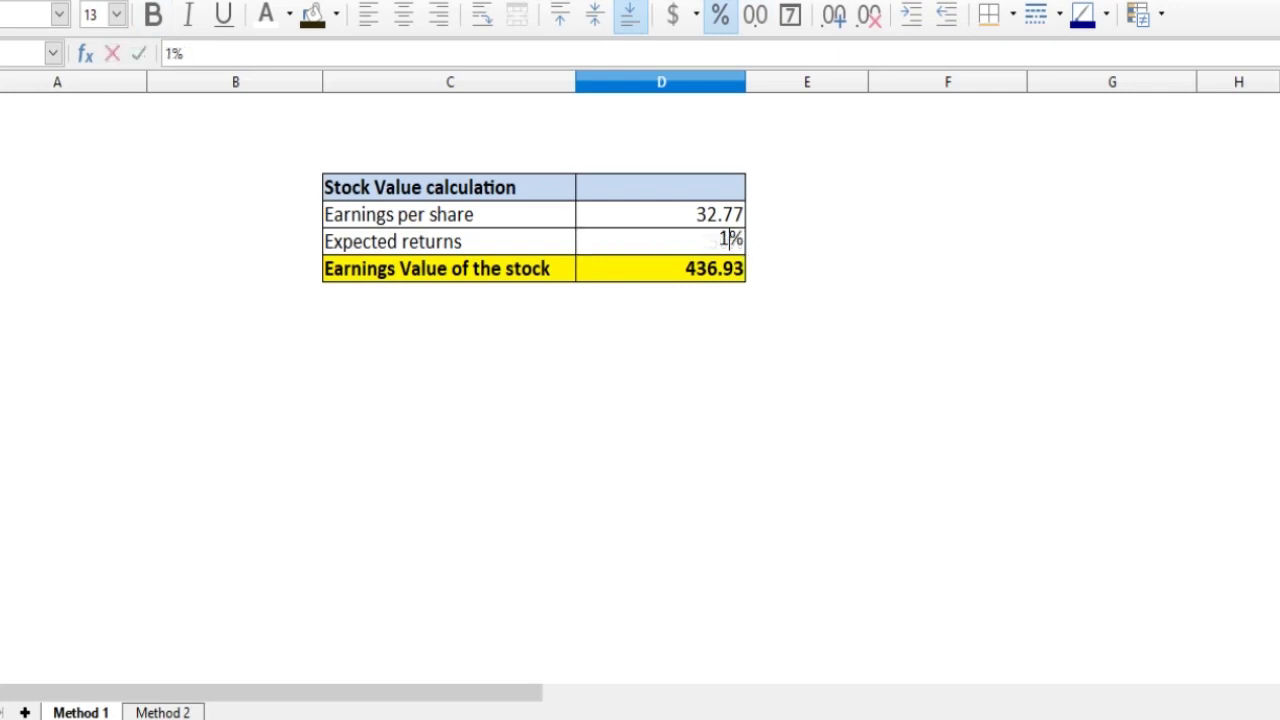
text(0)
key(Return)
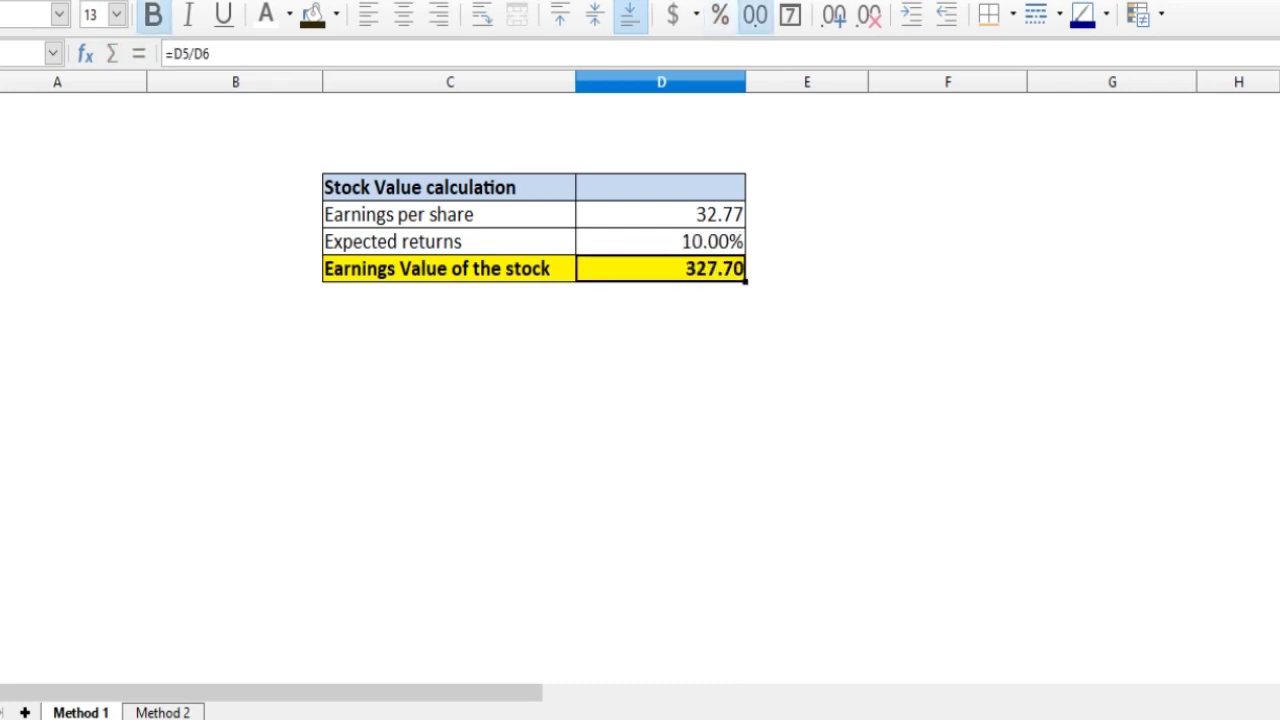
- Set the Expected returns to 15% in the Stock Value calculation table
key(Up)
key(Up)
key(Down)
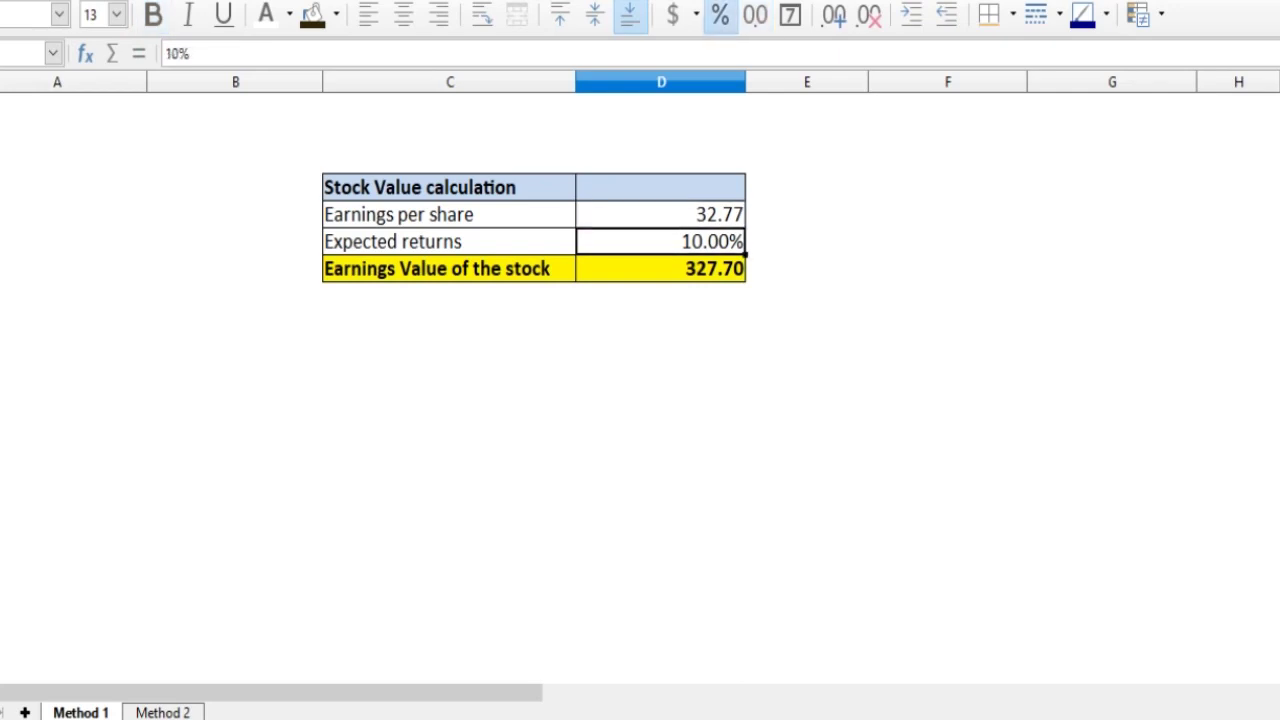
text(15)
key(Return)
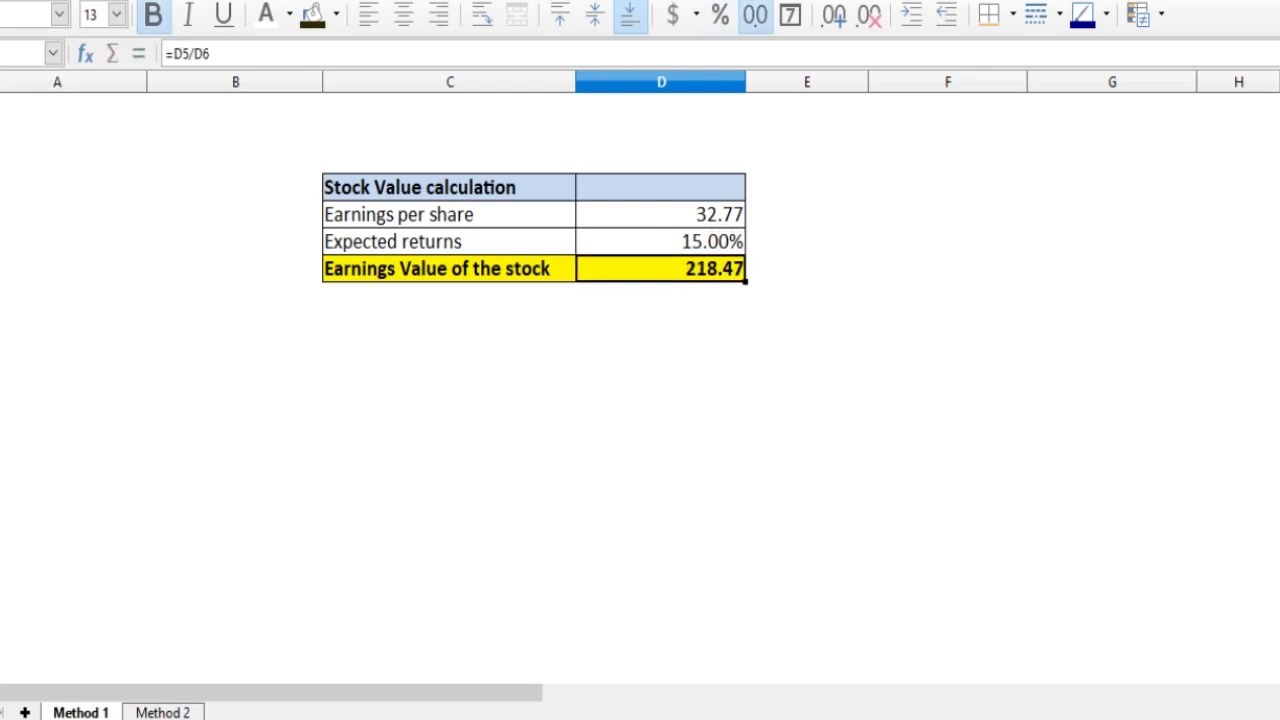
- Check the Earnings per share, Expected returns and recalculated Earnings Value of the stock
click(661, 215)
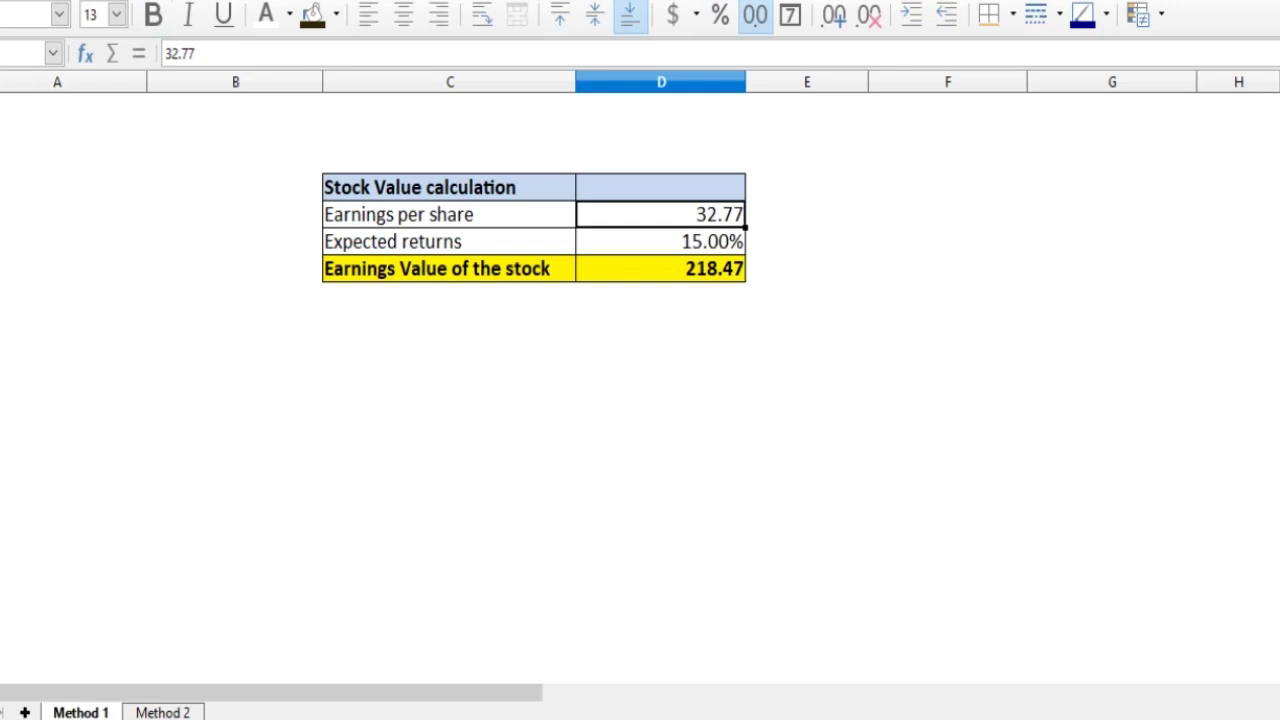
key(Down)
key(Down)
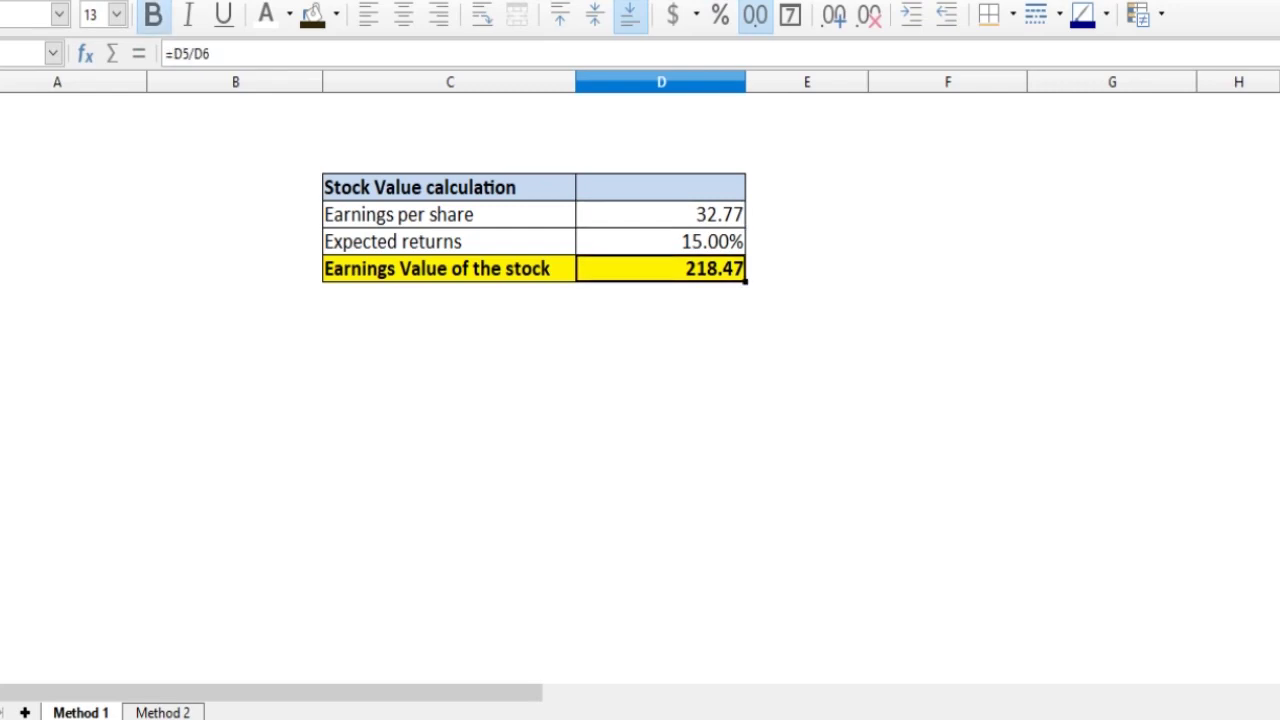
key(Up)
key(Up)
key(Down)
key(Up)
- Set the Expected returns in the Stock Value calculation table to 7.5%
key(Down)
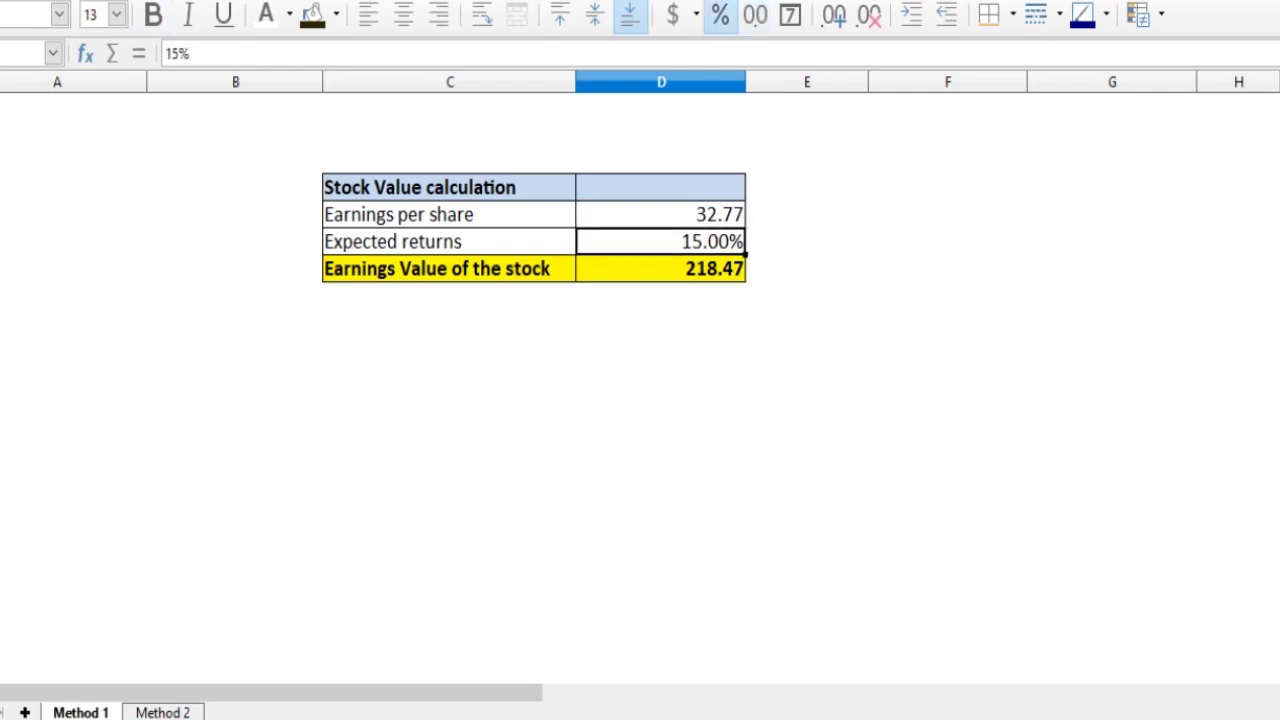
double_click(712, 241)
key(BackSpace)
text(7.5)
key(Return)
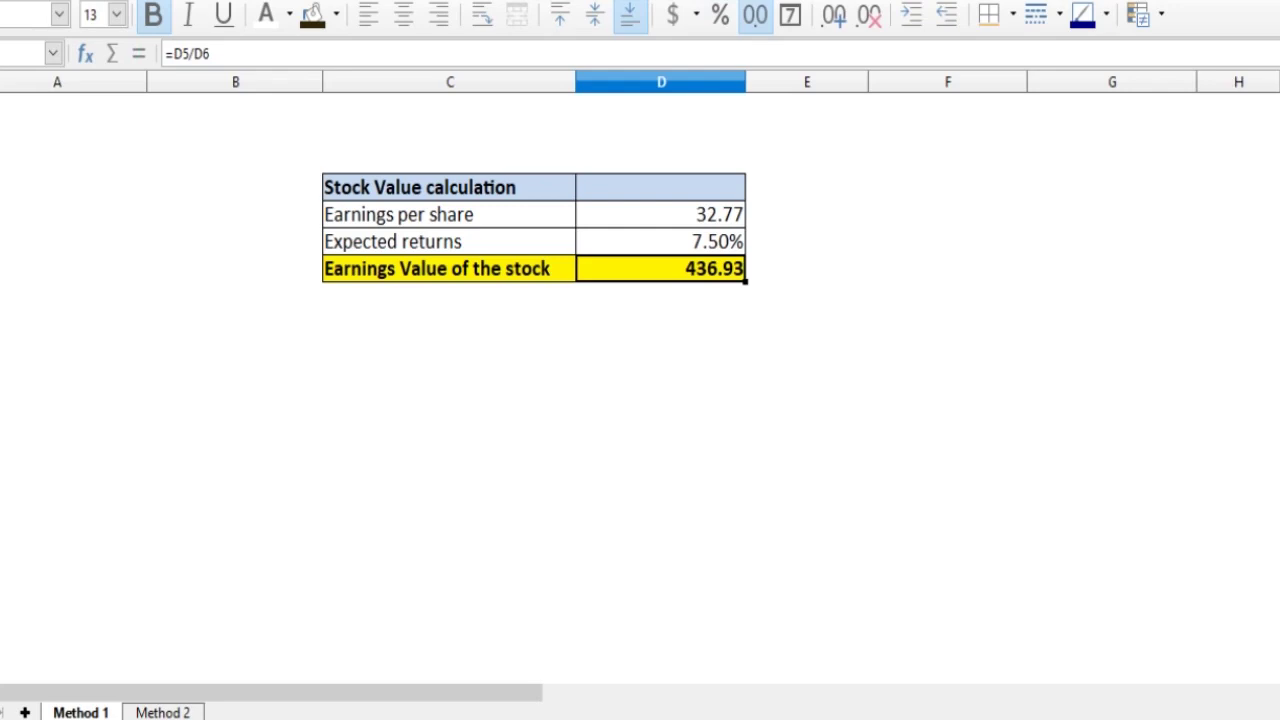
- Review the two inputs and the Earnings Value of the stock together, from Earnings per share down to the result
key(Up)
key(Up)
key(Down)
key(Down)
drag(448, 214, 660, 268)
click(660, 268)
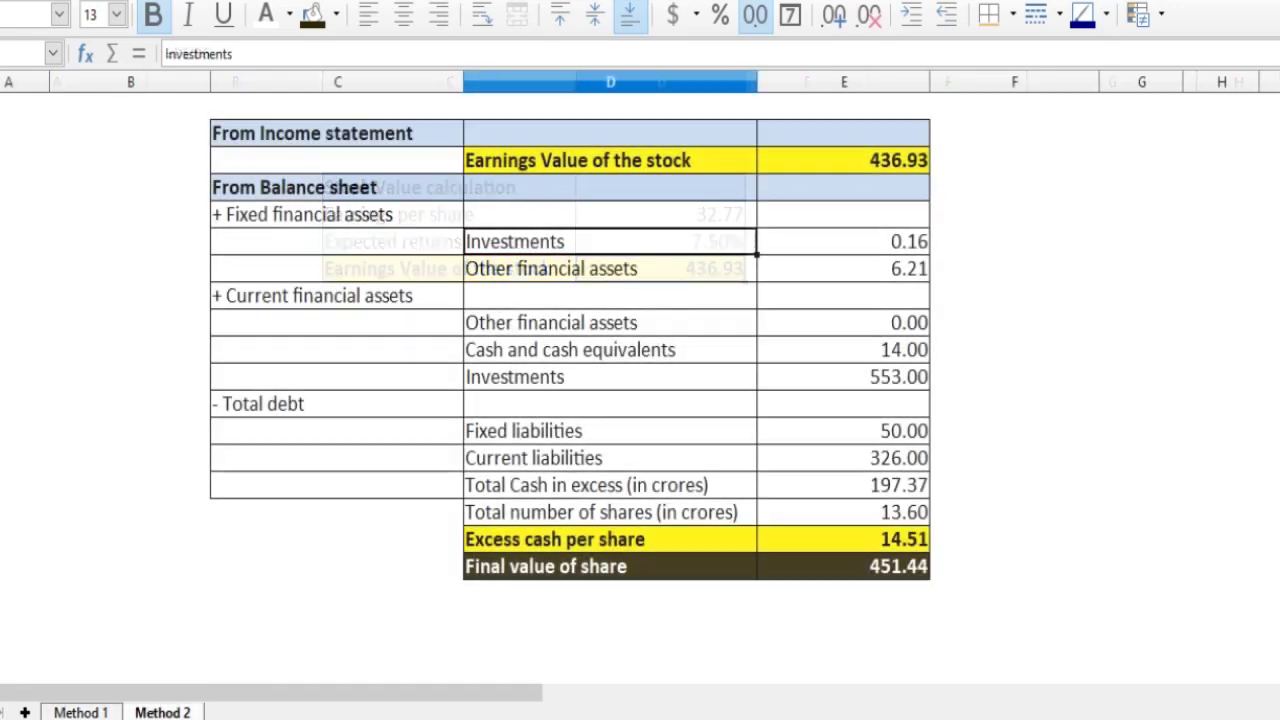
- Review the Earnings Value of the stock and the balance sheet items from Fixed financial assets down to Total Cash in excess
click(844, 242)
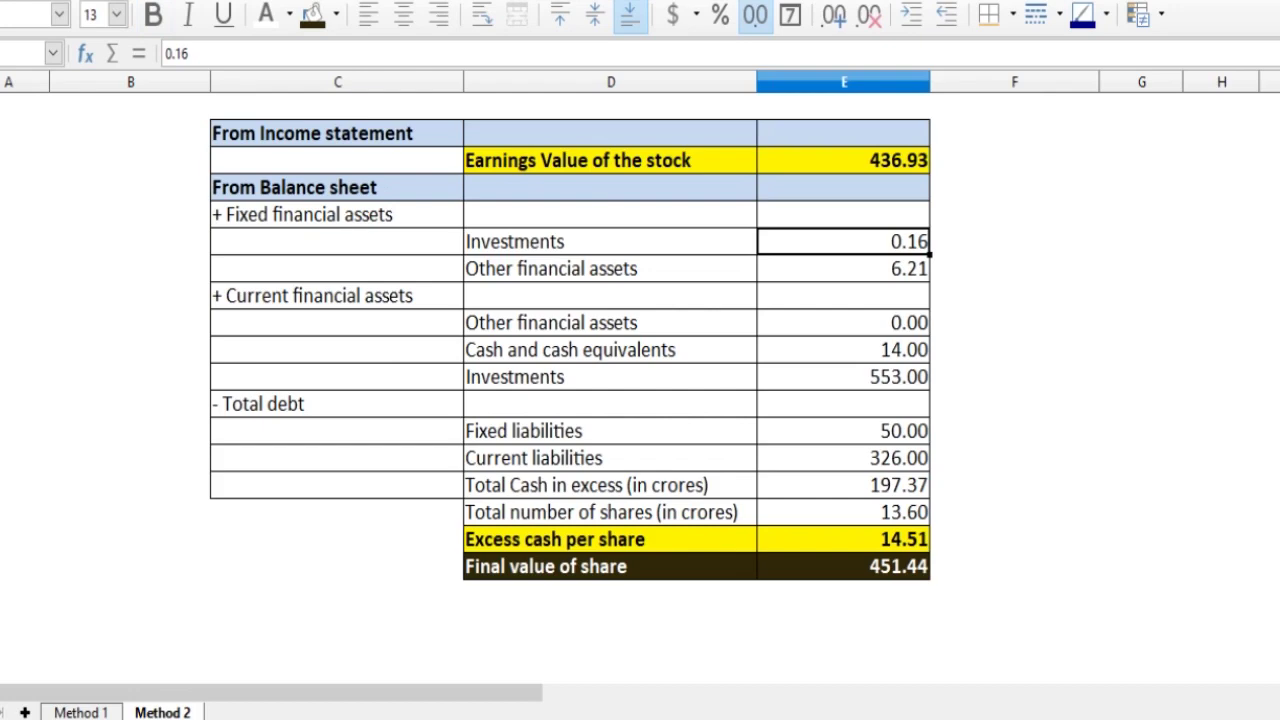
click(844, 160)
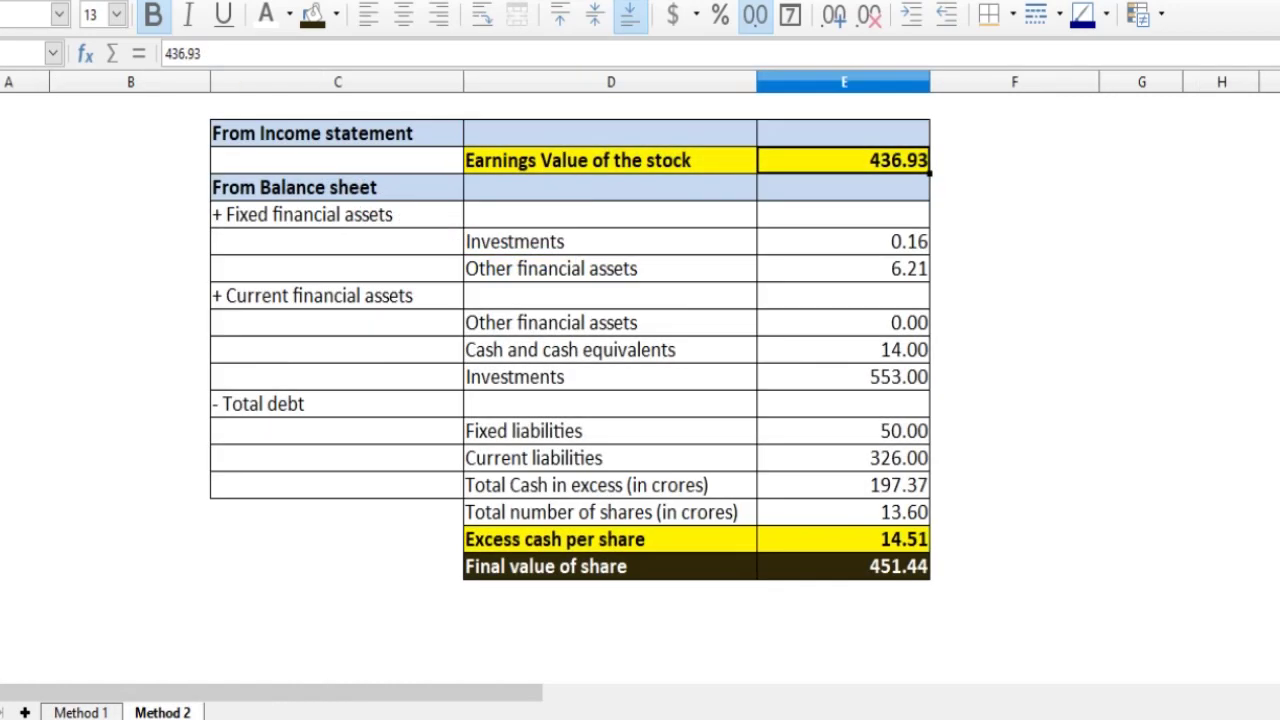
click(844, 241)
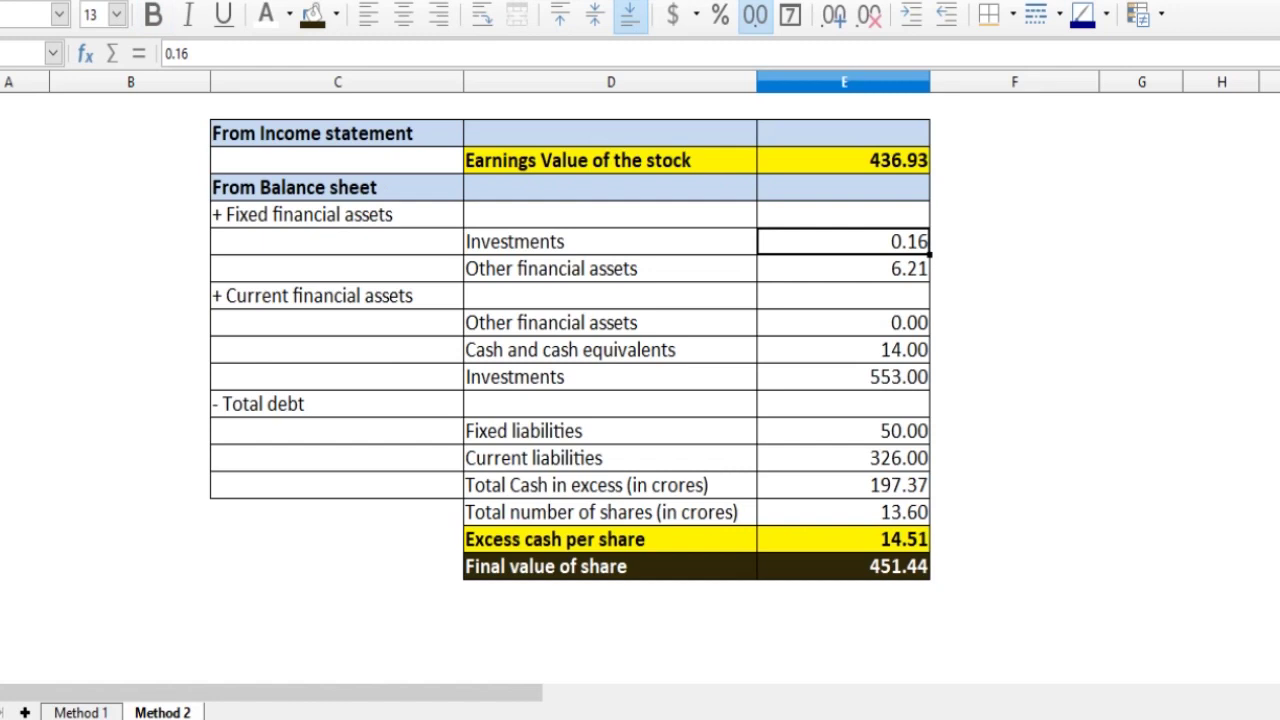
click(2, 214)
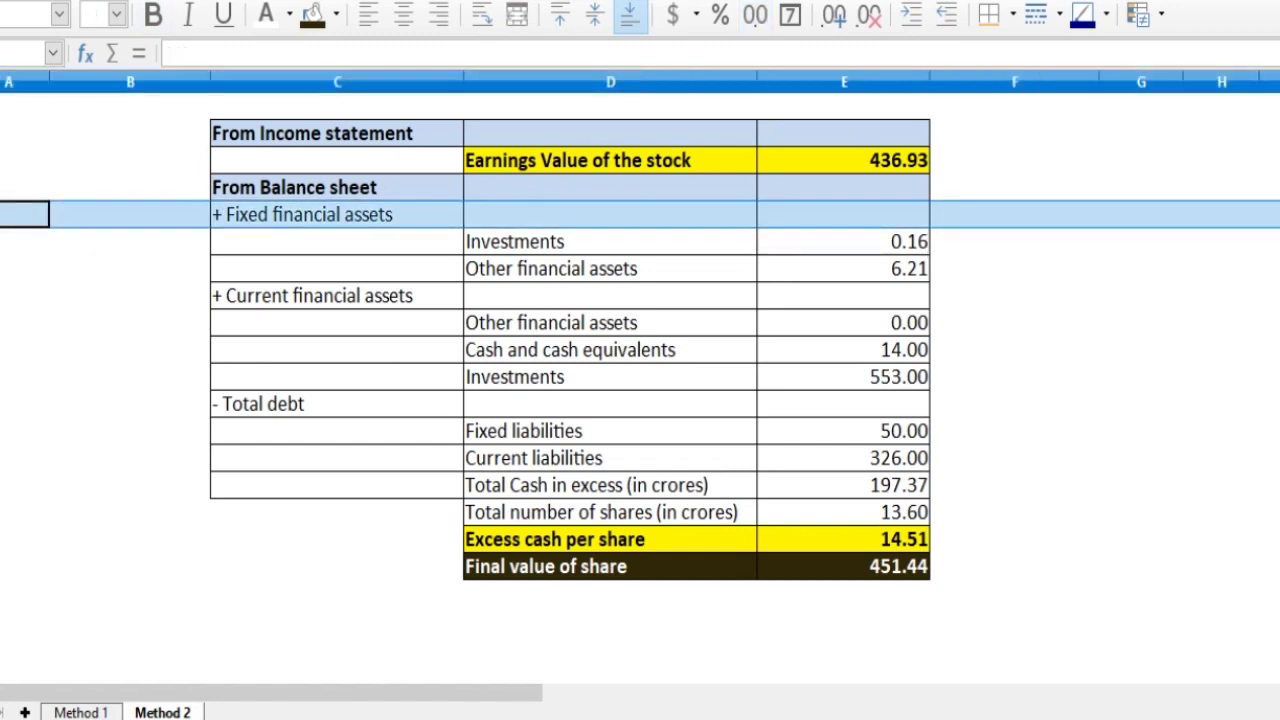
click(610, 242)
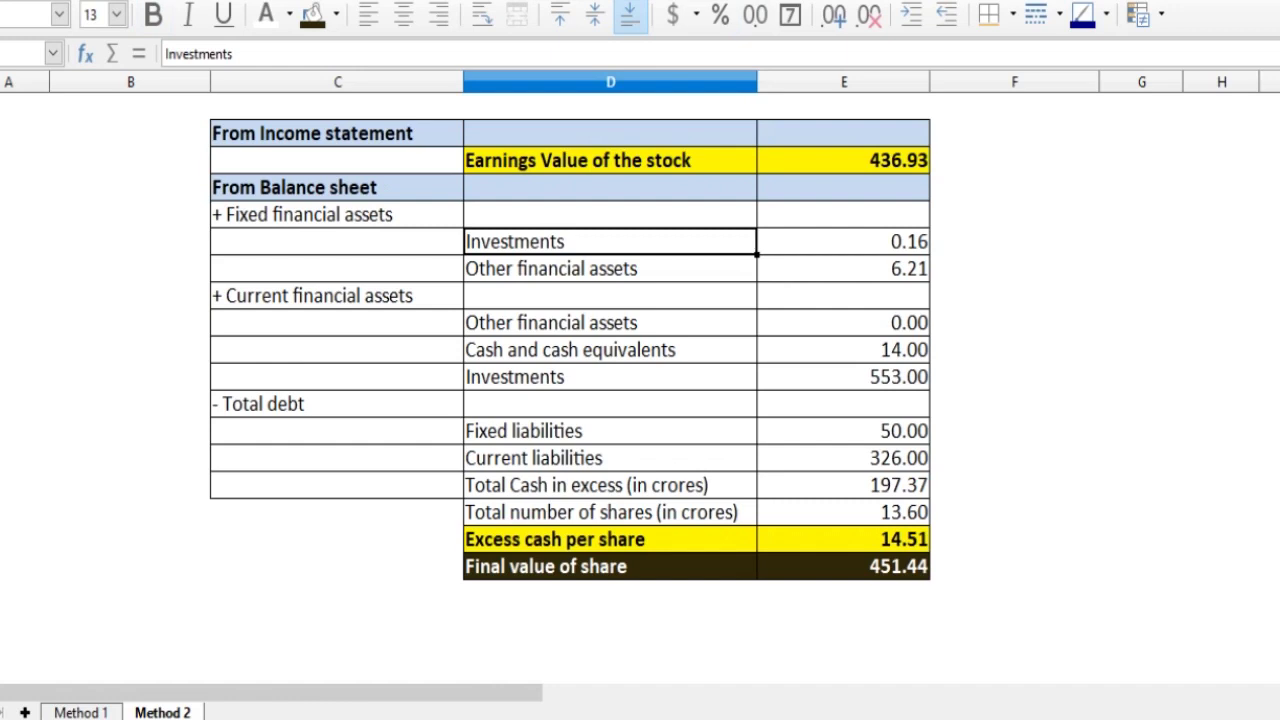
drag(337, 215, 610, 486)
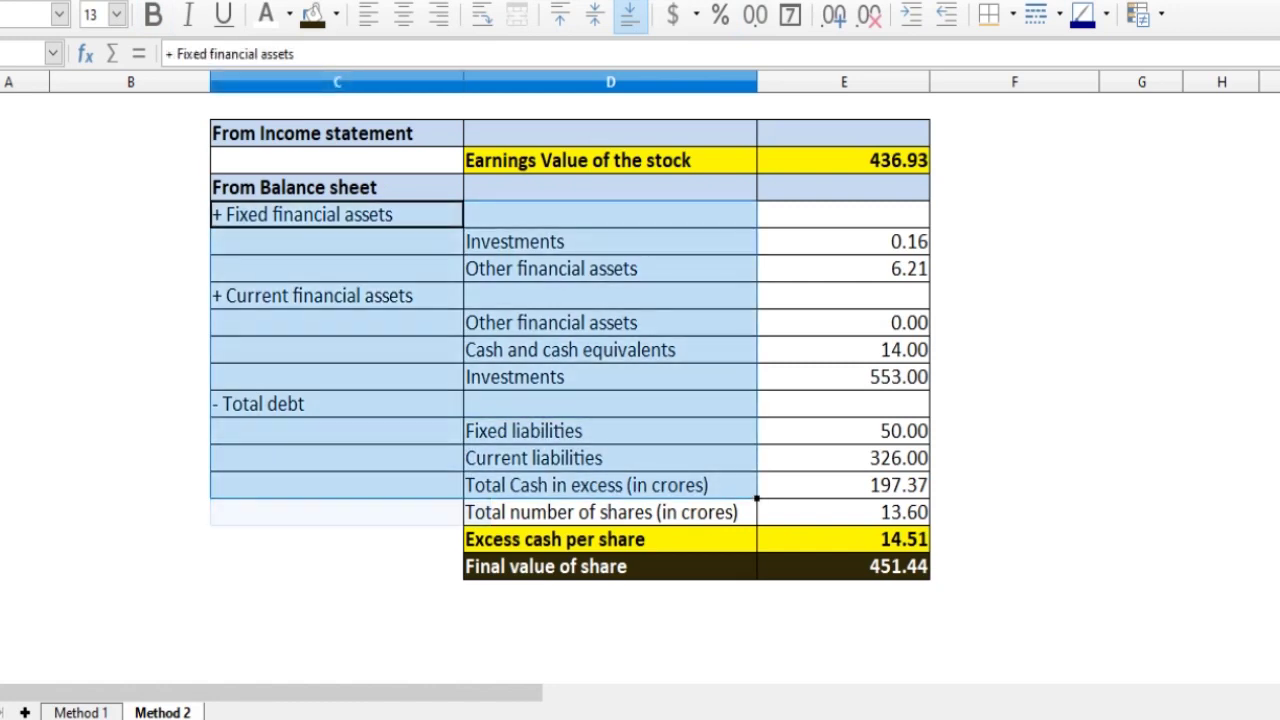
click(610, 486)
click(600, 485)
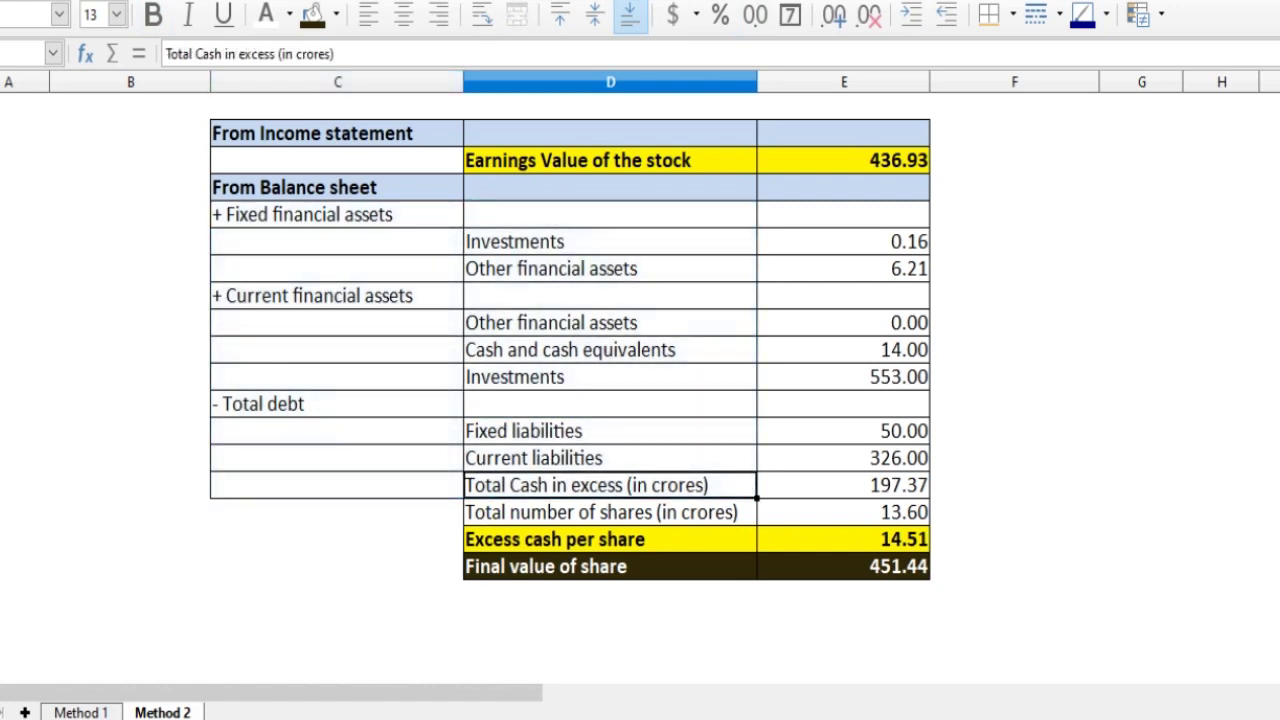
- Select the balance sheet amounts in column E downwards from the Investments figure under Fixed financial assets to review them together
click(844, 242)
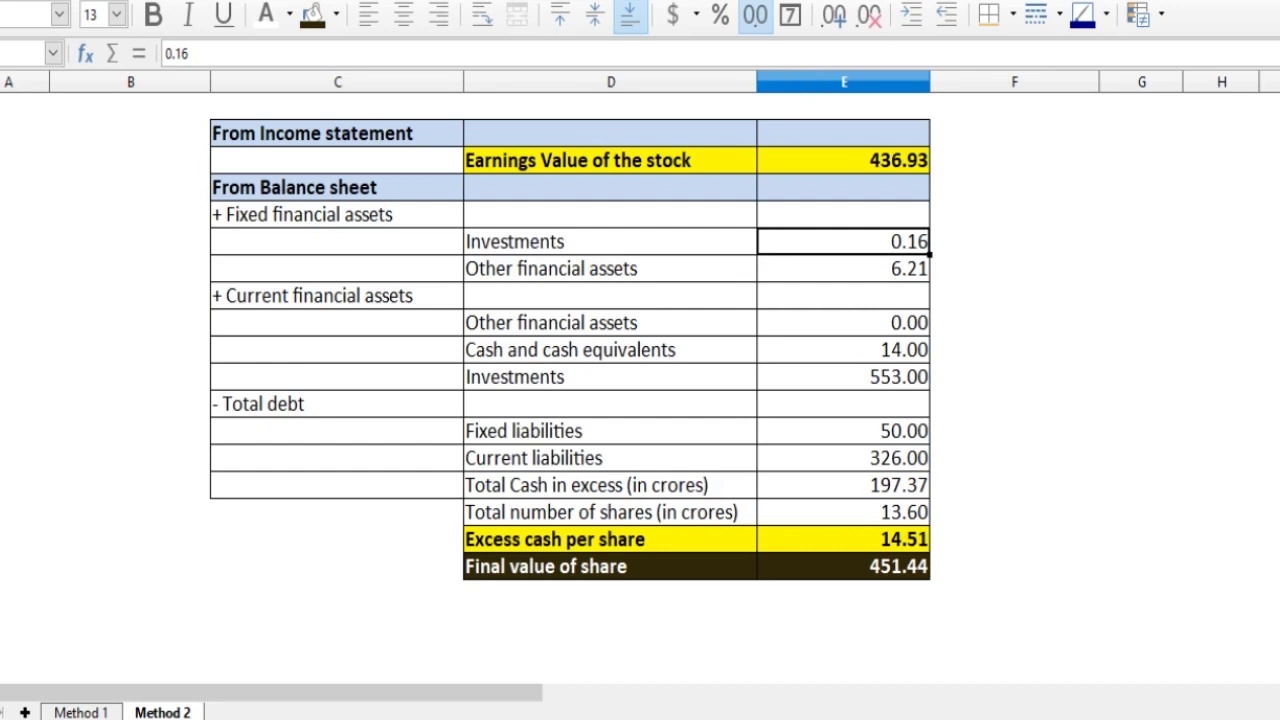
key(shift+Down)
key(shift+Down)
key(shift+Down)
key(shift+Down)
key(shift+Down)
key(shift+Down)
key(shift+Down)
key(shift+Down)
key(shift+Down)
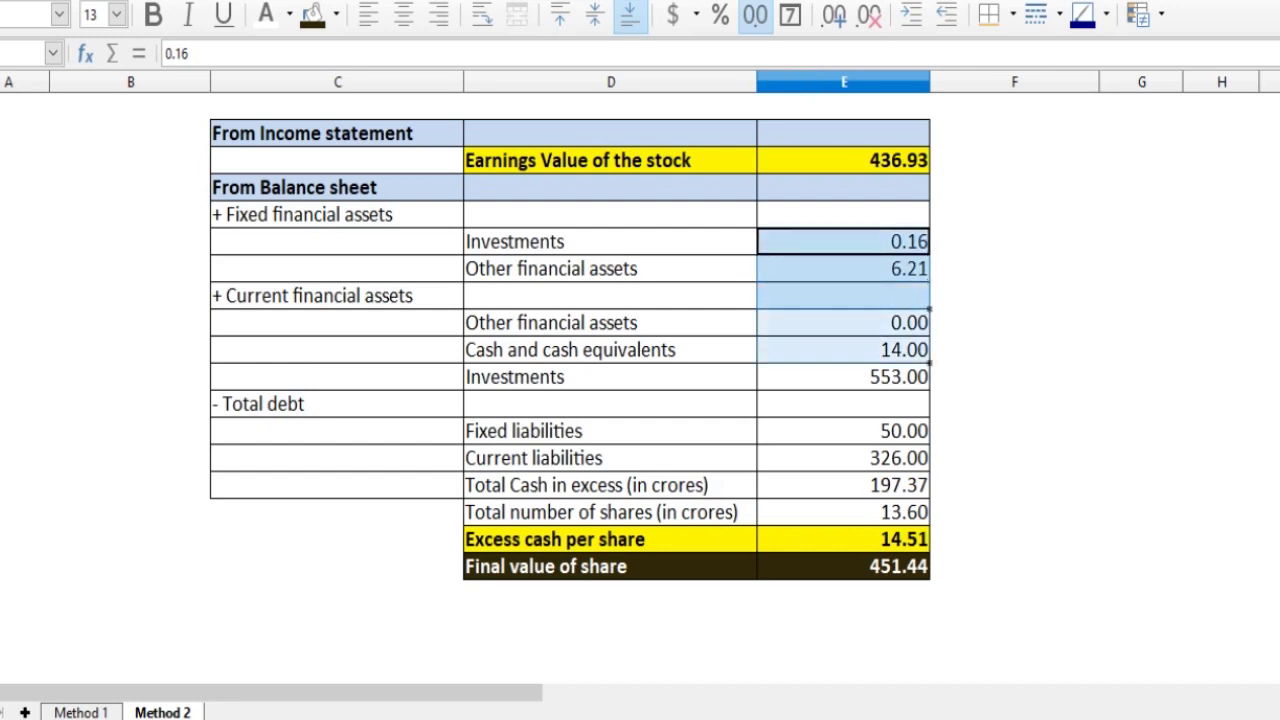
key(shift+Down)
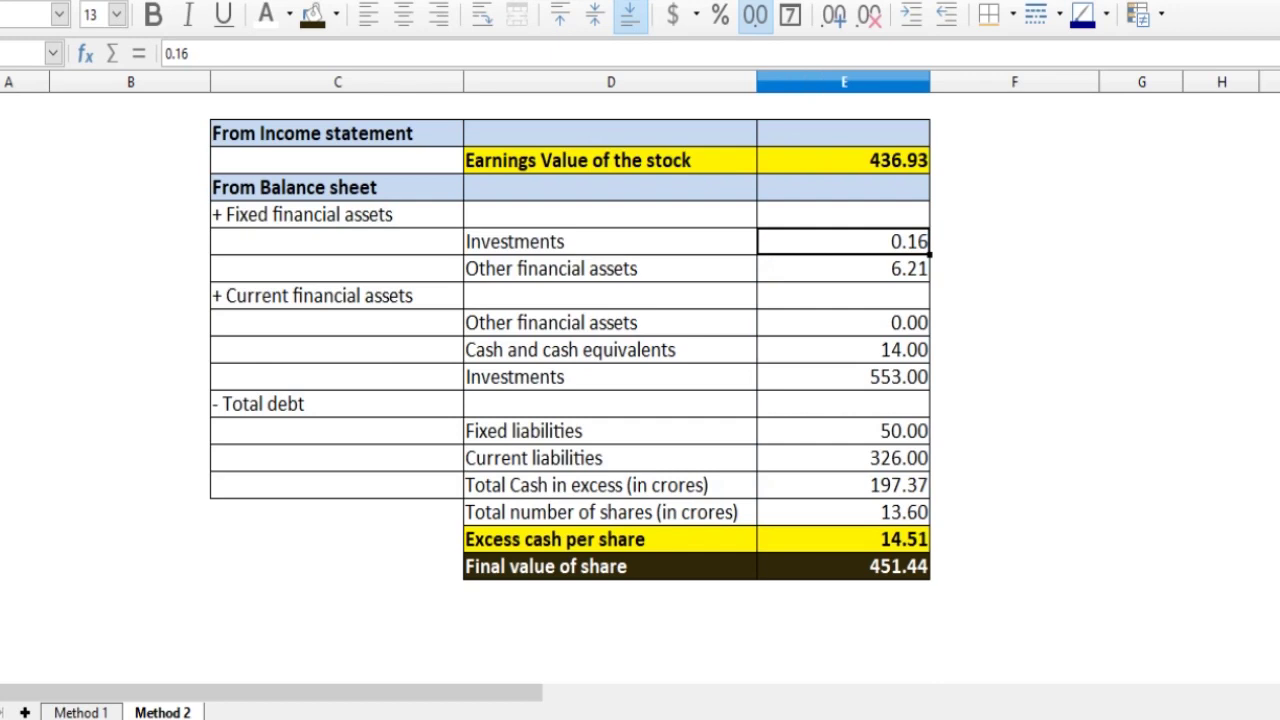
- Examine the From Balance sheet categories in order: Fixed financial assets, Current financial assets and Total debt
click(337, 214)
click(337, 187)
click(336, 187)
click(610, 241)
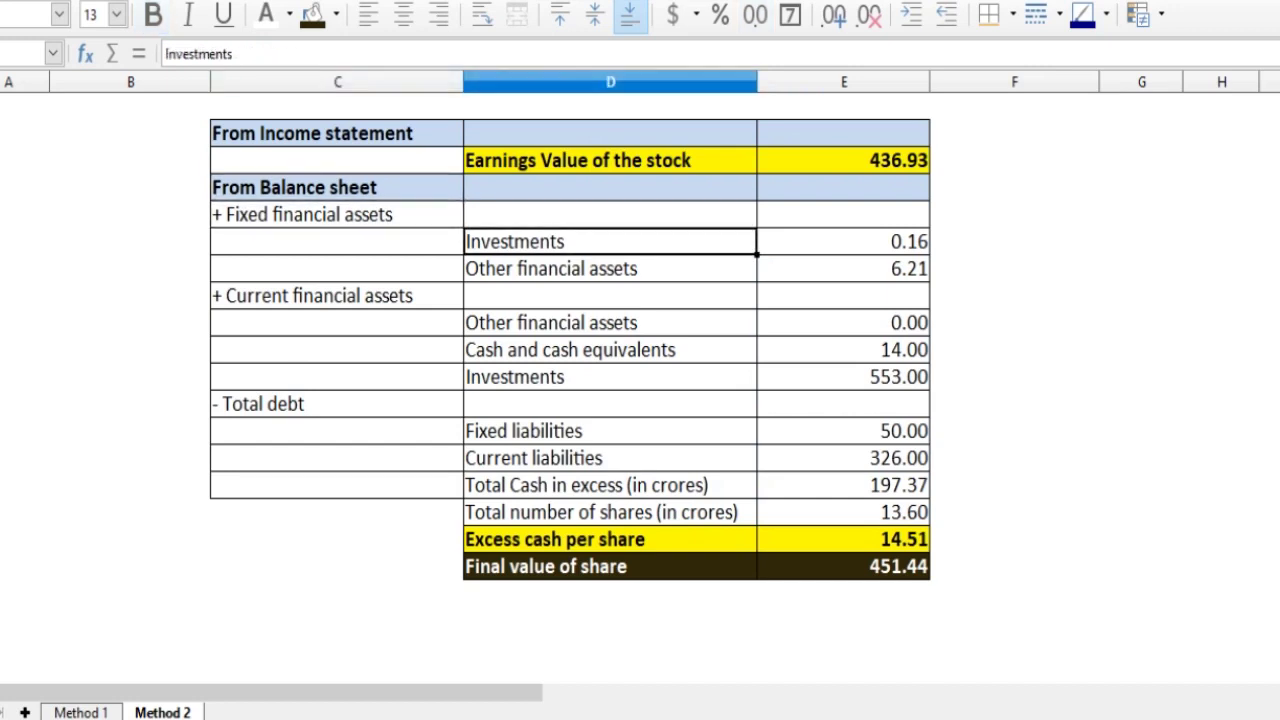
click(337, 214)
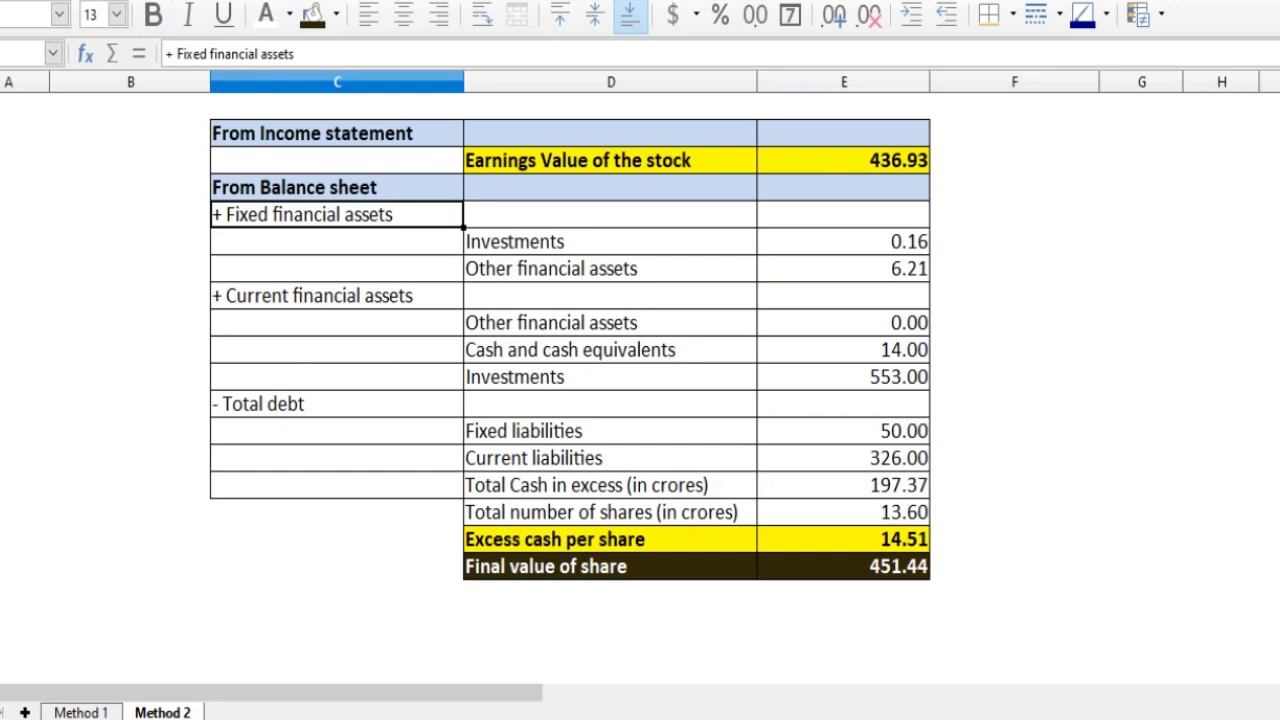
click(337, 296)
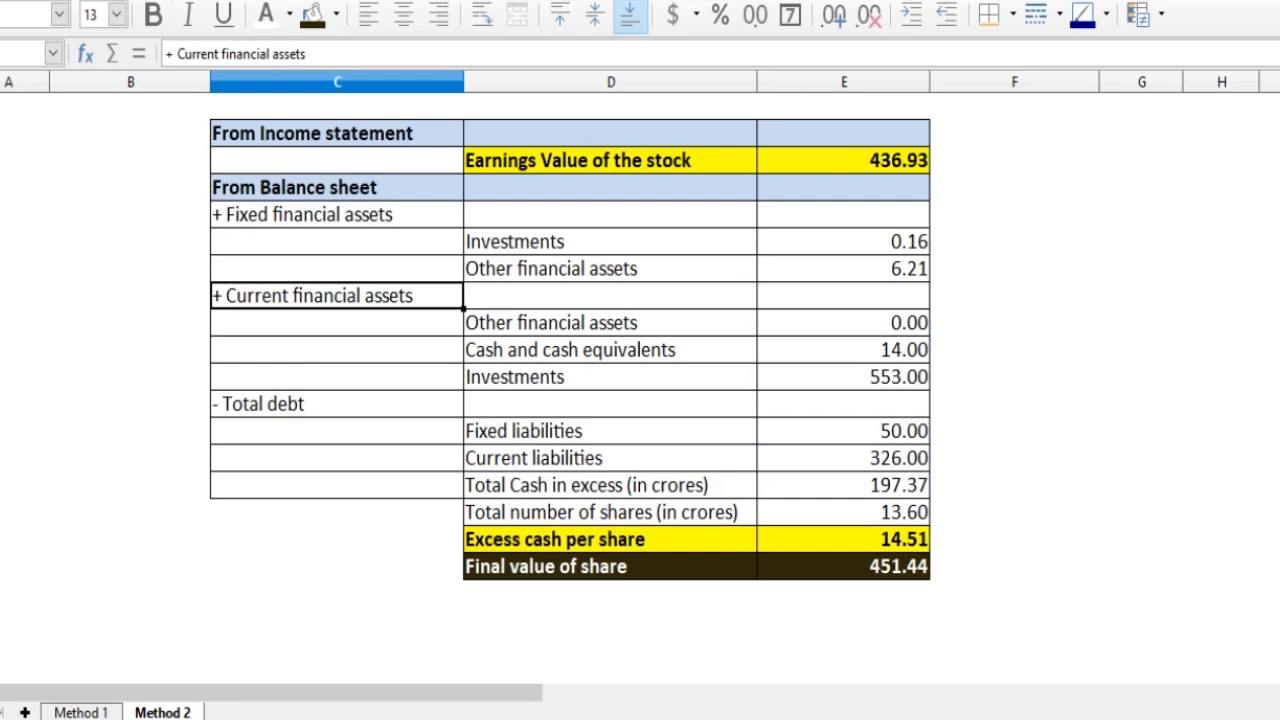
click(337, 431)
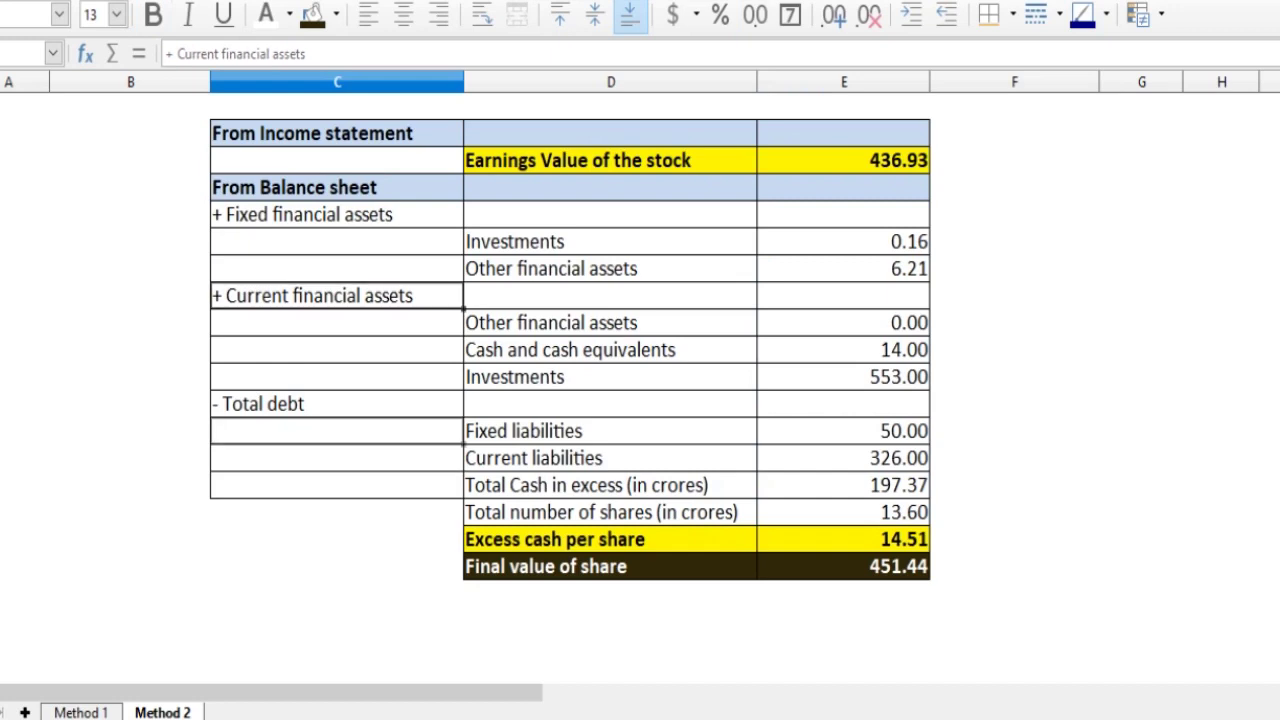
click(337, 404)
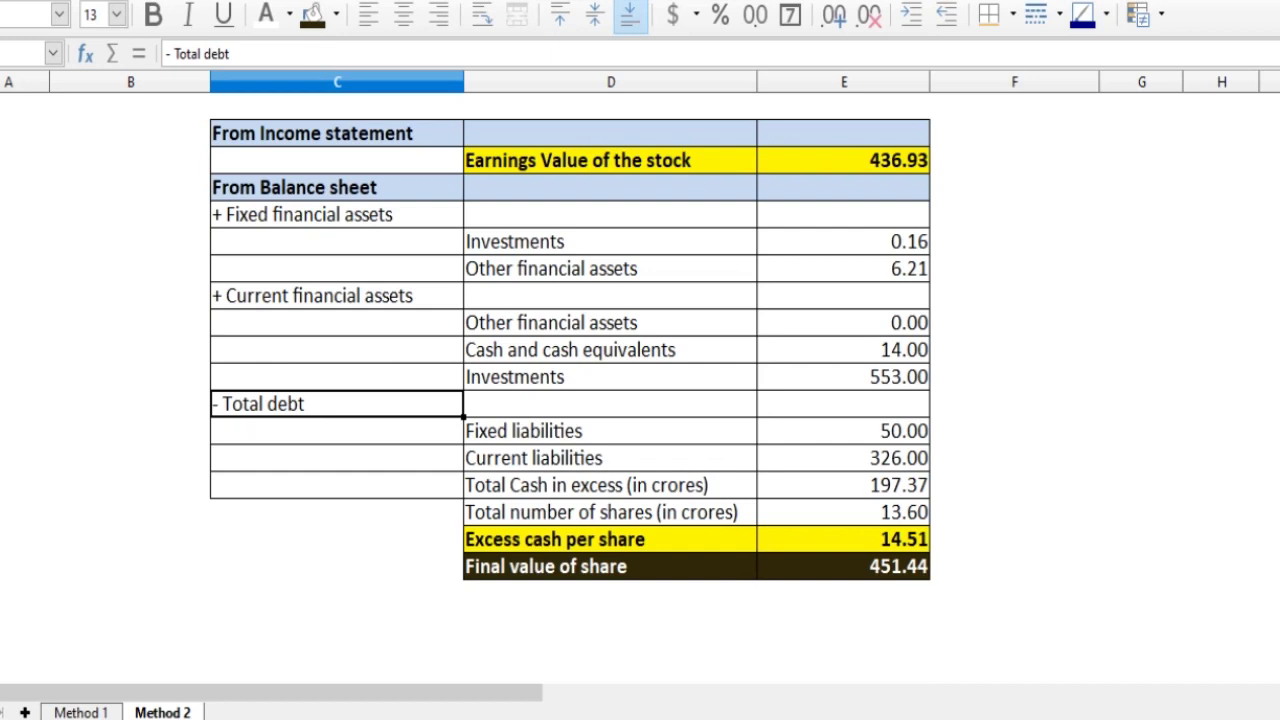
- Switch to the Avanti Feeds annual report PDF and examine the cash and bank balance rows and both Financial assets headings
mouse_move(685, 719)
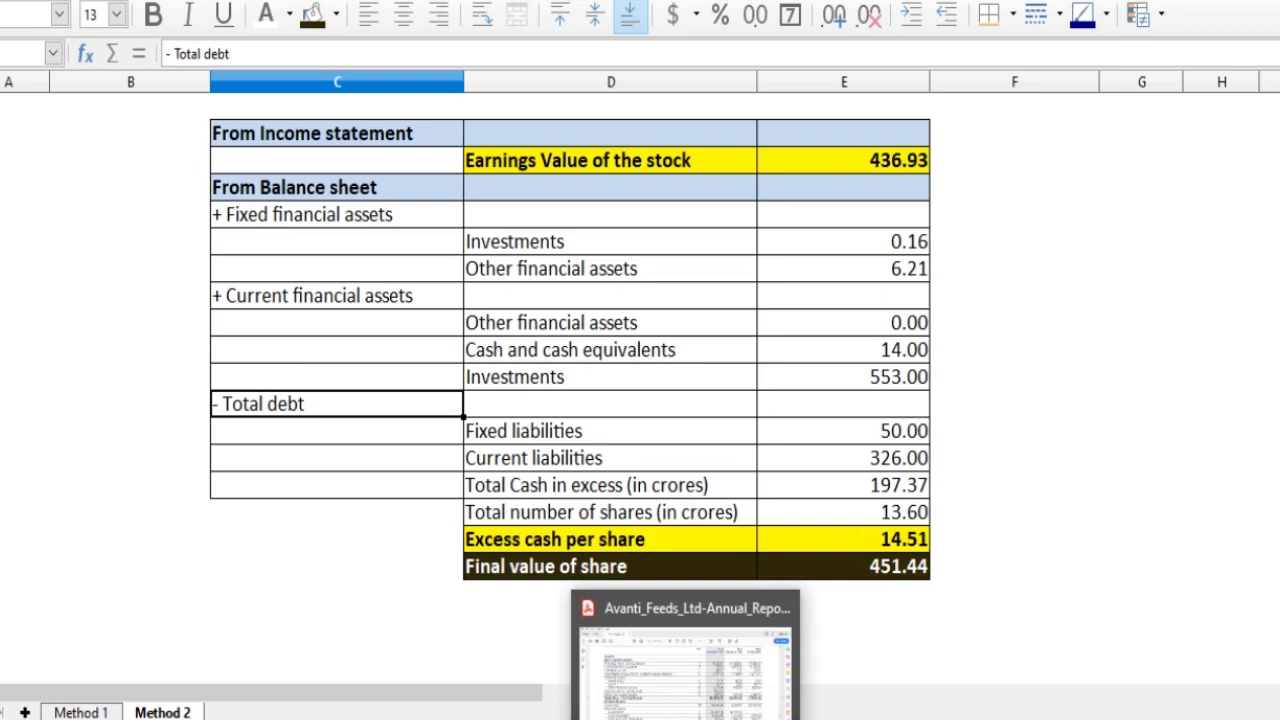
click(688, 719)
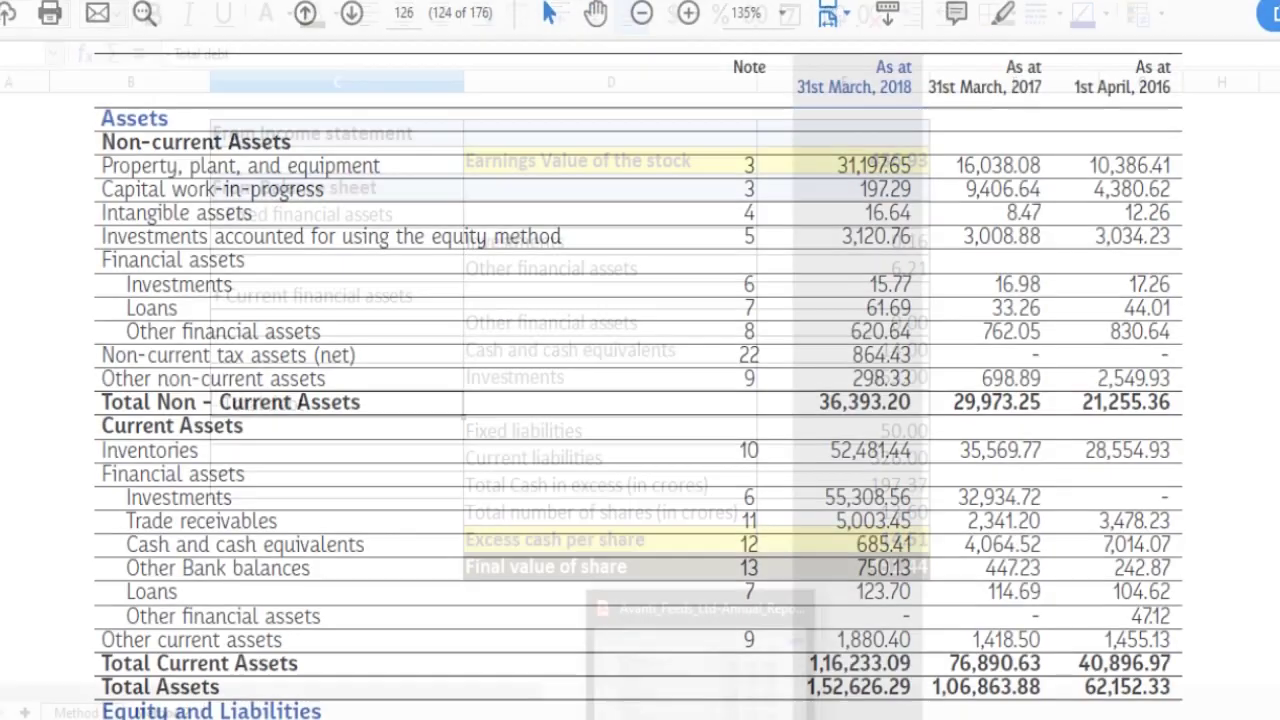
drag(126, 545, 764, 568)
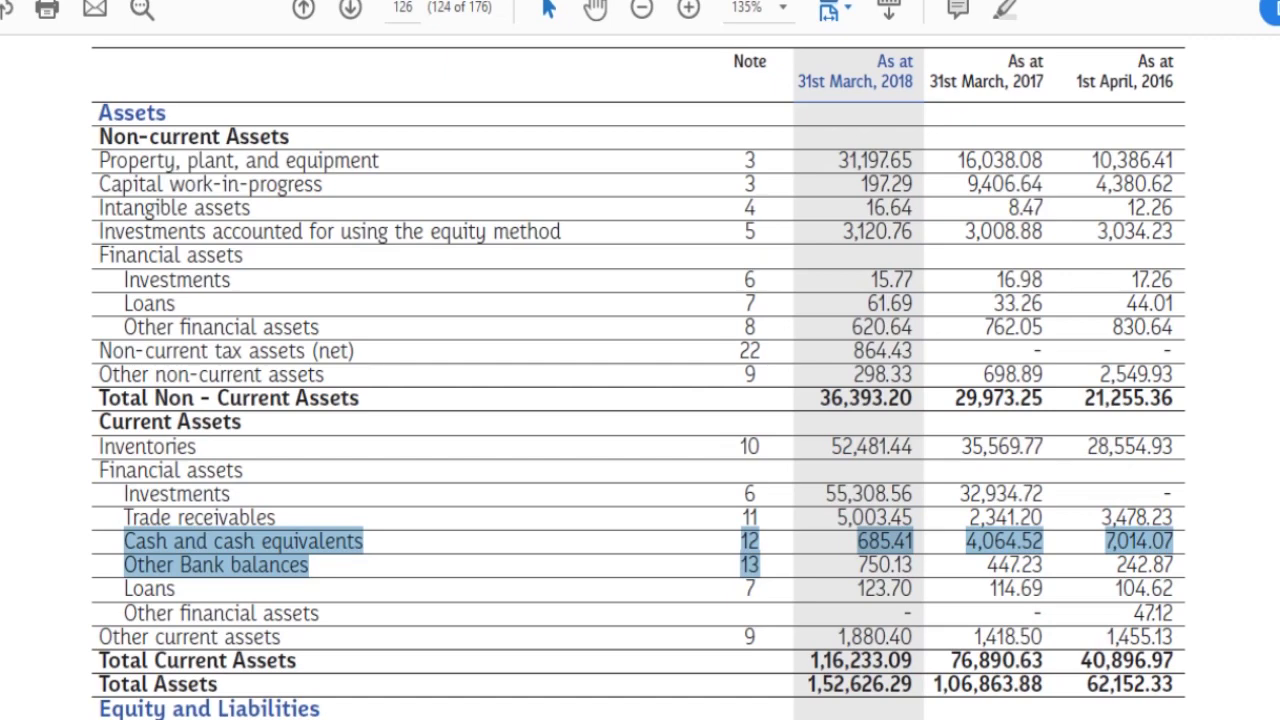
click(857, 566)
drag(100, 257, 243, 257)
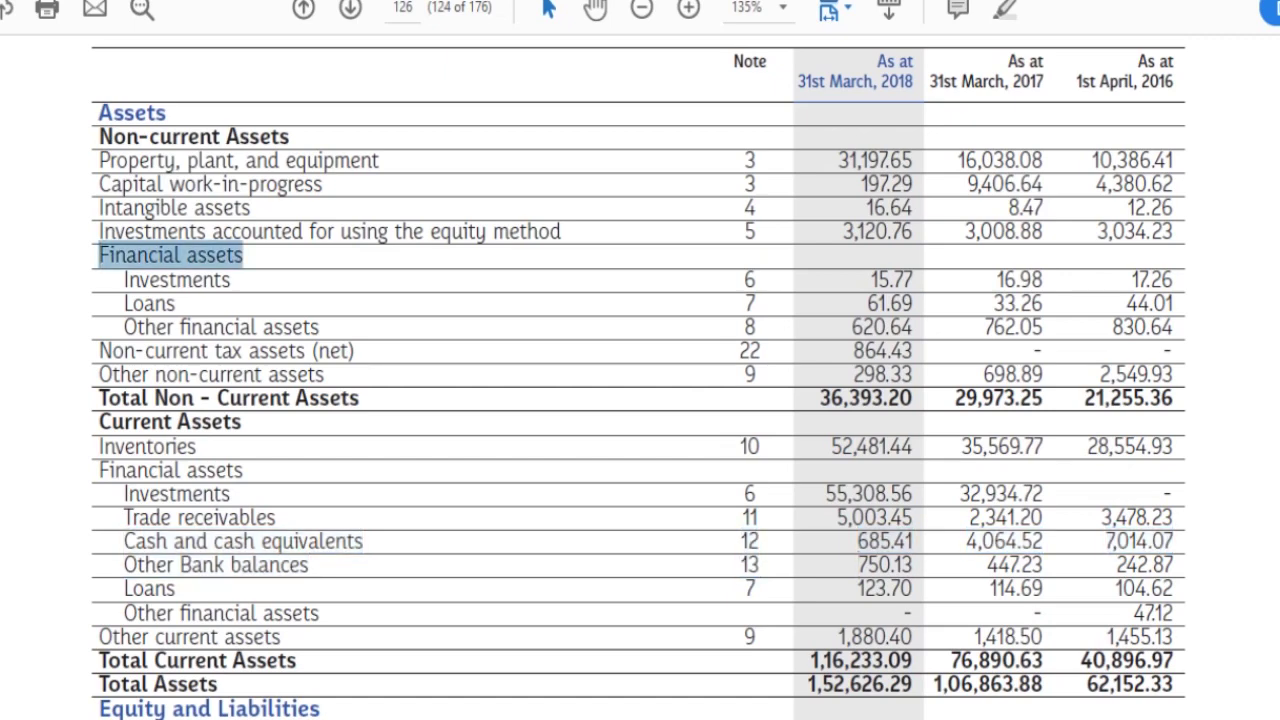
drag(100, 470, 243, 470)
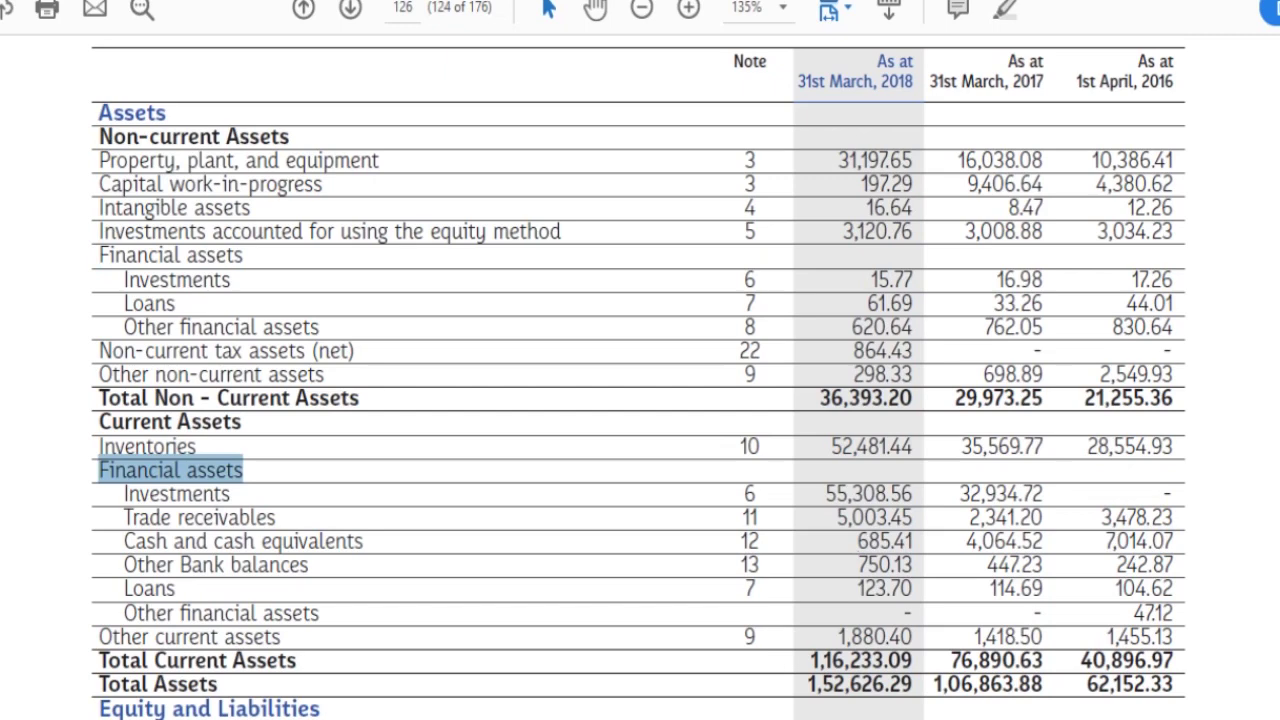
- Highlight Trade receivables among the current financial assets in the annual report's balance sheet to examine it
double_click(220, 516)
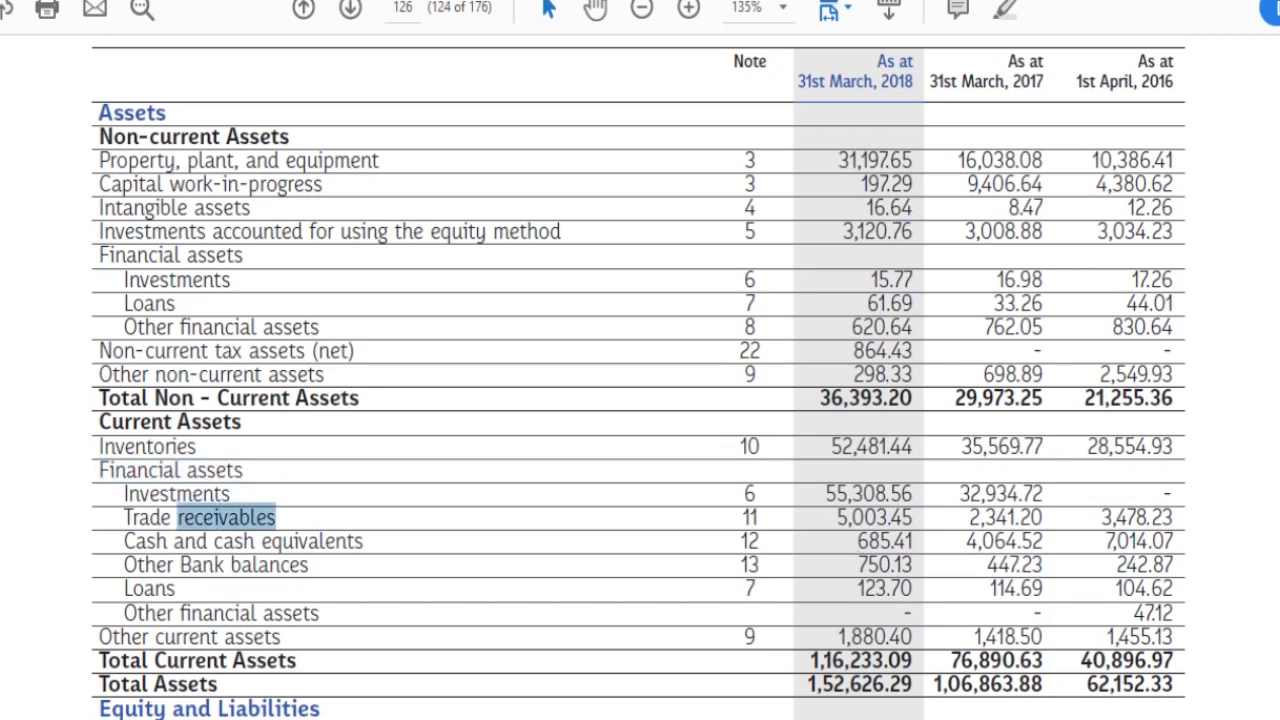
drag(124, 517, 363, 541)
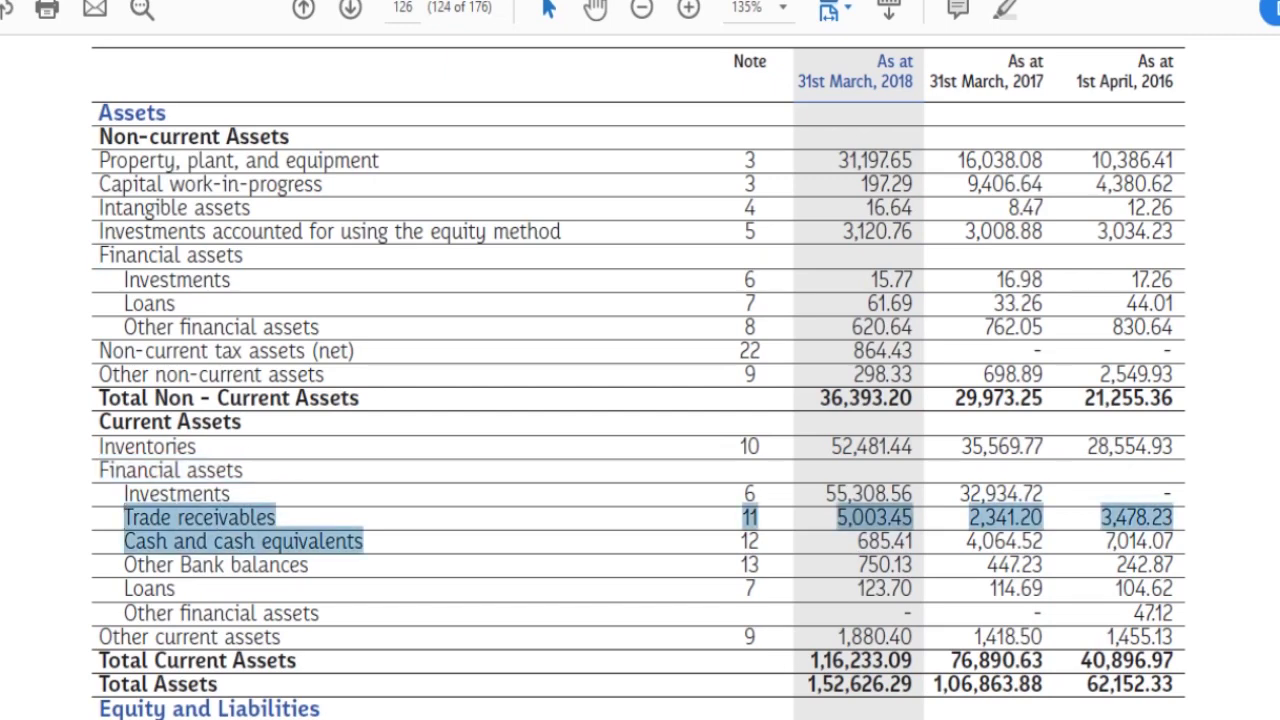
click(282, 541)
drag(124, 517, 276, 517)
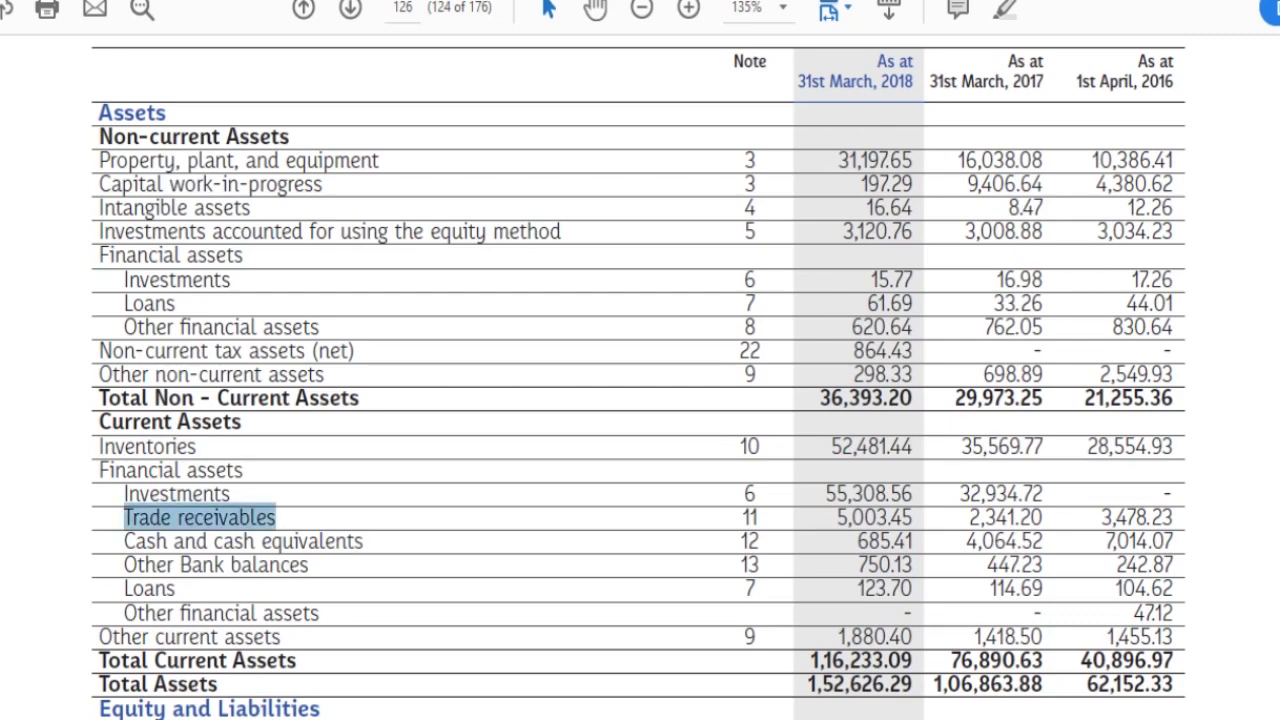
- Switch back to the Method 2 sheet and examine the Investments item under Fixed financial assets
key(alt+Tab)
key(alt+Tab)
key(alt+Tab)
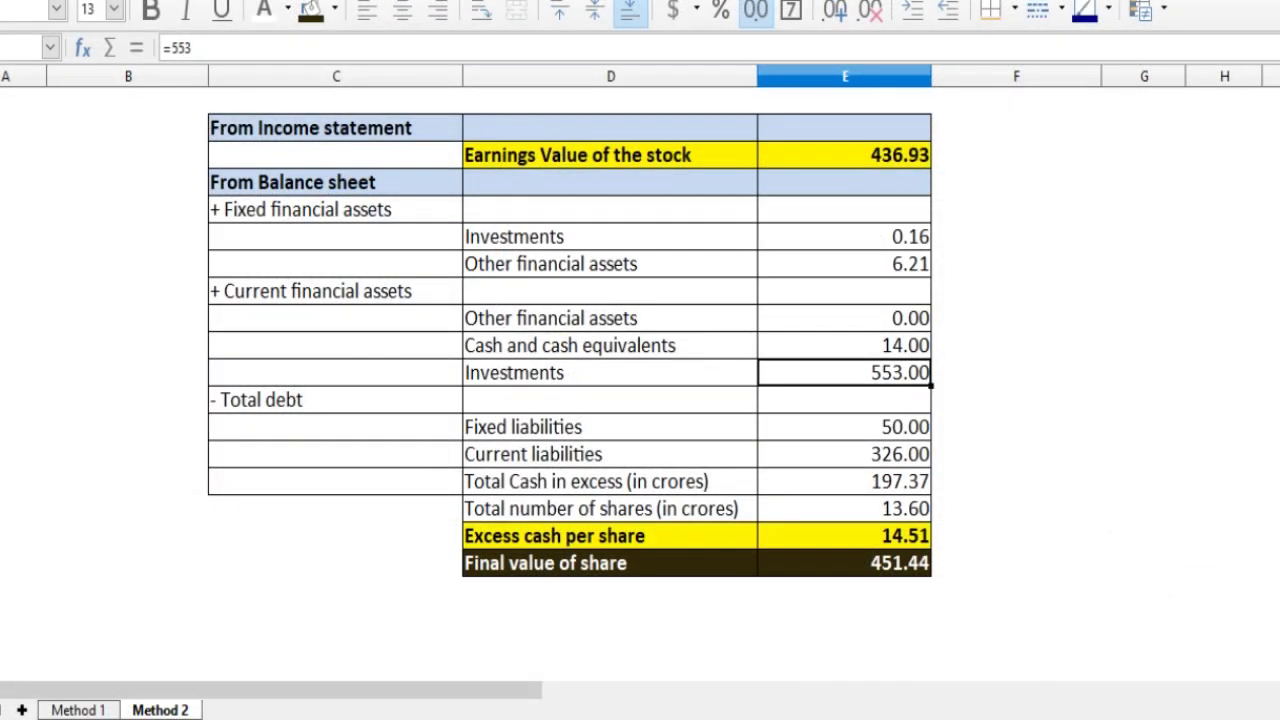
click(610, 237)
click(336, 210)
click(610, 237)
- Compare the annual report's non-current Investments figure as at 31st March, 2018 with the fixed Investments amount in the Method 2 sheet
key(alt+Tab)
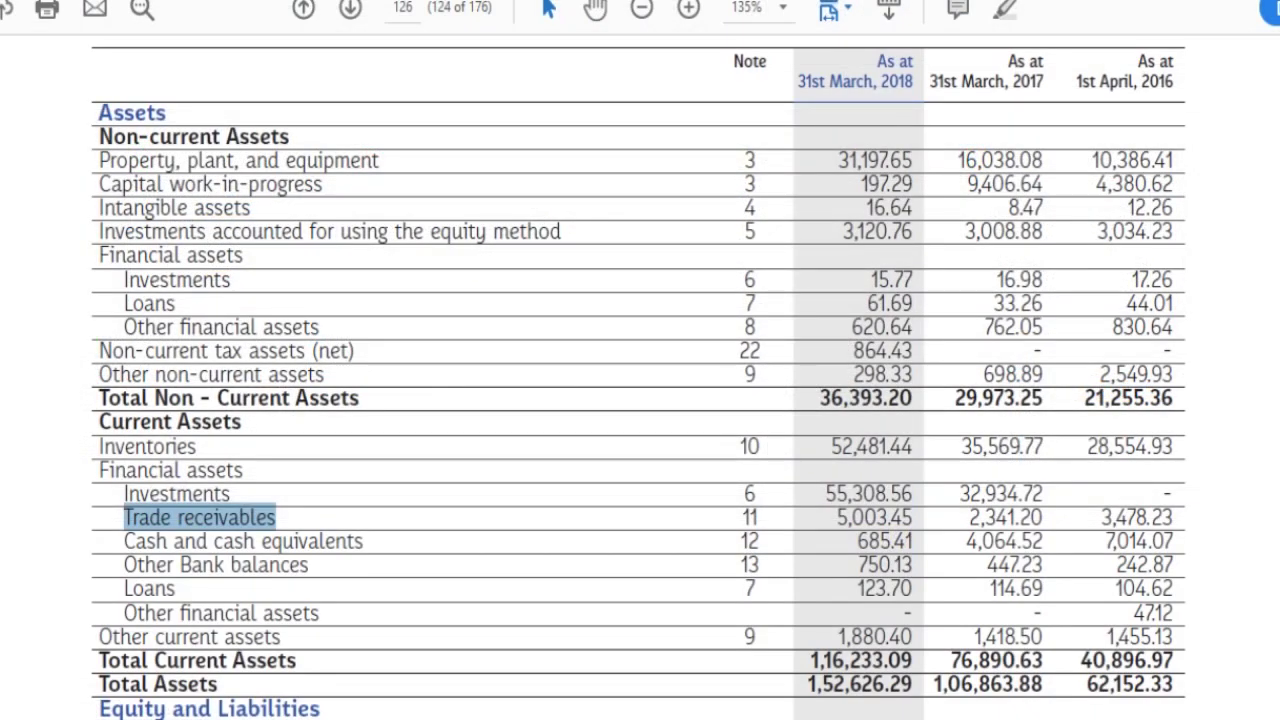
drag(125, 280, 912, 280)
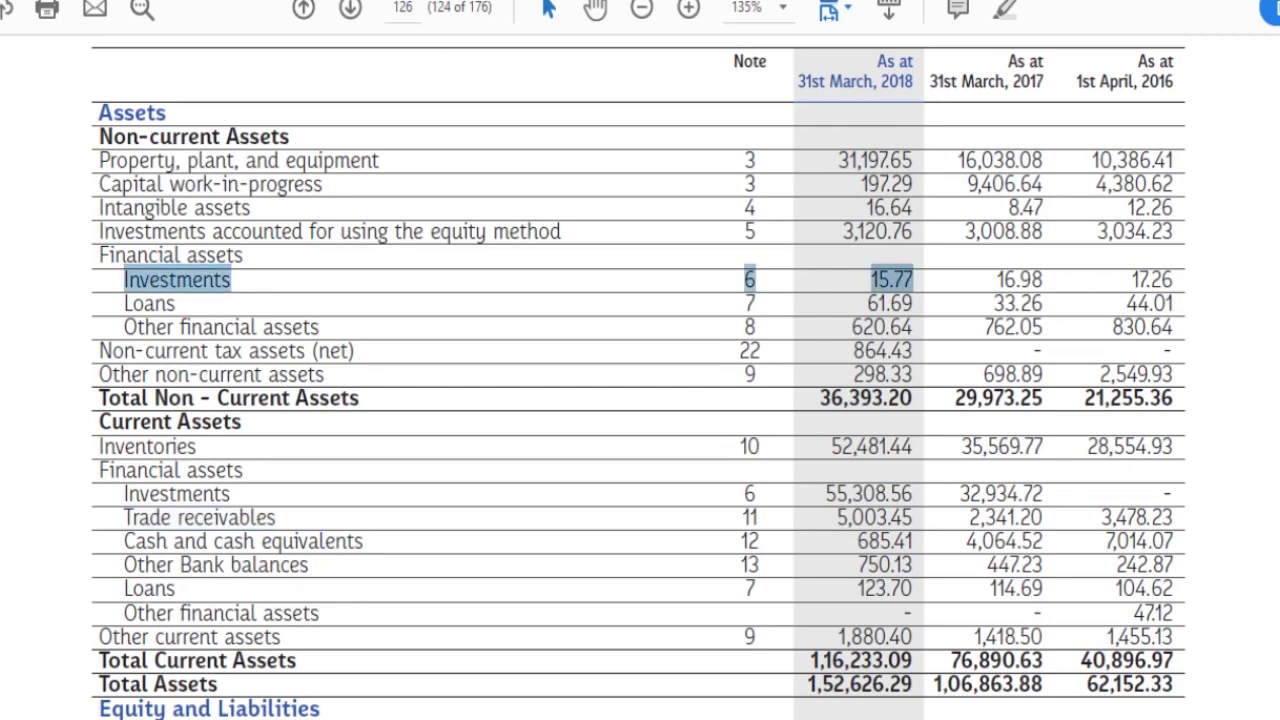
click(878, 280)
drag(878, 280, 889, 280)
click(872, 280)
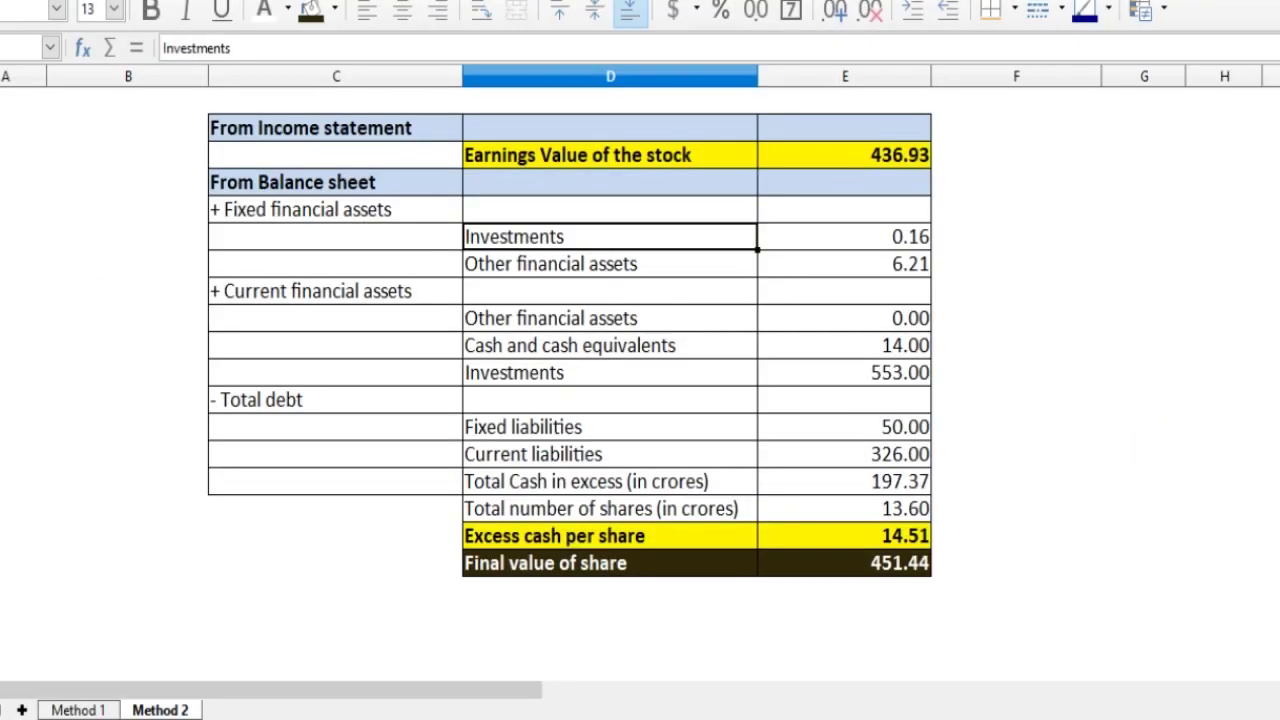
click(845, 263)
click(845, 237)
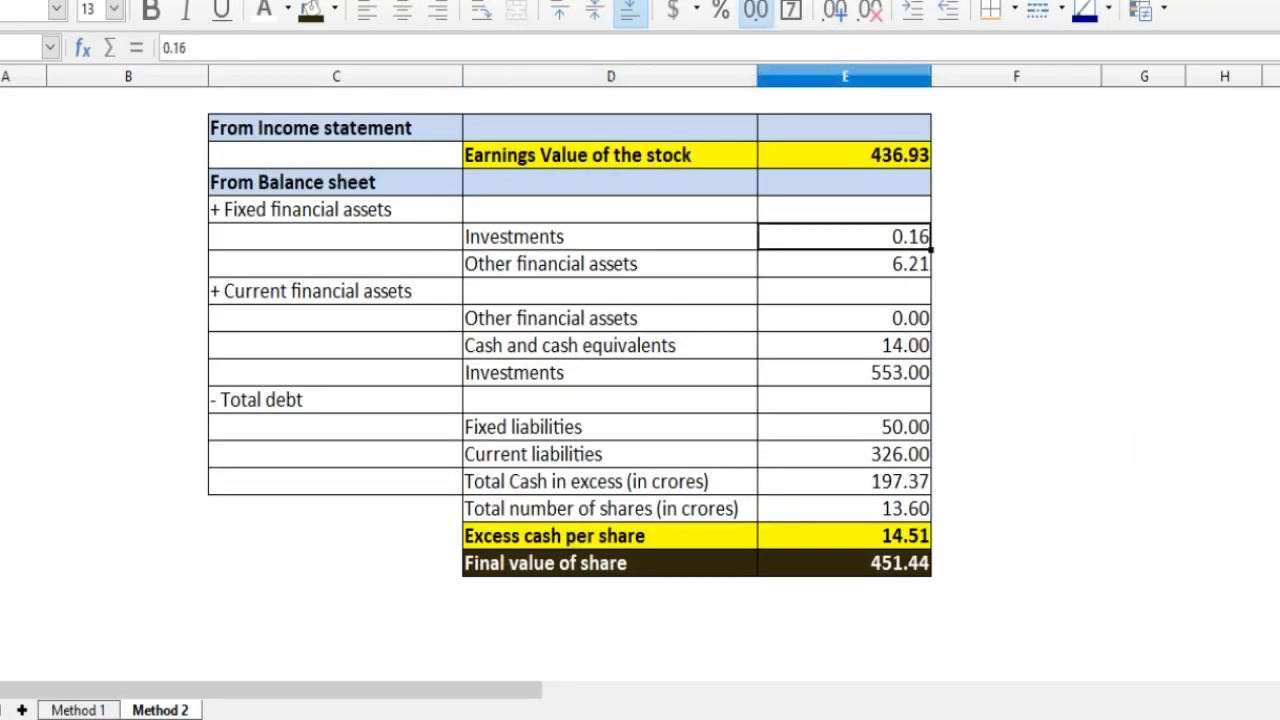
key(alt+Tab)
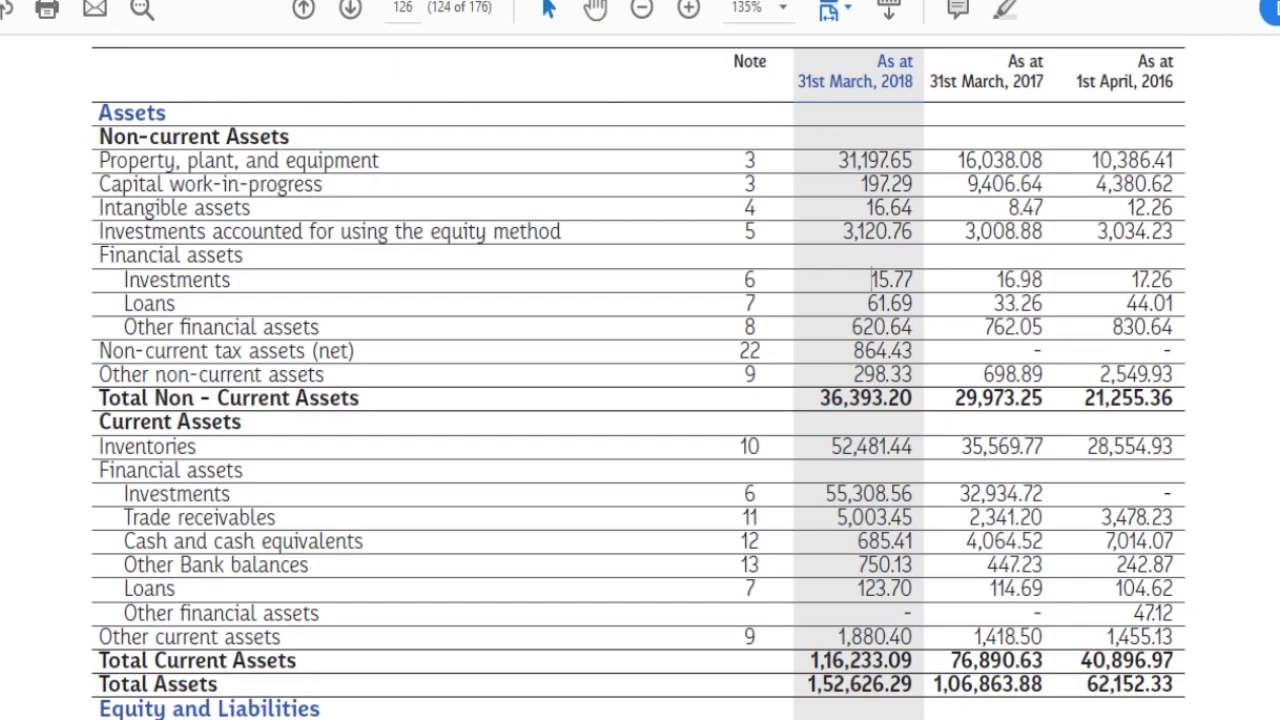
key(alt+Tab)
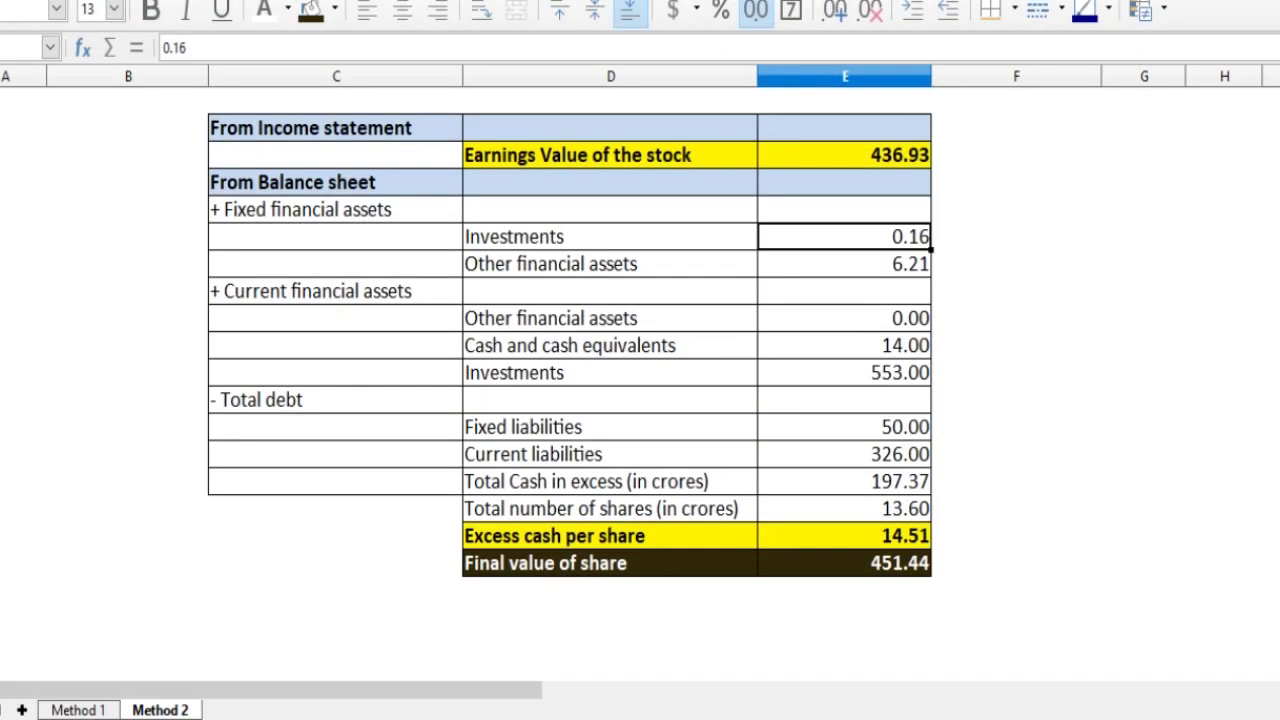
- Compare the fixed Other financial assets amount in the sheet with the annual report's non-current figure as at 31st March, 2018
key(Down)
key(alt+Tab)
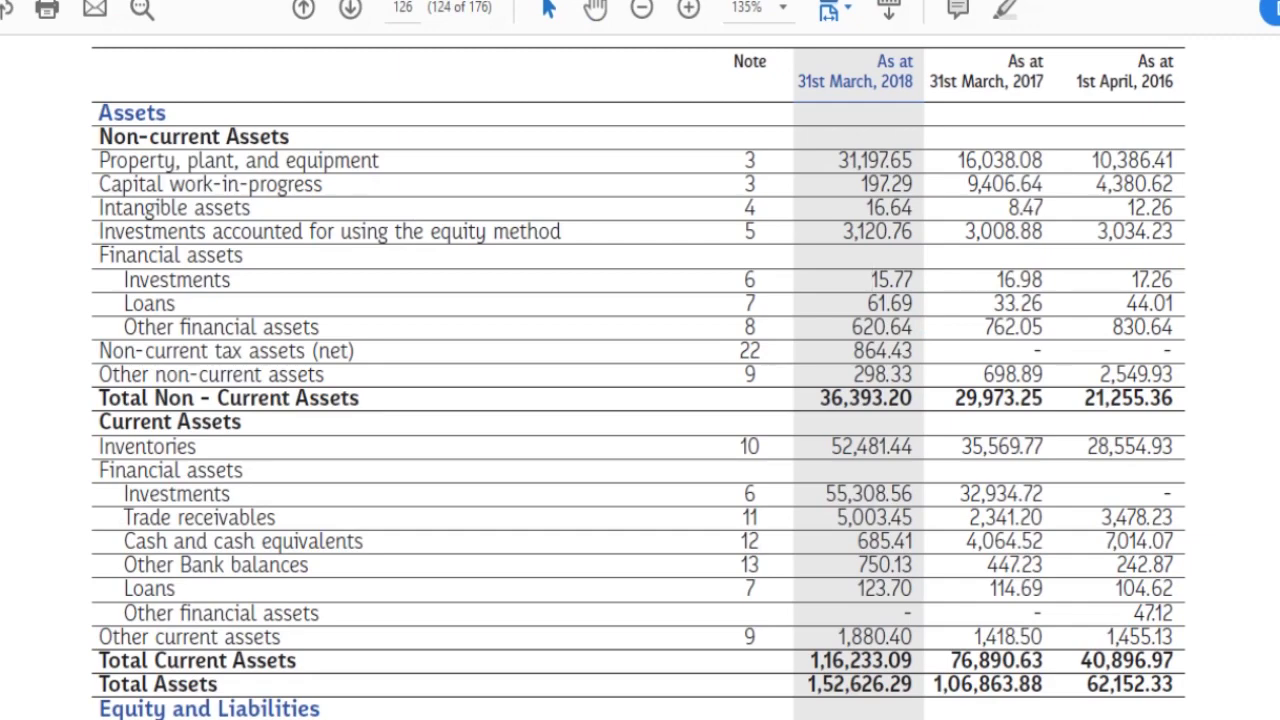
drag(852, 327, 863, 327)
key(shift+Right)
key(shift+Right)
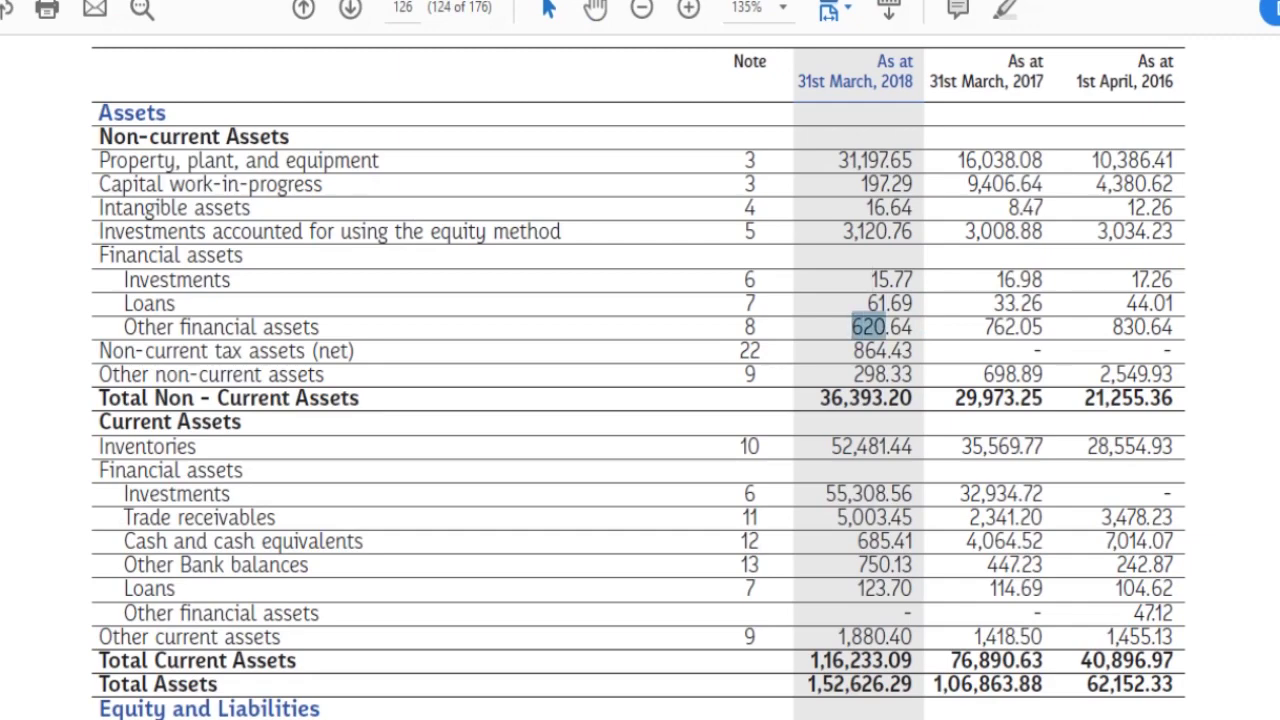
key(alt+Tab)
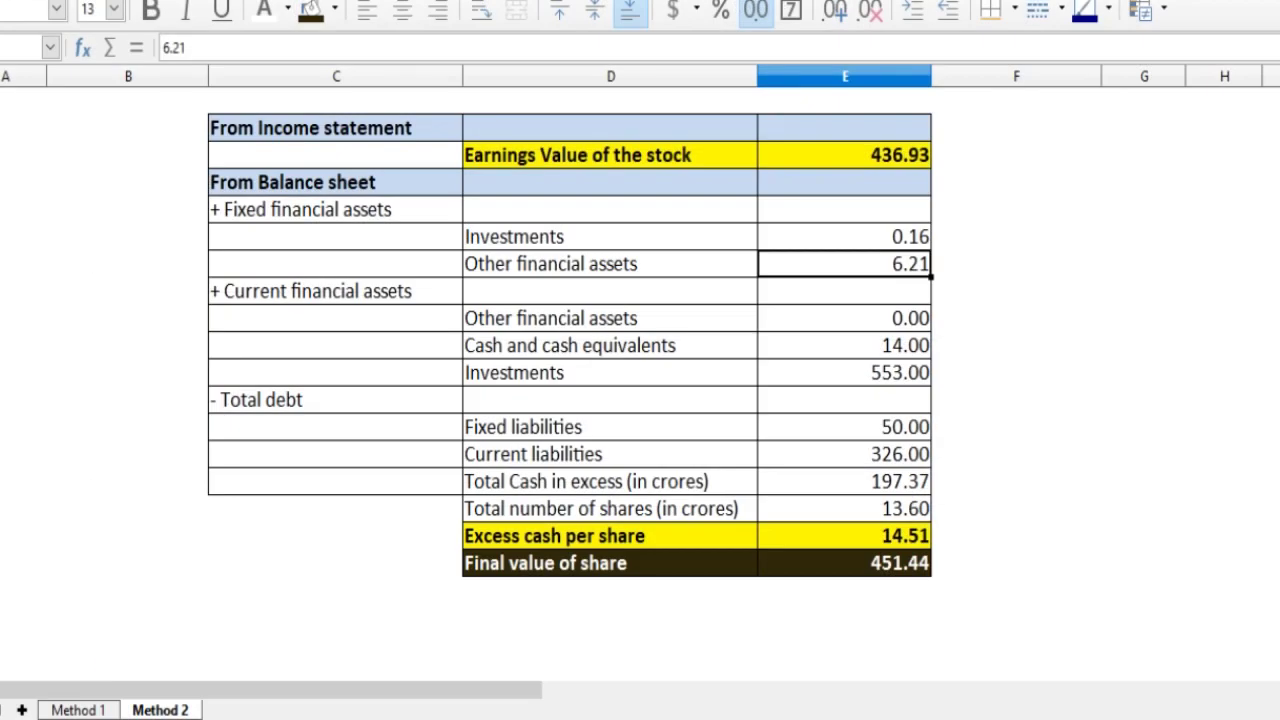
- From the sheet's current Other financial assets amount, switch to the annual report and examine the non-current Investments, Loans and Other financial assets rows
key(Down)
key(Down)
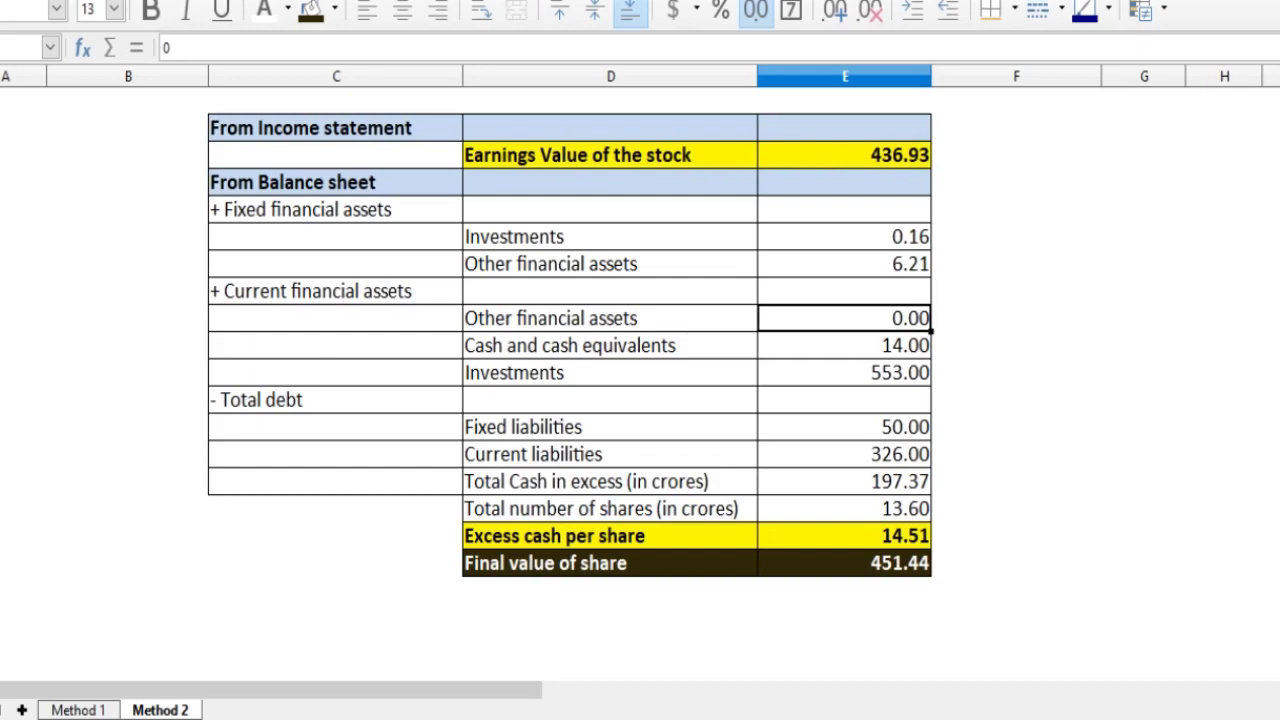
key(alt+Tab)
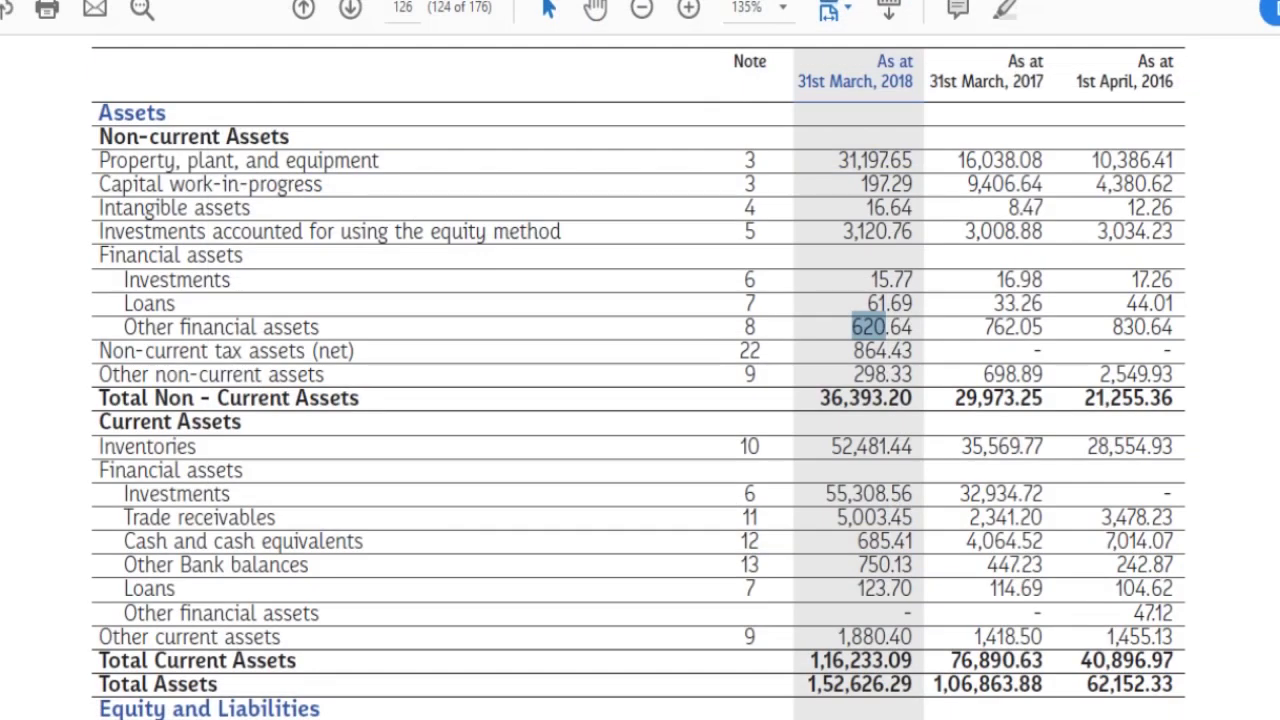
double_click(177, 280)
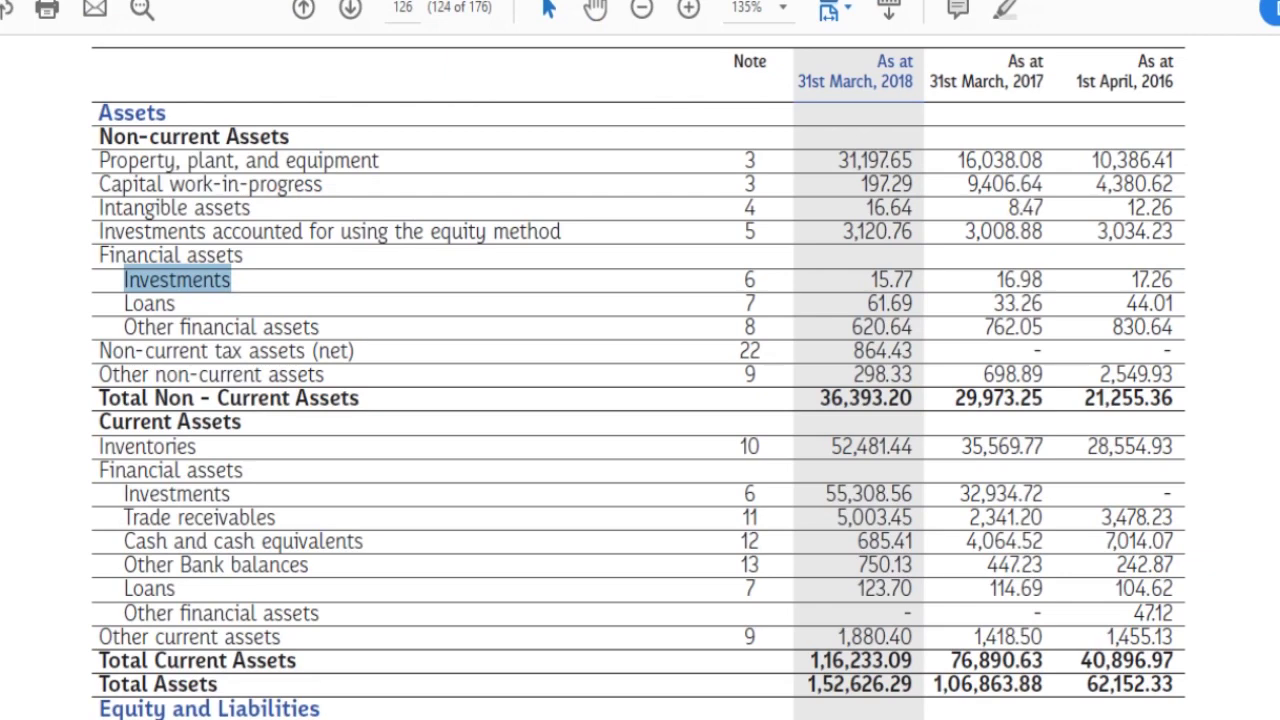
double_click(149, 304)
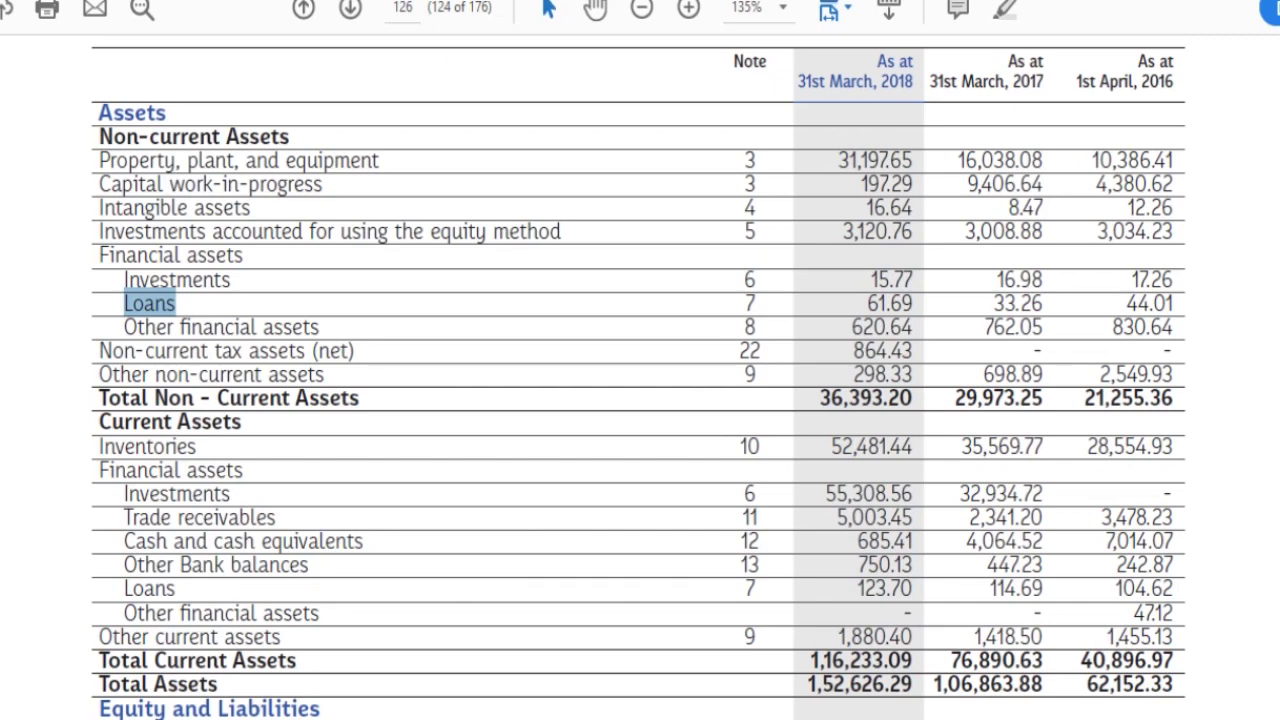
triple_click(149, 304)
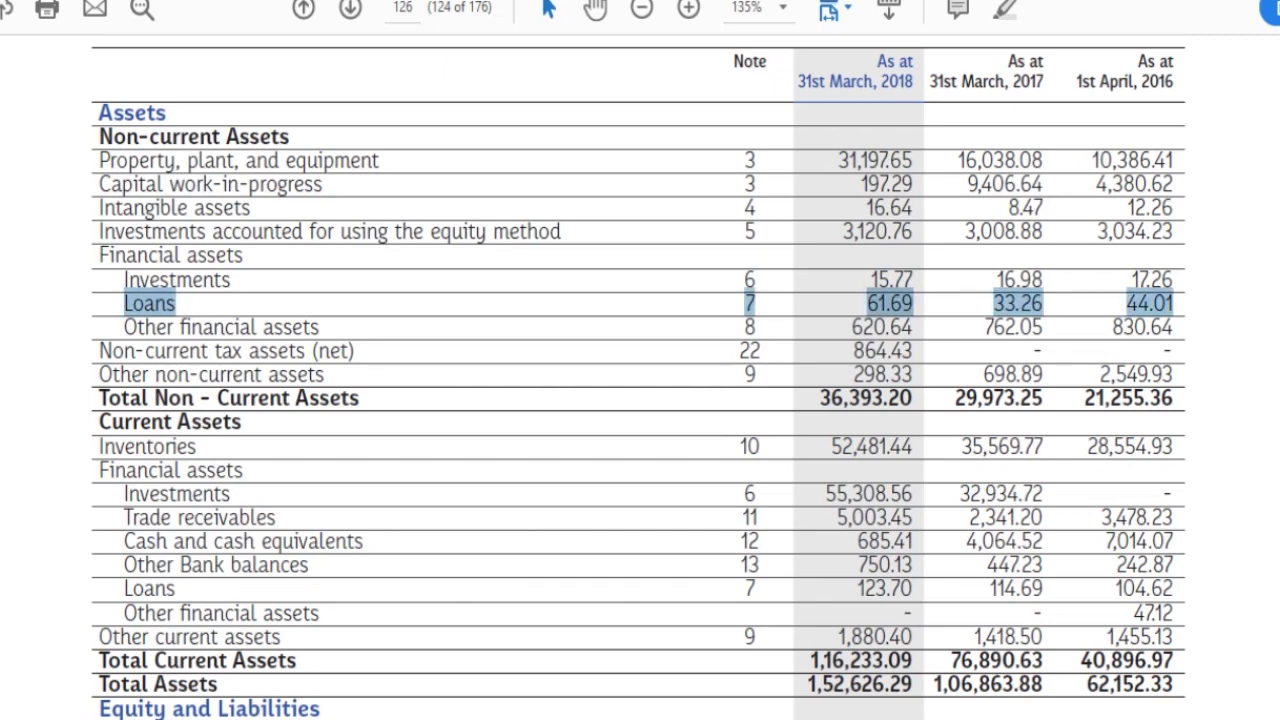
triple_click(149, 327)
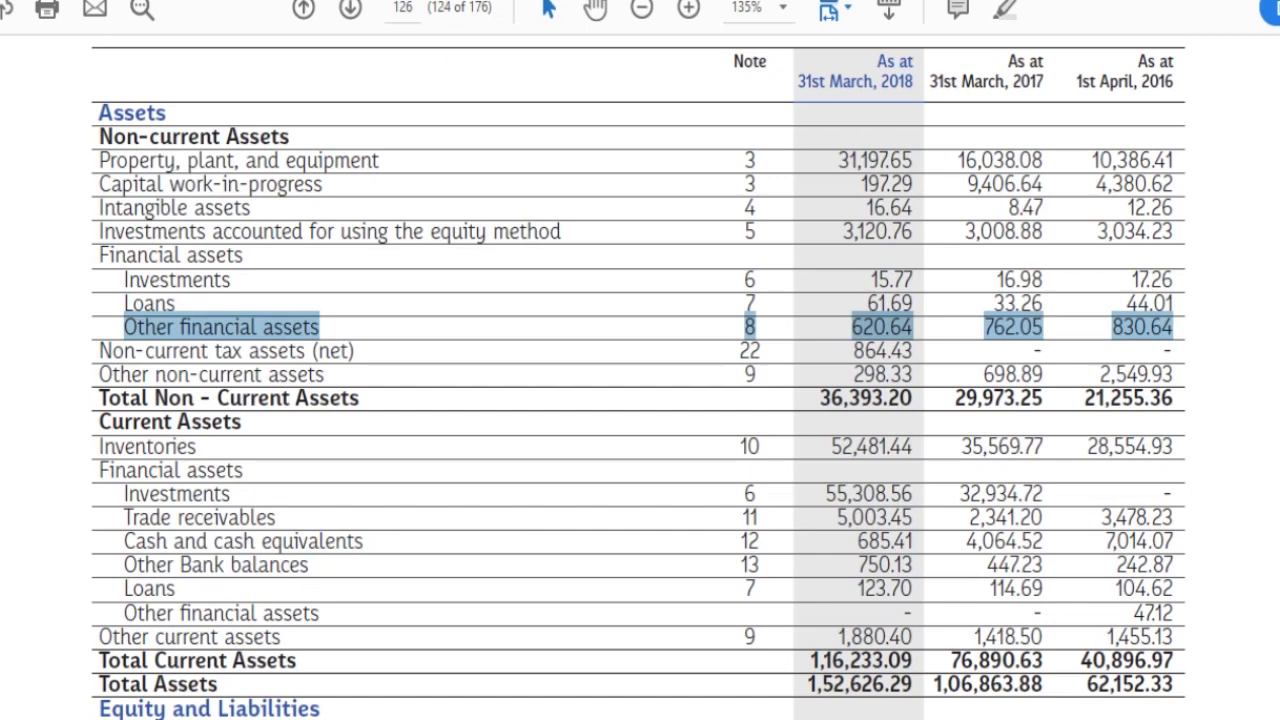
- Highlight the Non-current tax assets (net) and Other non-current assets rows in the annual report's balance sheet to examine them
drag(108, 351, 341, 351)
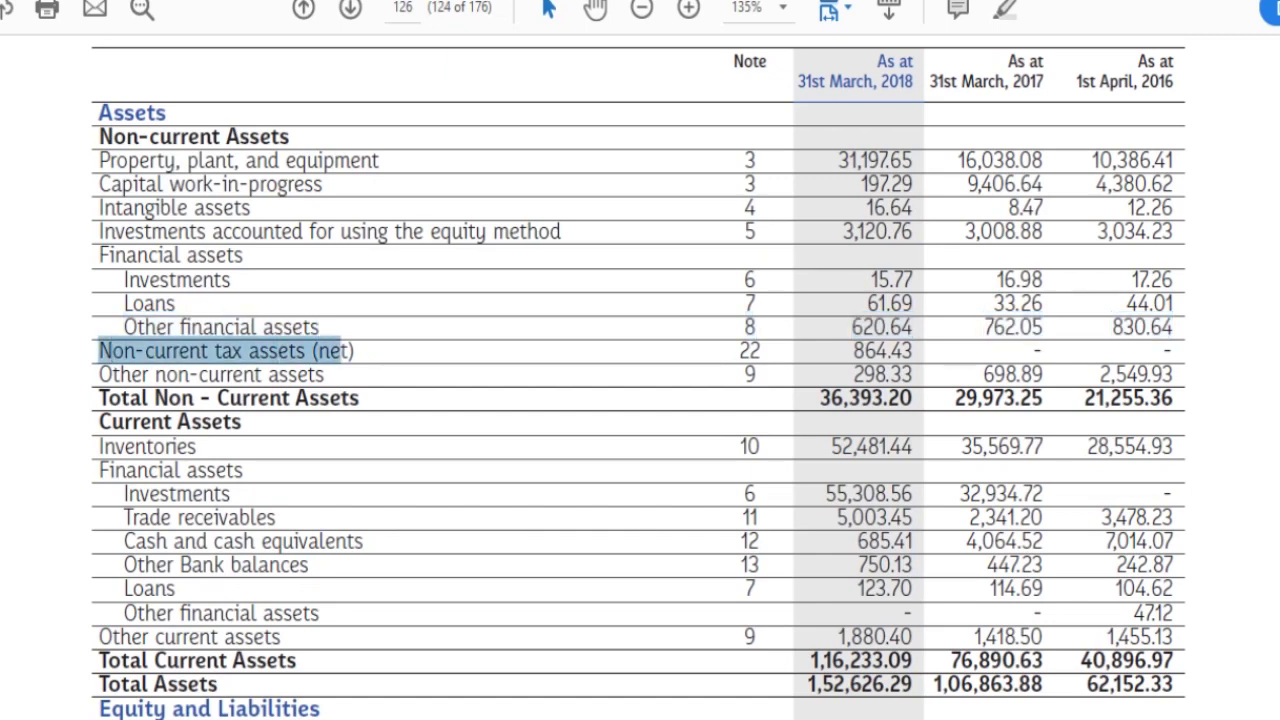
click(361, 399)
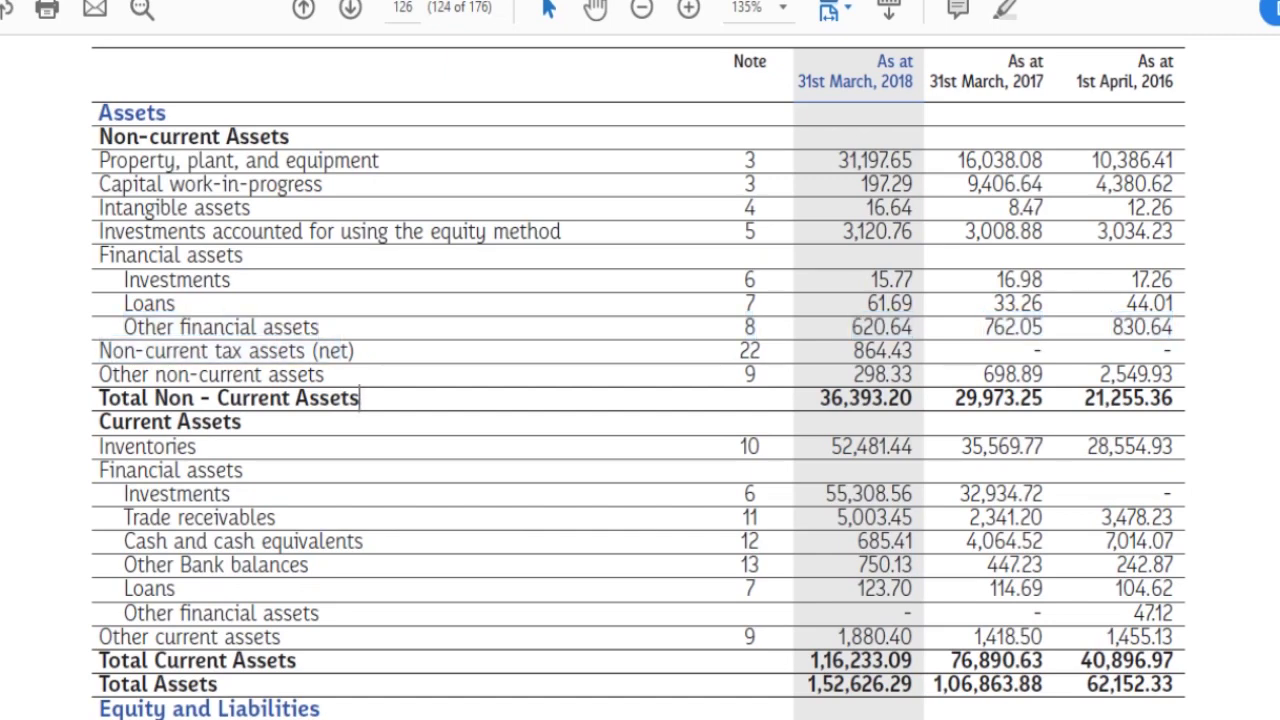
drag(100, 351, 780, 376)
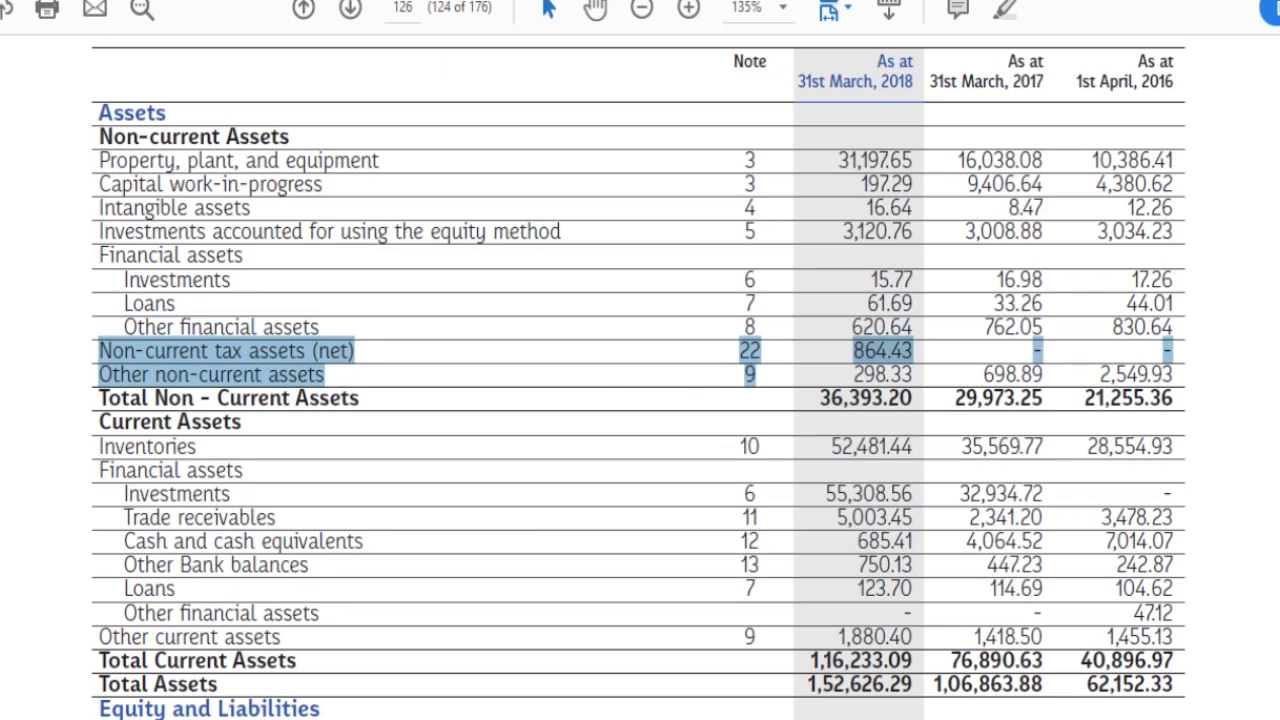
- Compare the annual report's current Investments figure as at 31st March, 2018 with the current Investments amount in the Method 2 sheet
triple_click(208, 422)
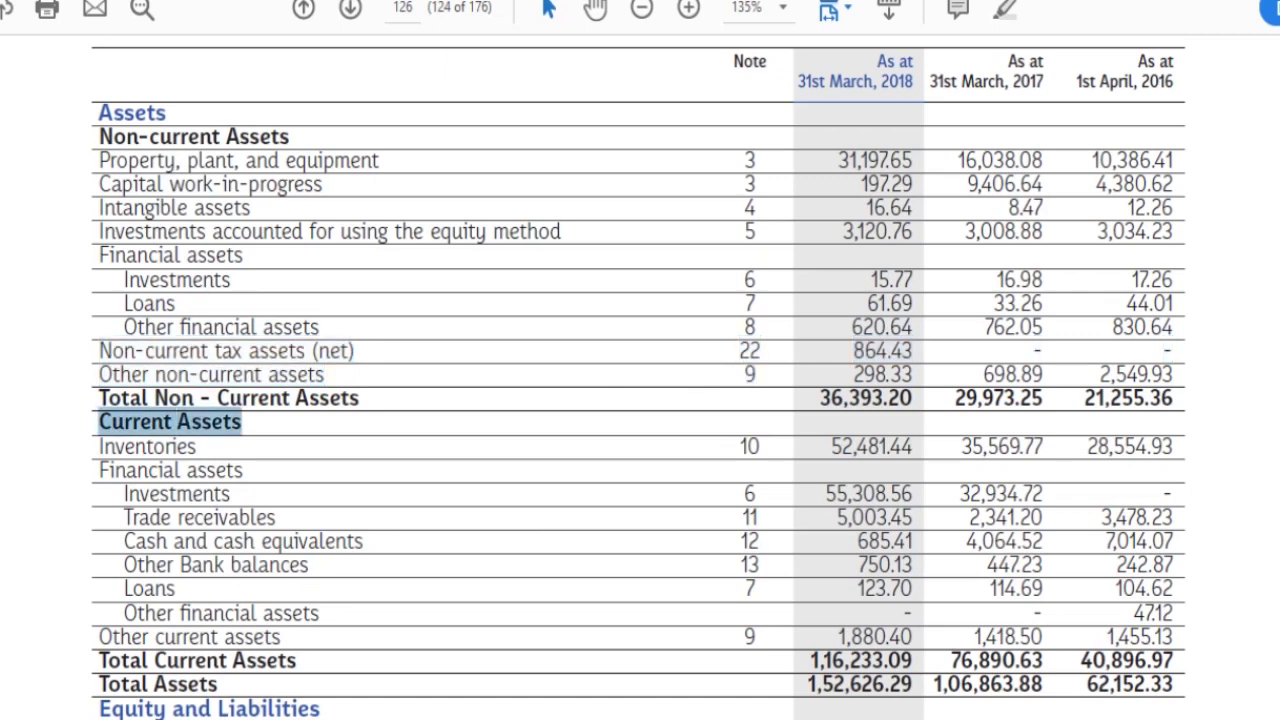
double_click(142, 470)
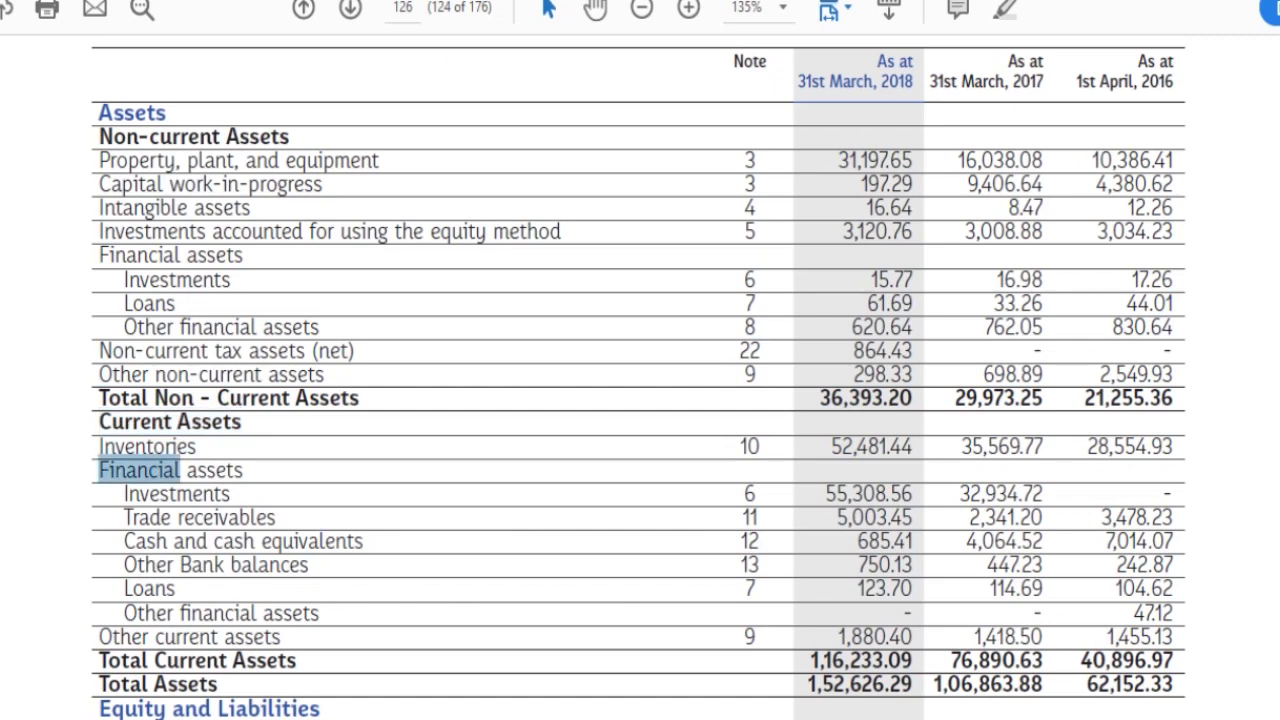
triple_click(176, 494)
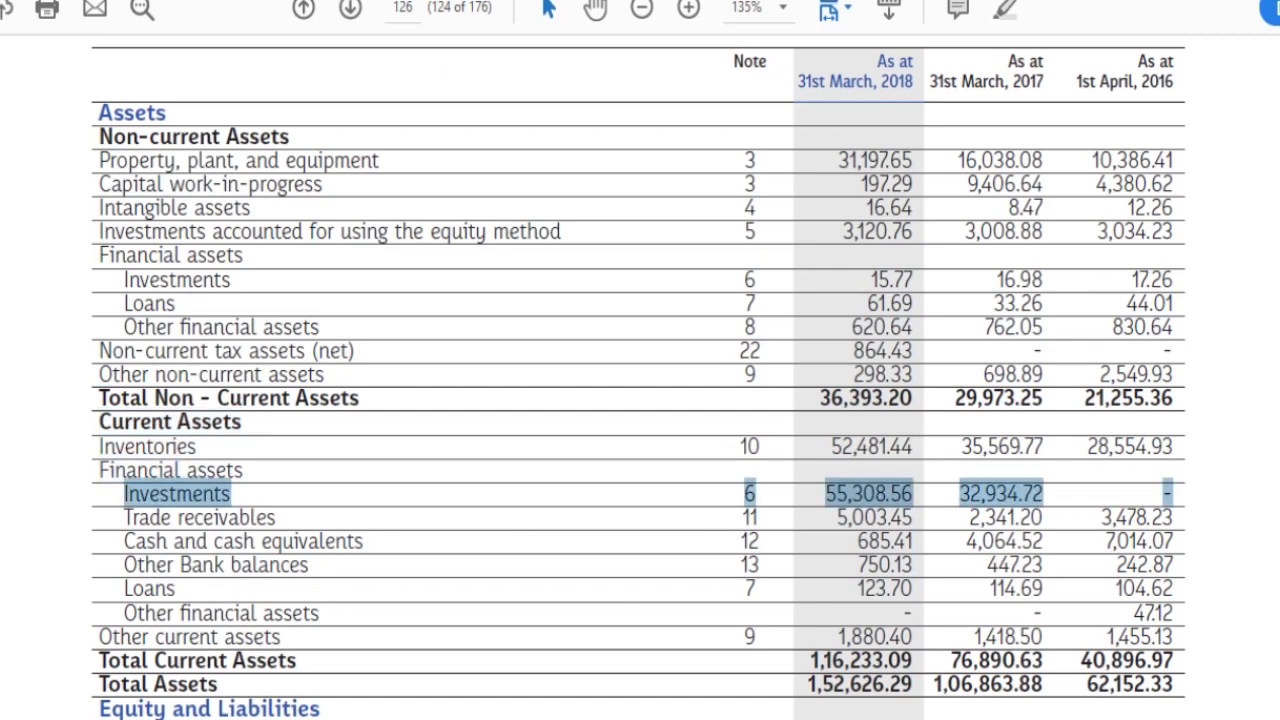
click(876, 493)
click(826, 493)
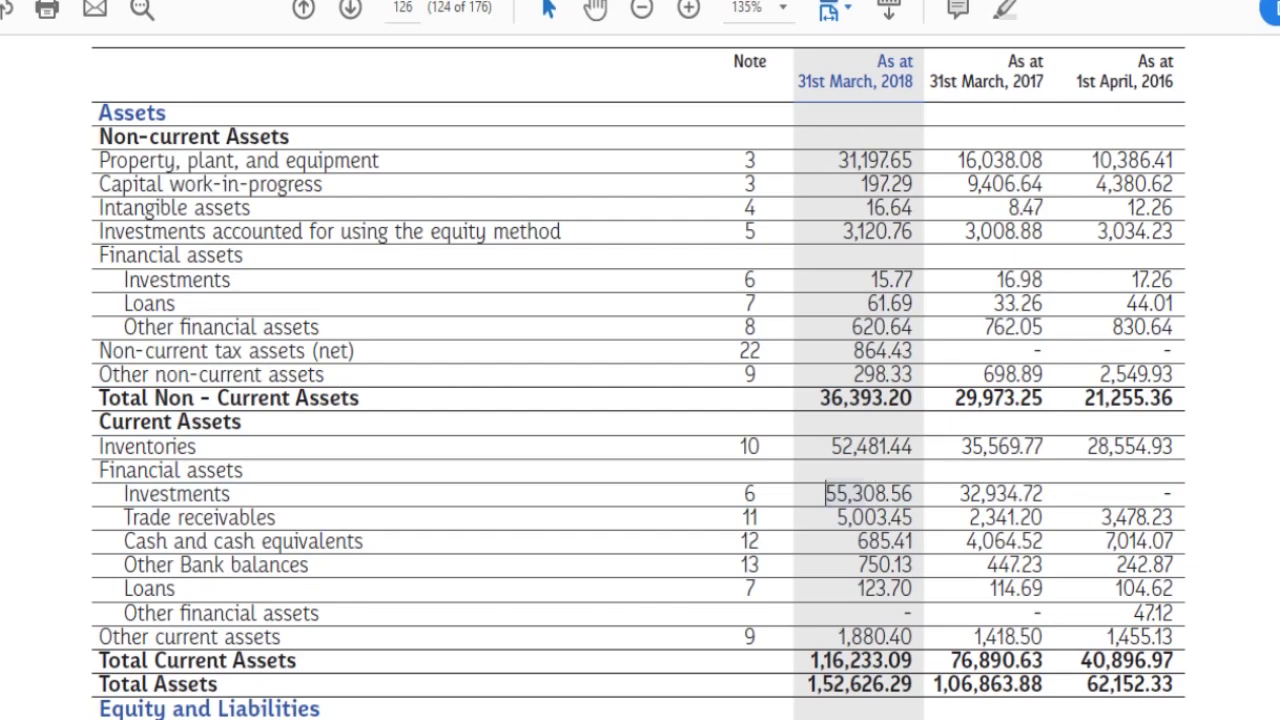
drag(826, 493, 862, 493)
key(alt+Tab)
click(845, 373)
- Compare the sheet's Cash and cash equivalents amount with the annual report's current Cash and cash equivalents and Other Bank balances figures
drag(600, 346, 845, 346)
click(845, 346)
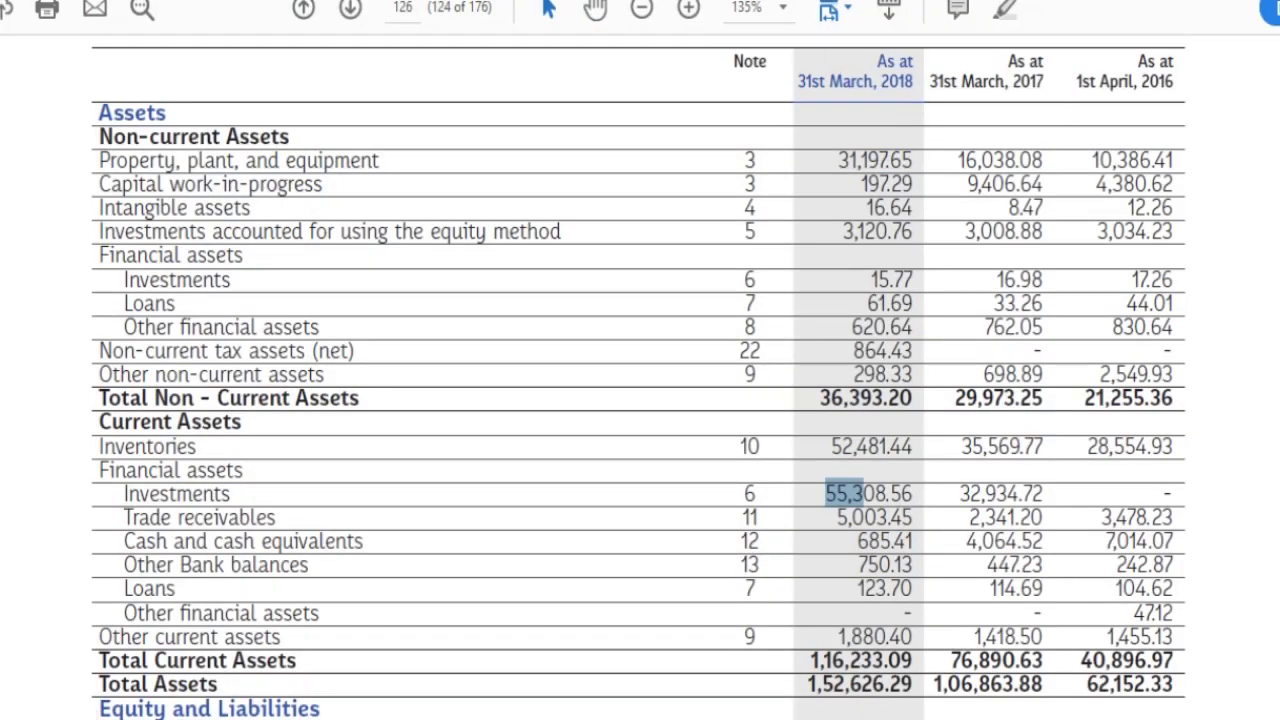
drag(858, 541, 889, 565)
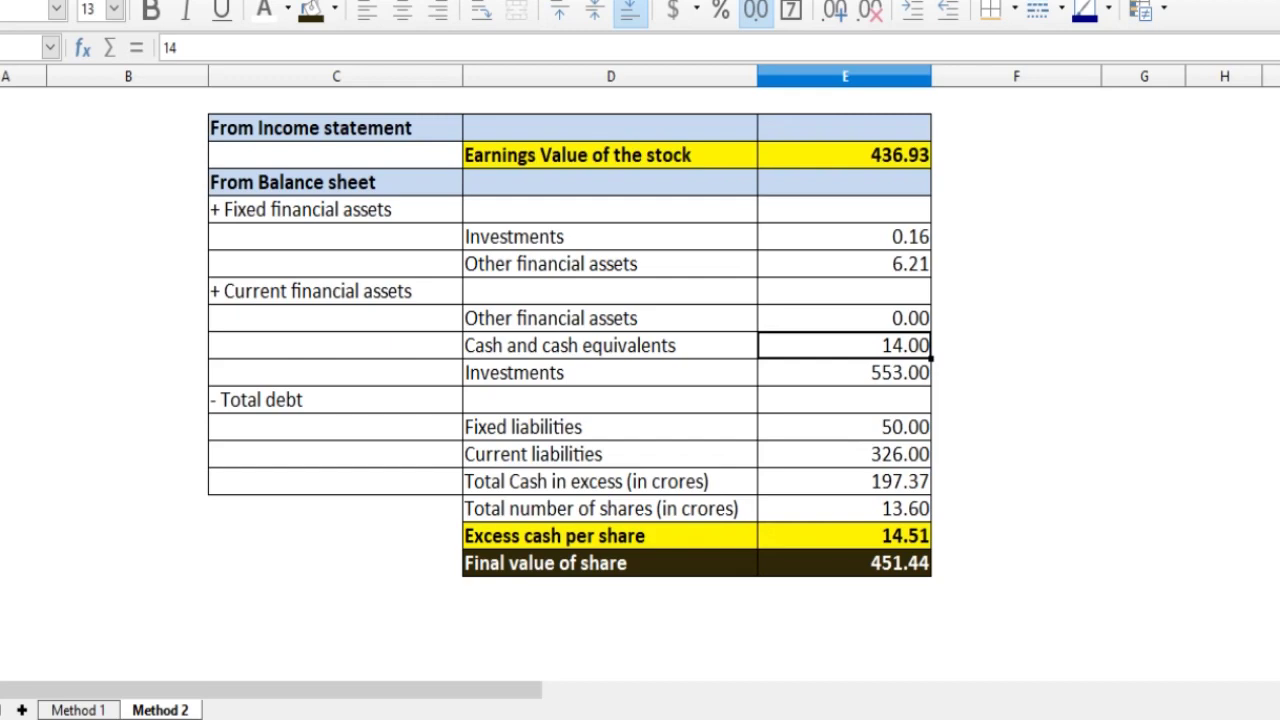
click(844, 373)
- Compare the Fixed liabilities and Current liabilities amounts in the sheet with the liabilities section of the annual report's balance sheet
click(844, 427)
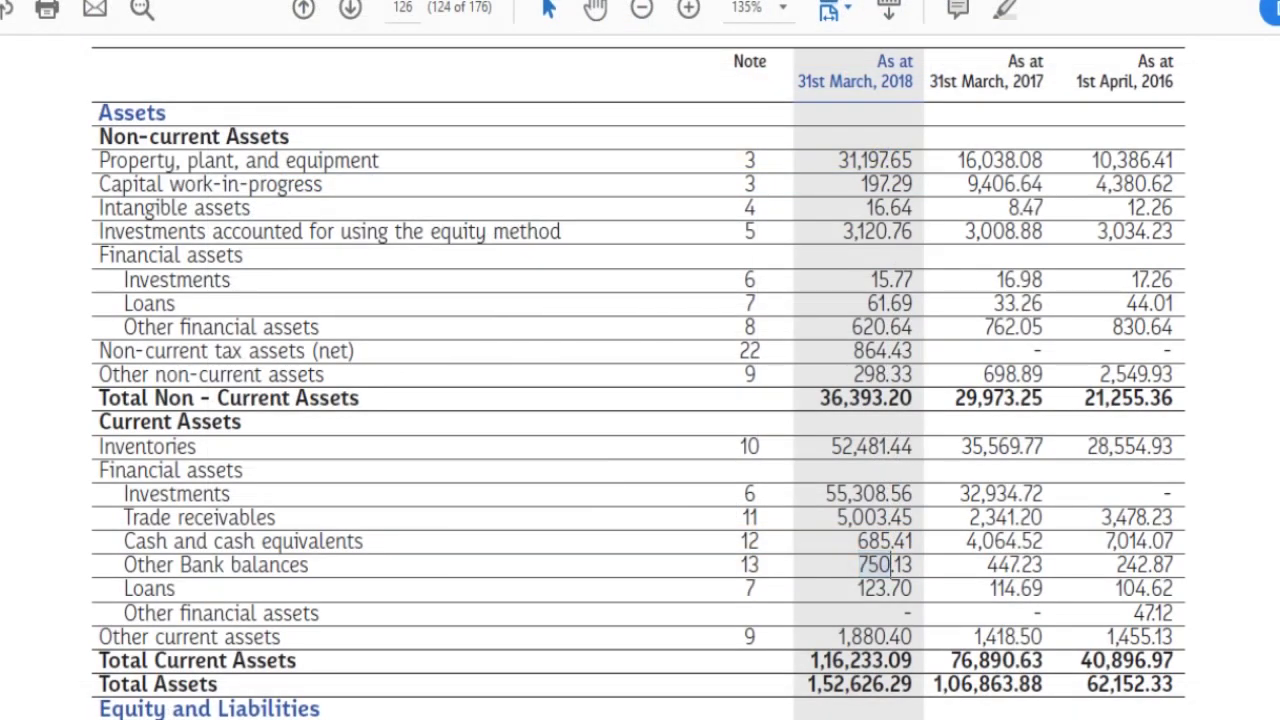
scroll(890, 564, down, 10)
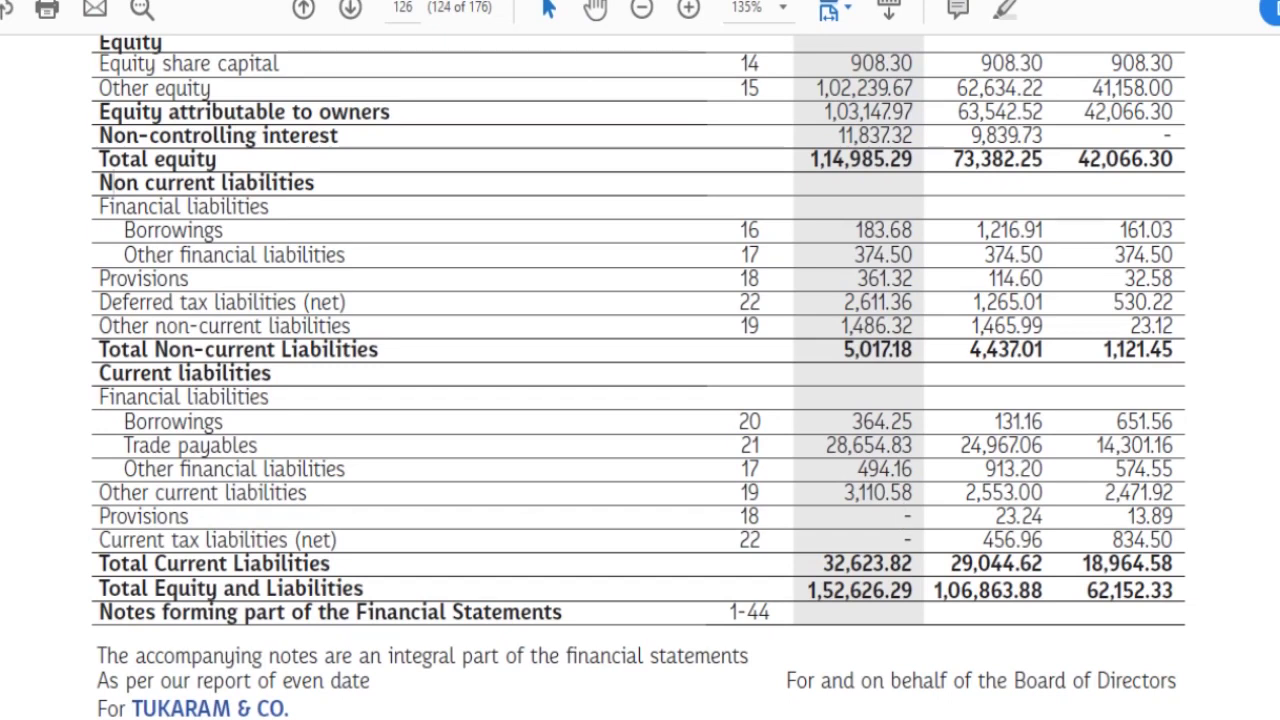
drag(100, 183, 315, 183)
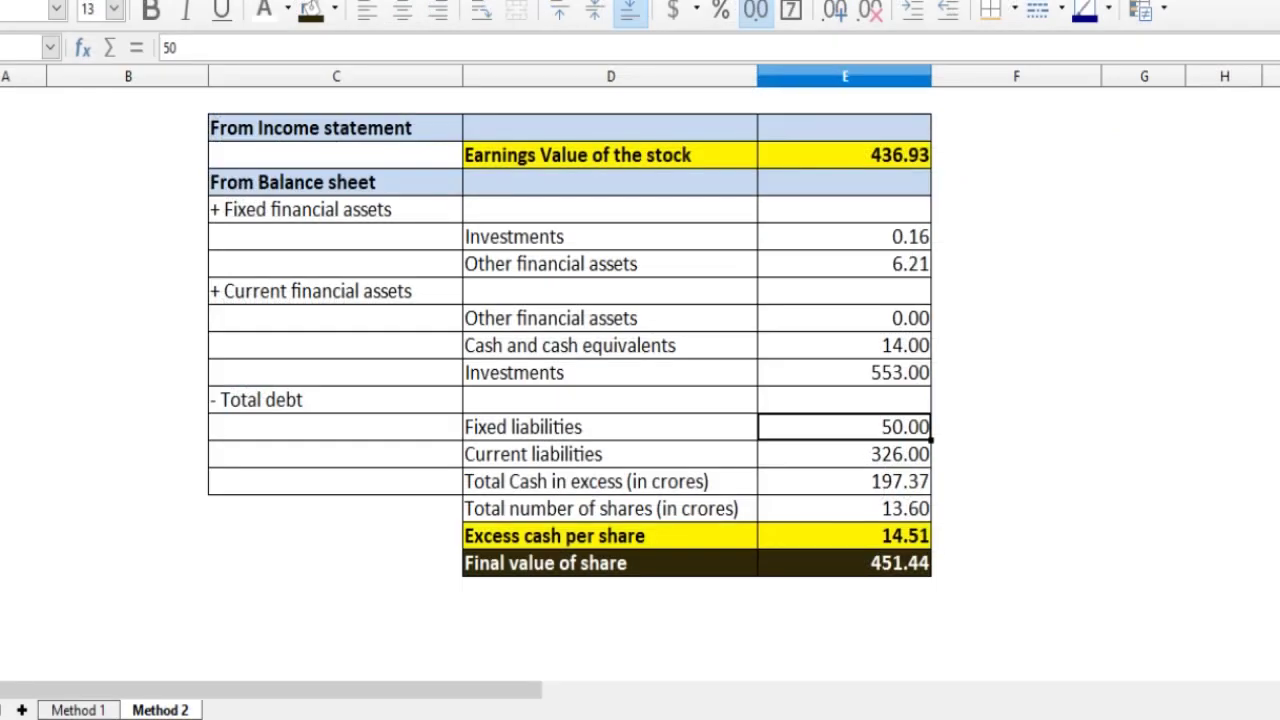
key(alt+Tab)
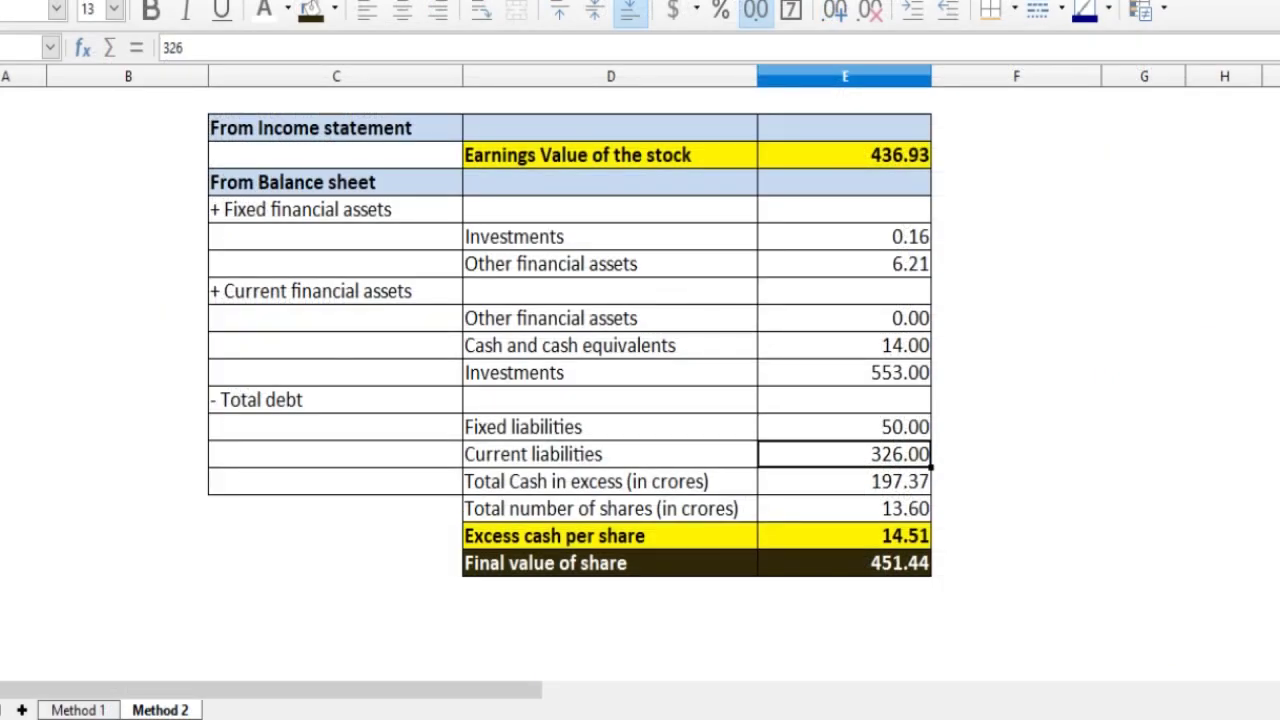
key(shift+Up)
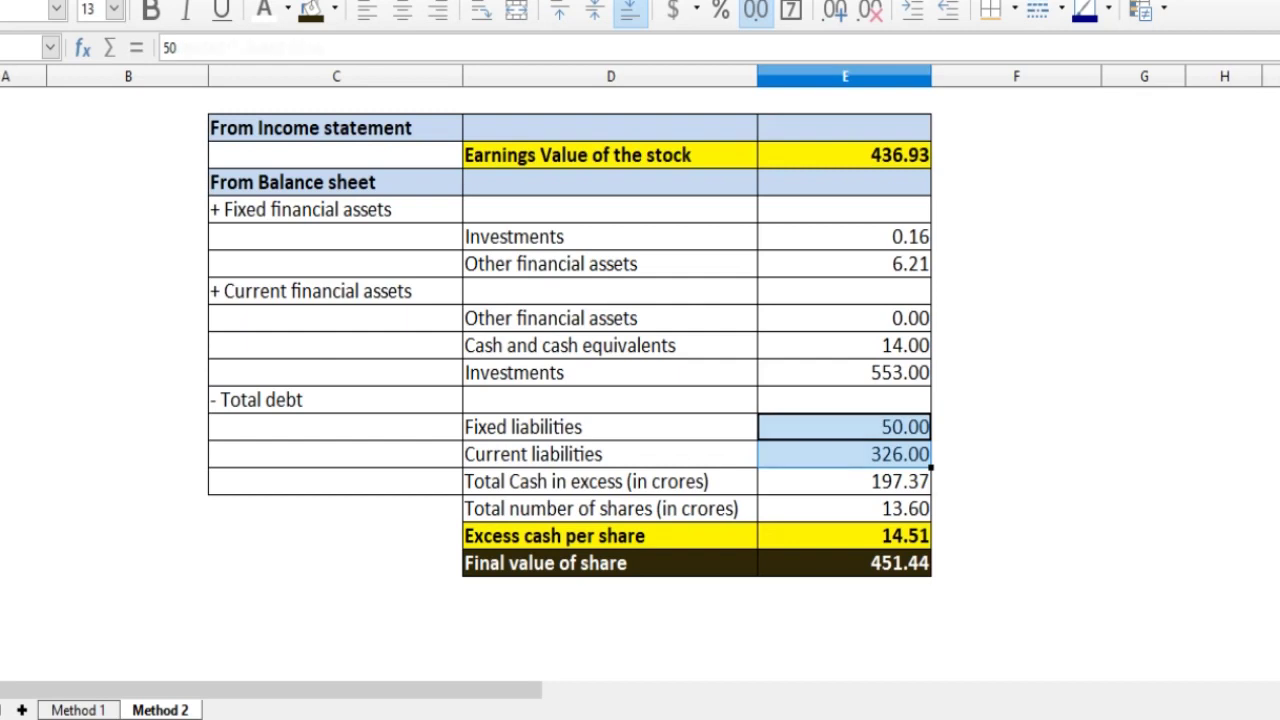
- Examine the formula behind Total Cash in excess (in crores) in the Method 2 sheet, leaving it as it is
click(845, 482)
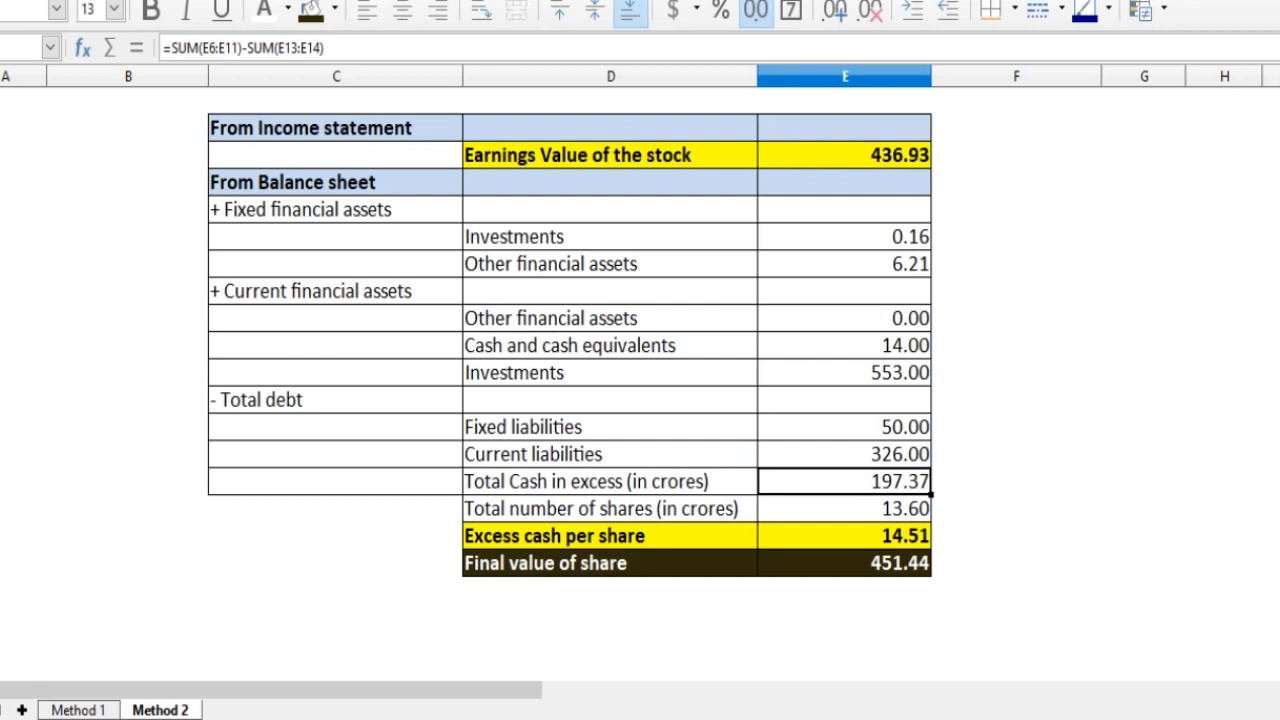
key(shift+Left)
click(830, 470)
double_click(830, 470)
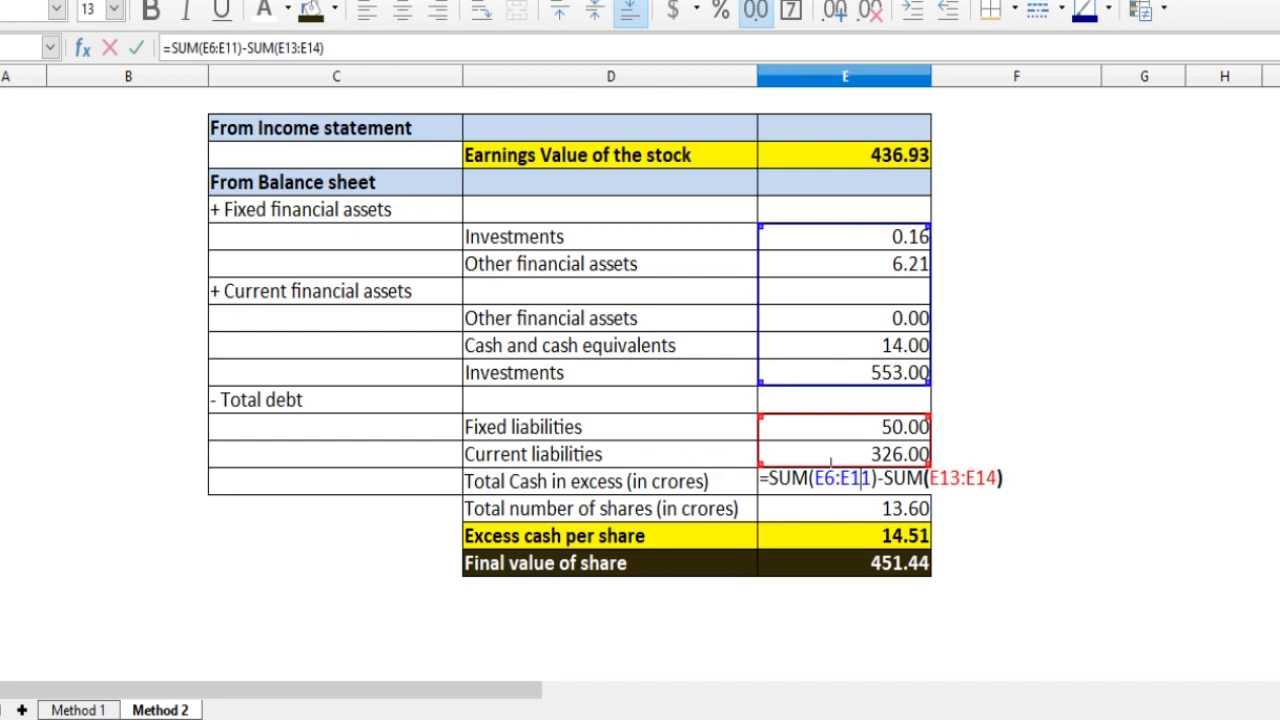
key(Return)
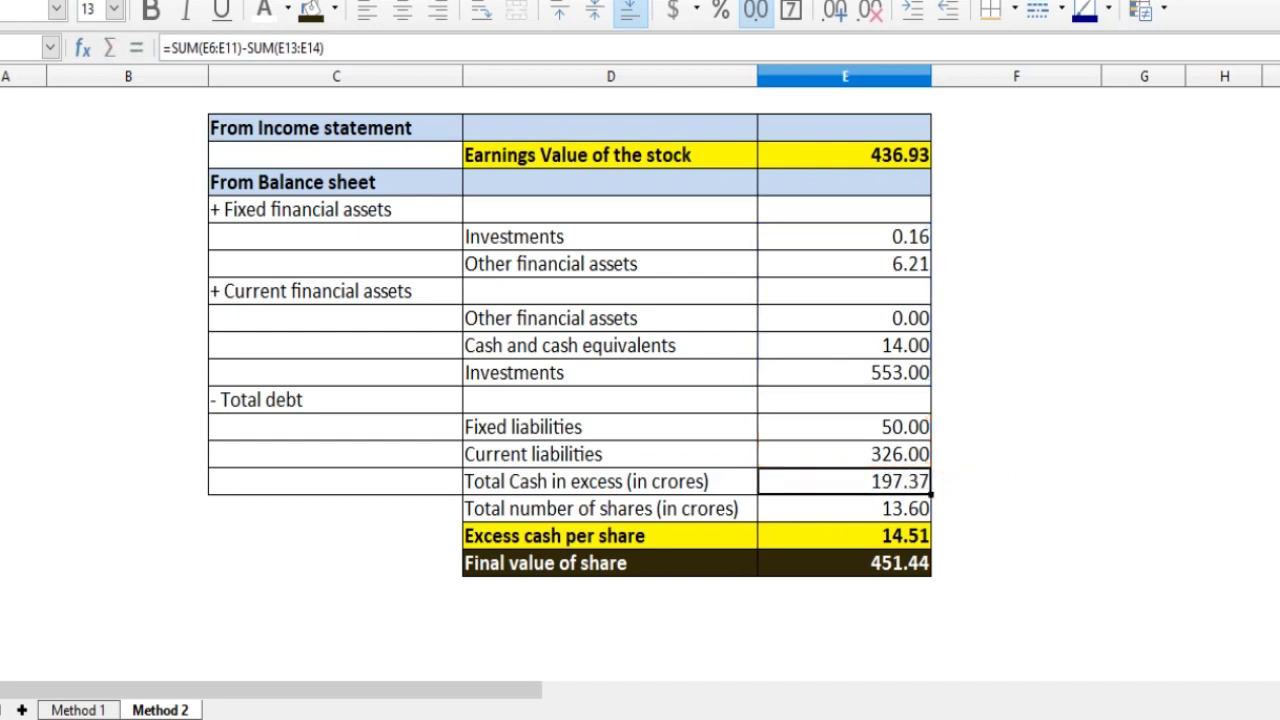
- Examine the Total number of shares and the formula that calculates Excess cash per share
click(845, 509)
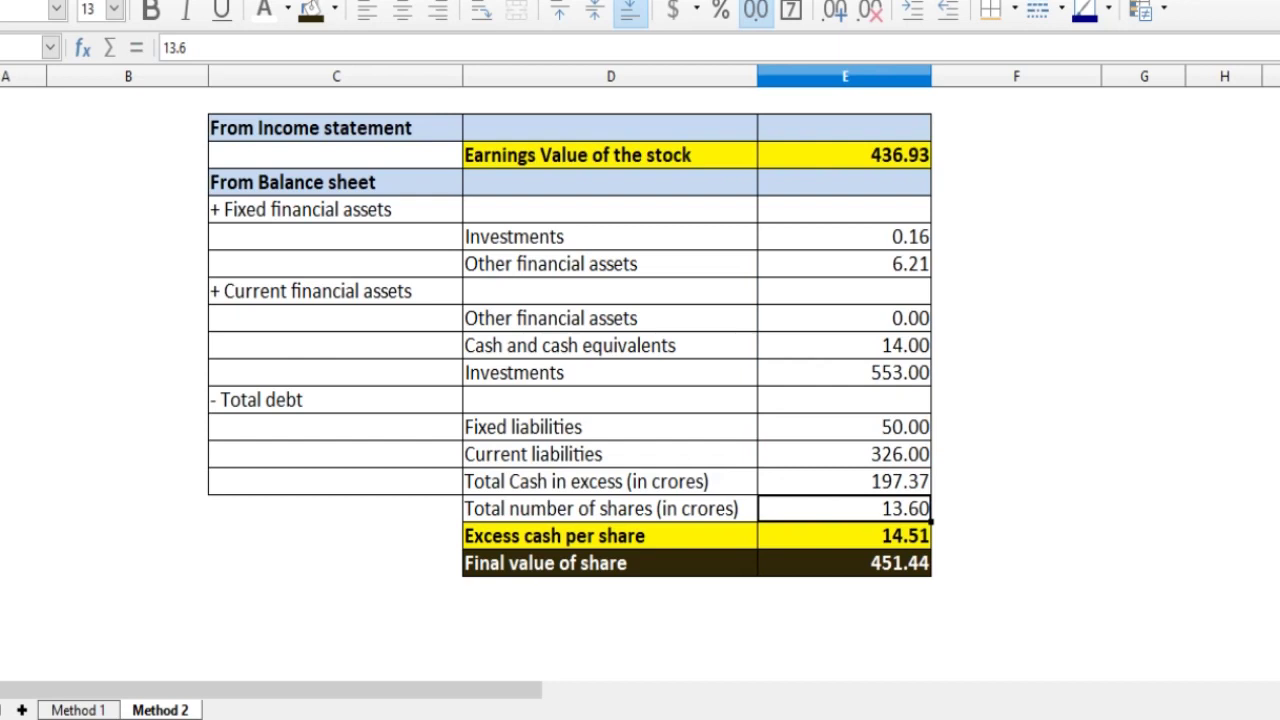
click(844, 536)
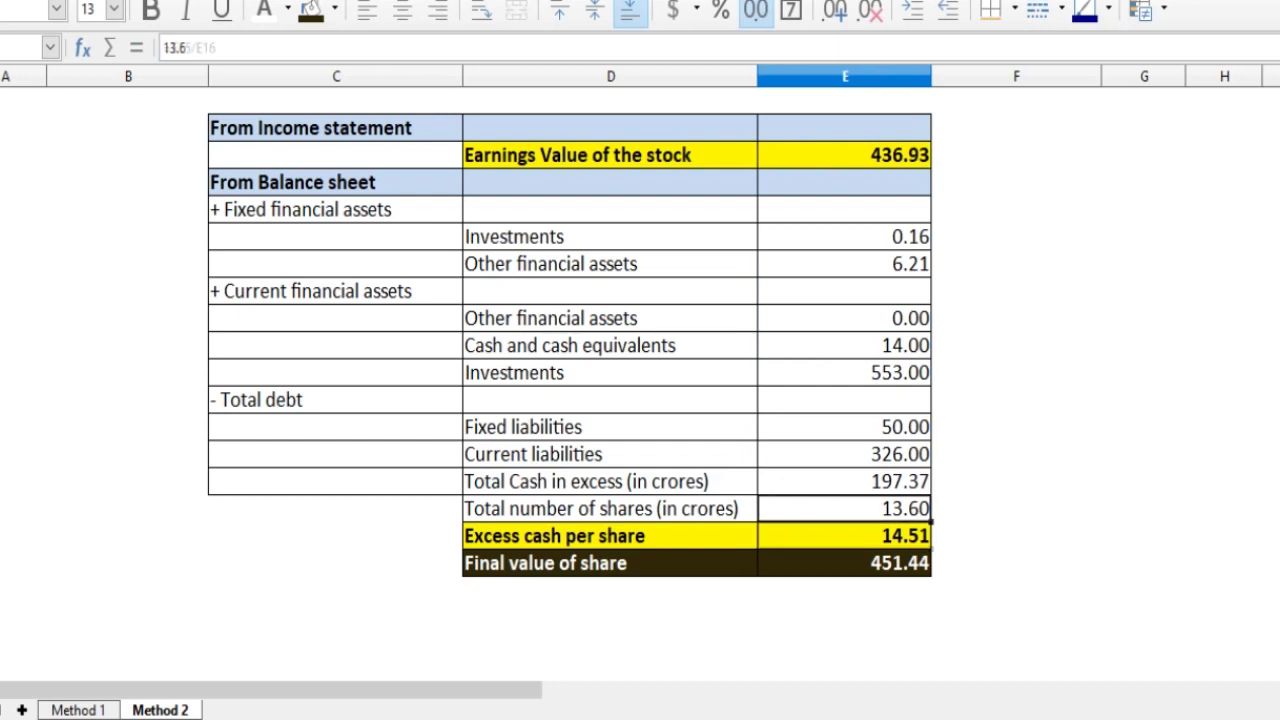
double_click(845, 536)
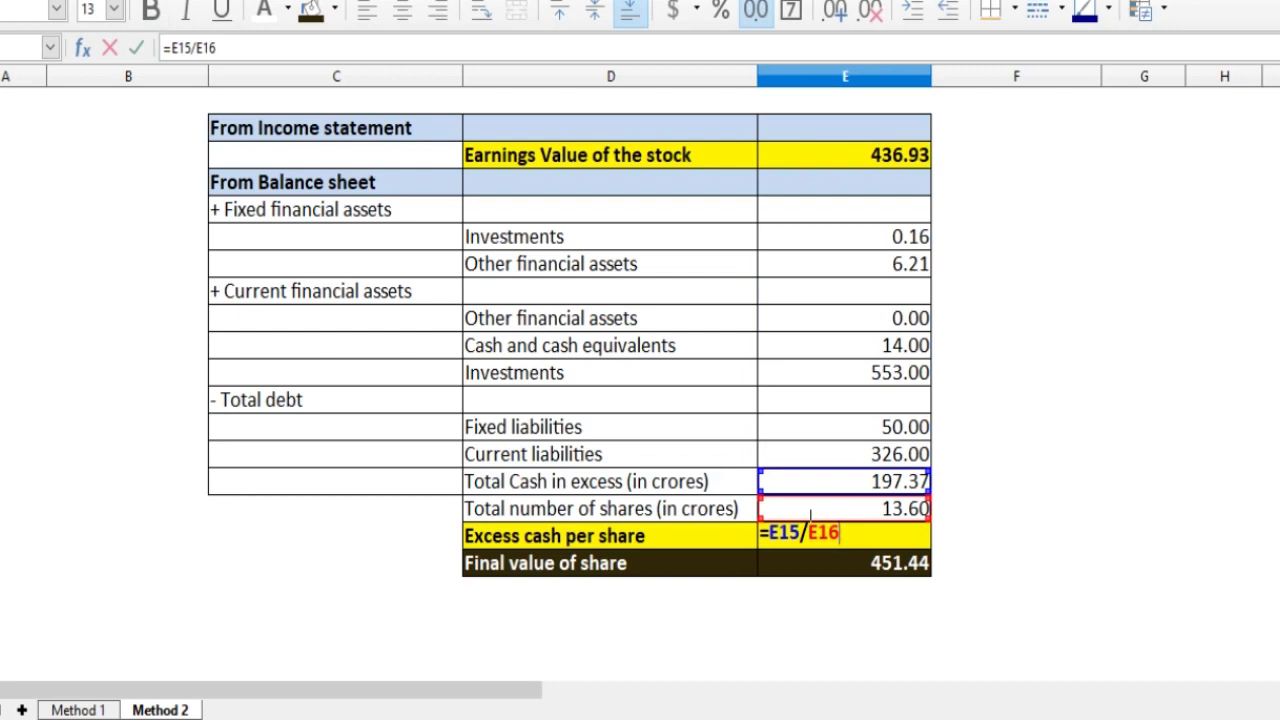
key(Escape)
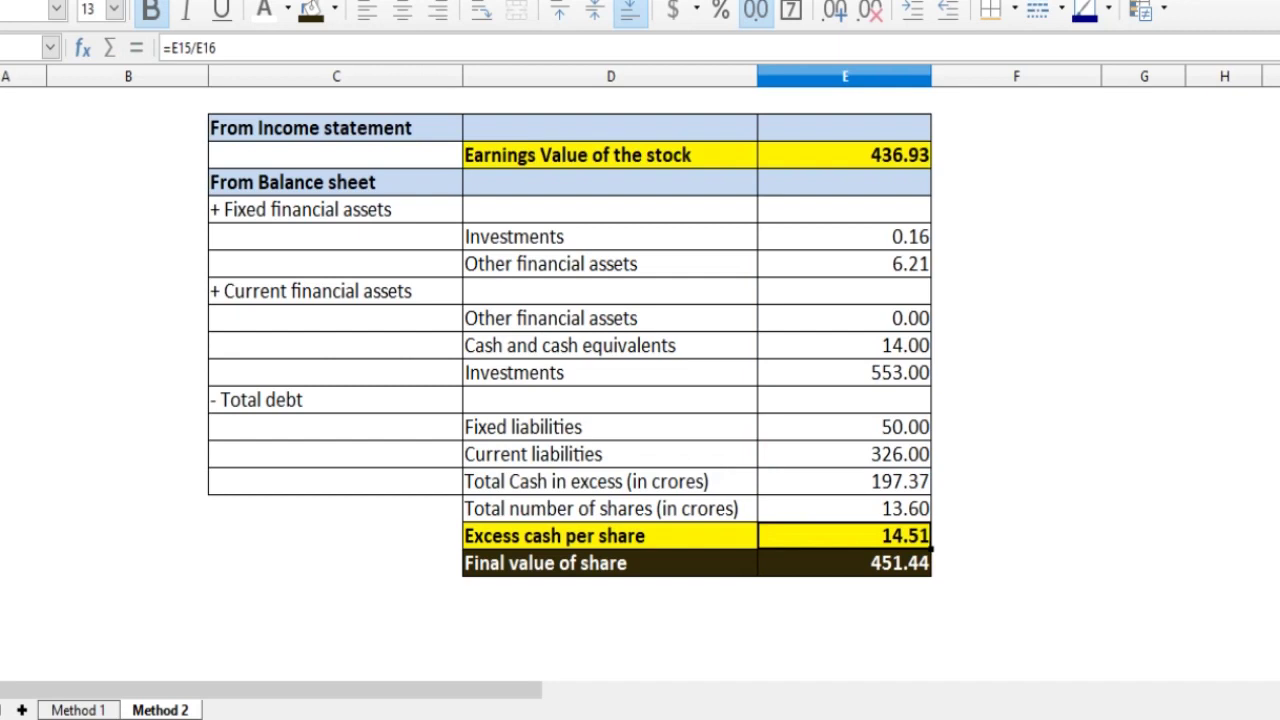
- Examine the formula that calculates the Final value of share
key(Down)
key(F2)
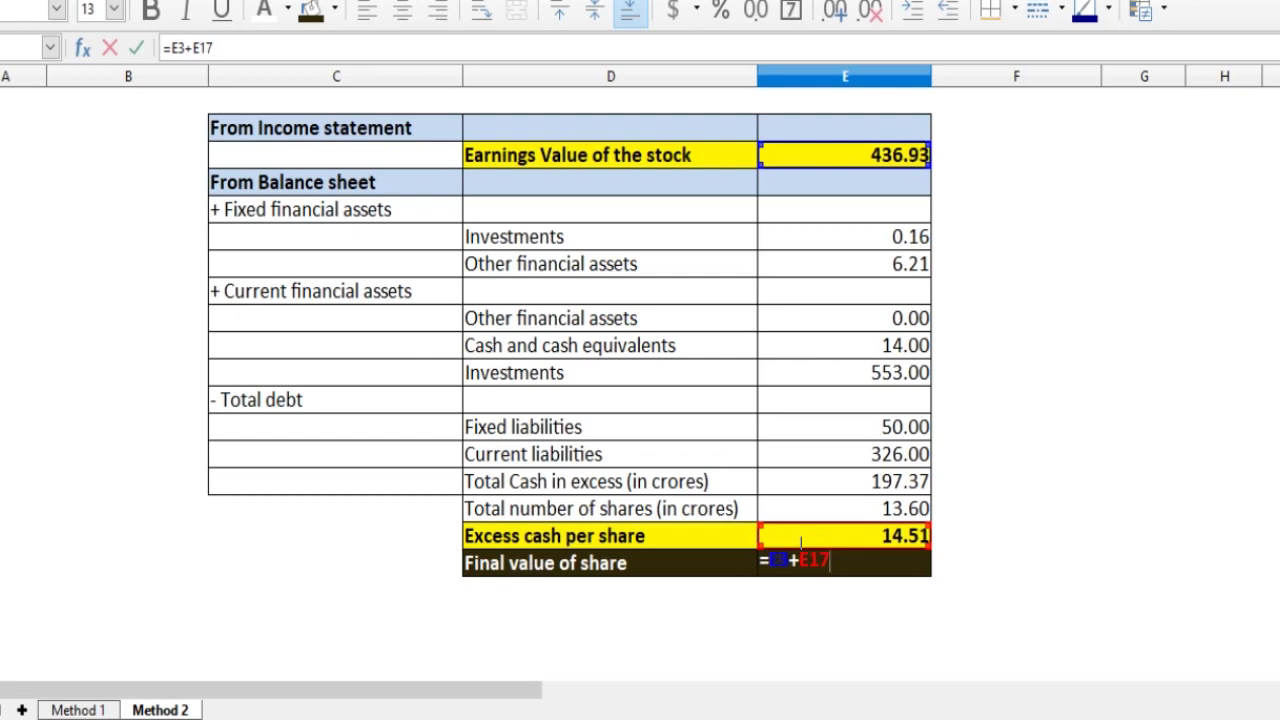
key(Return)
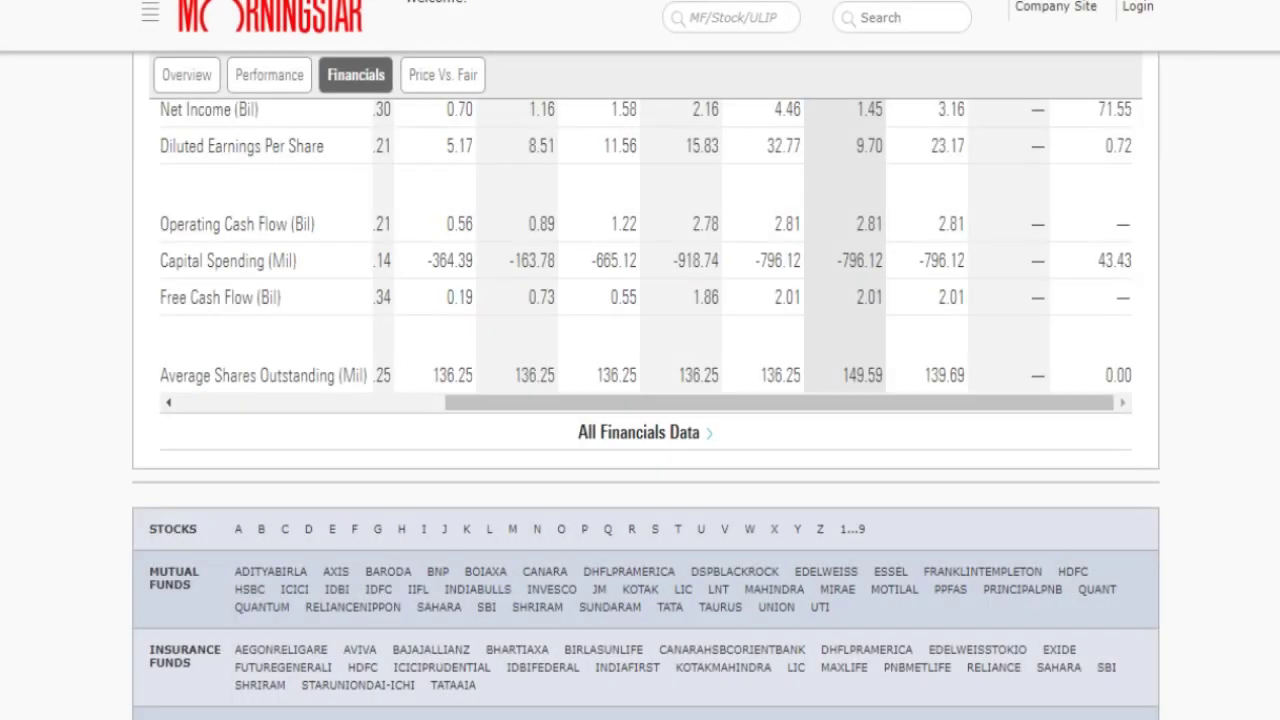
- Check the Avanti Feeds Ltd stock quote on Morningstar, and return to the AVANTIFEED-AnalysisYoutube spreadsheet
scroll(640, 400, up, 6)
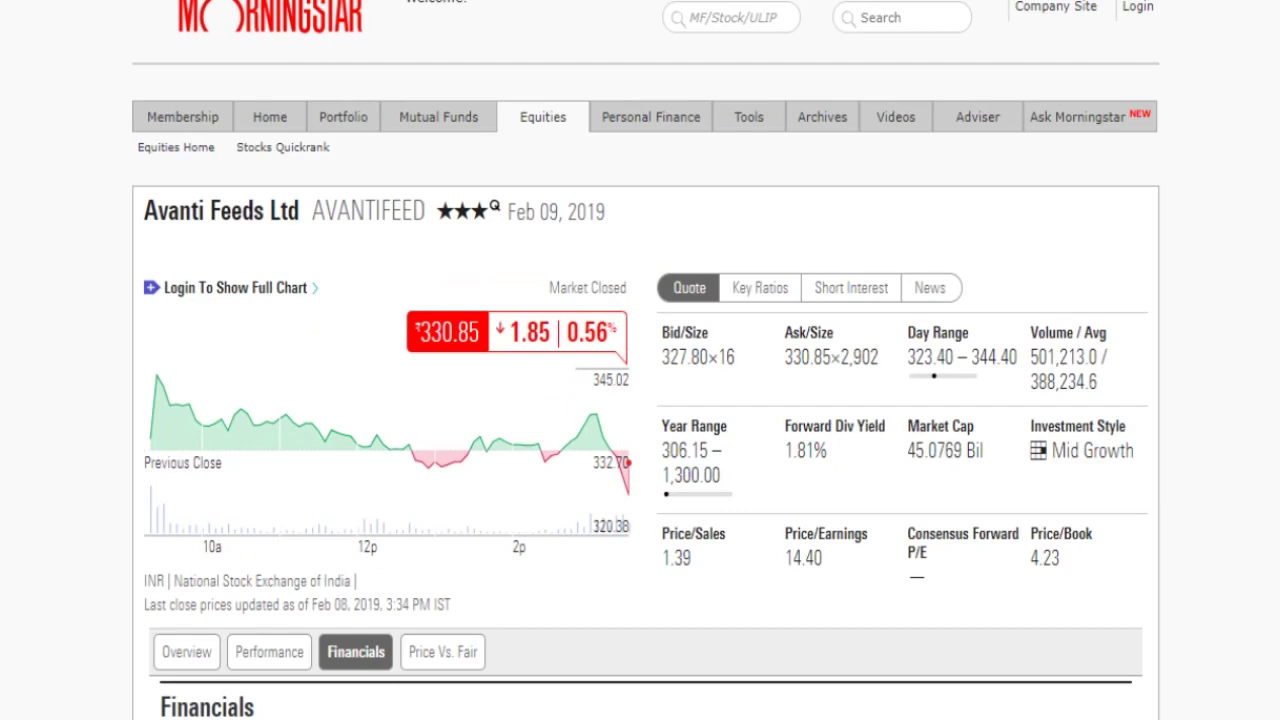
mouse_move(633, 718)
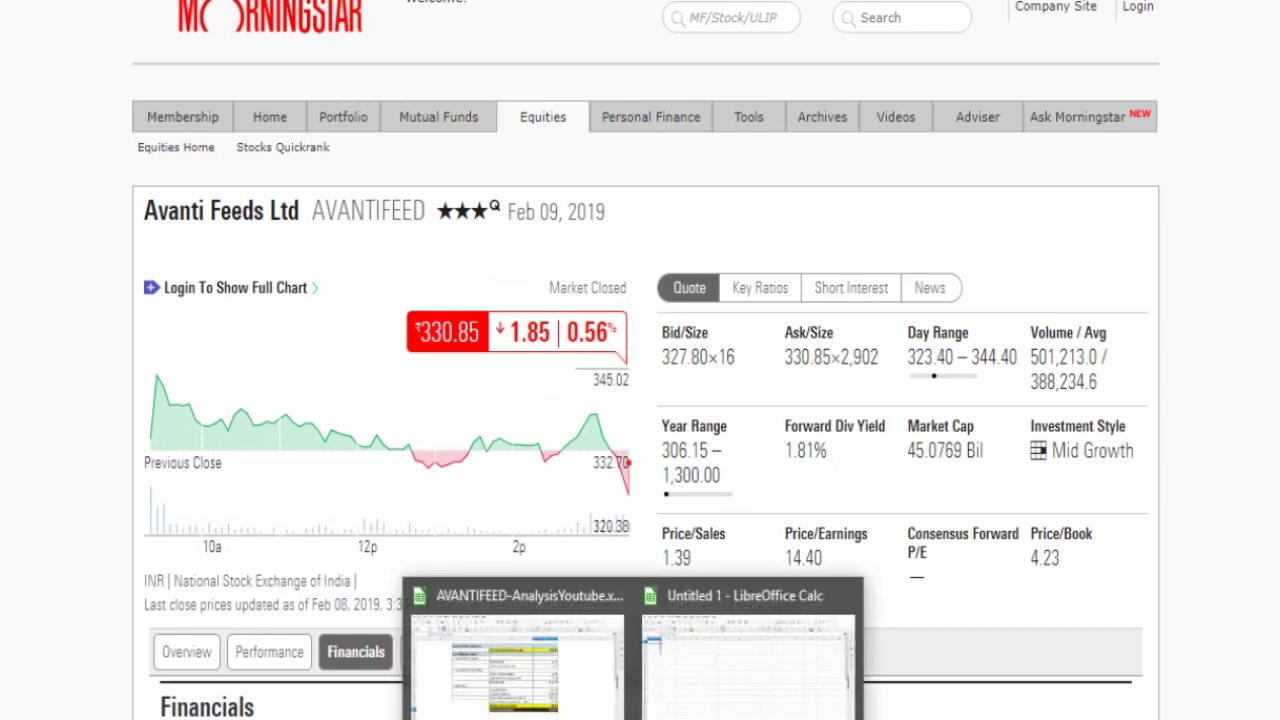
click(535, 650)
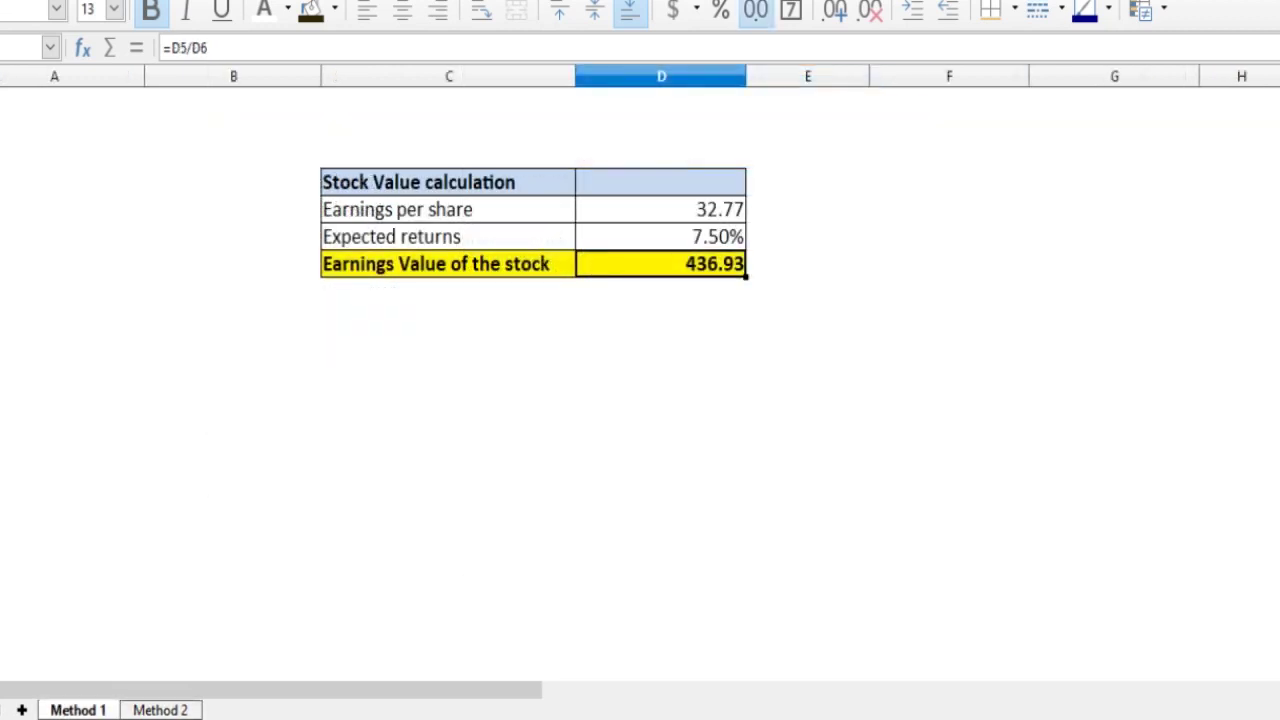
- Set the Expected returns in the Method 1 stock value calculation to 15%
click(661, 237)
text(15)
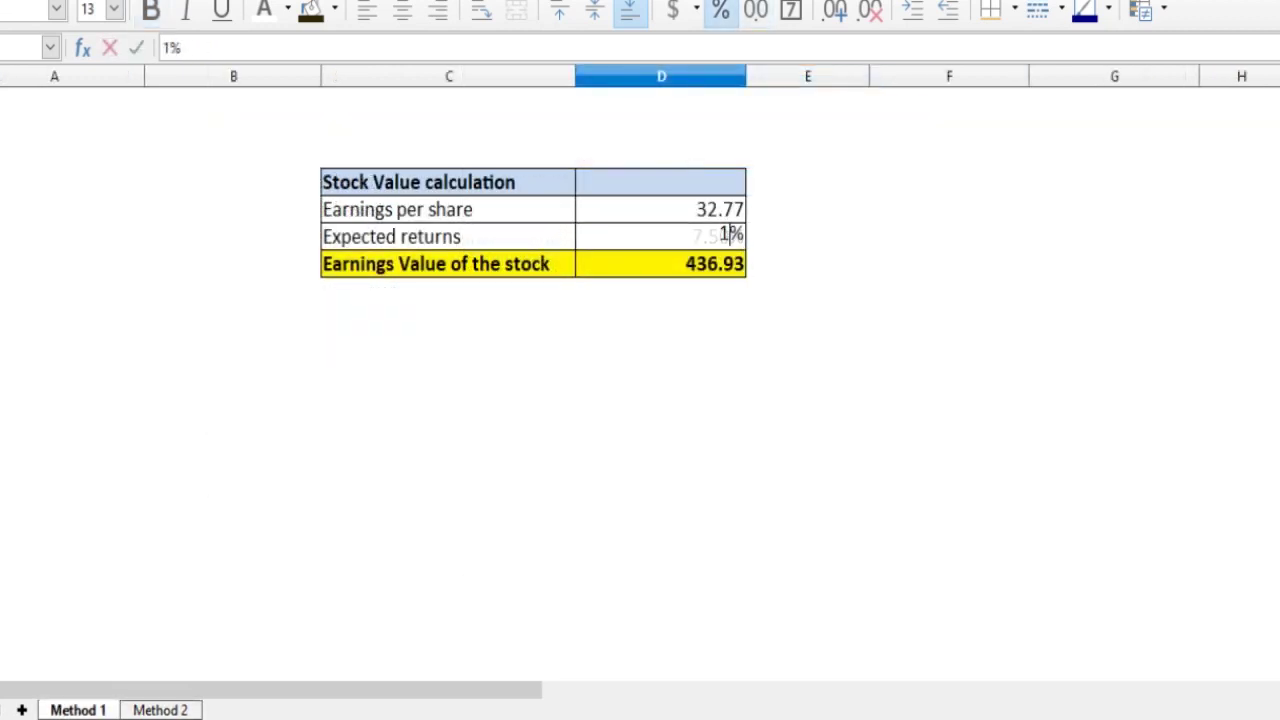
key(Return)
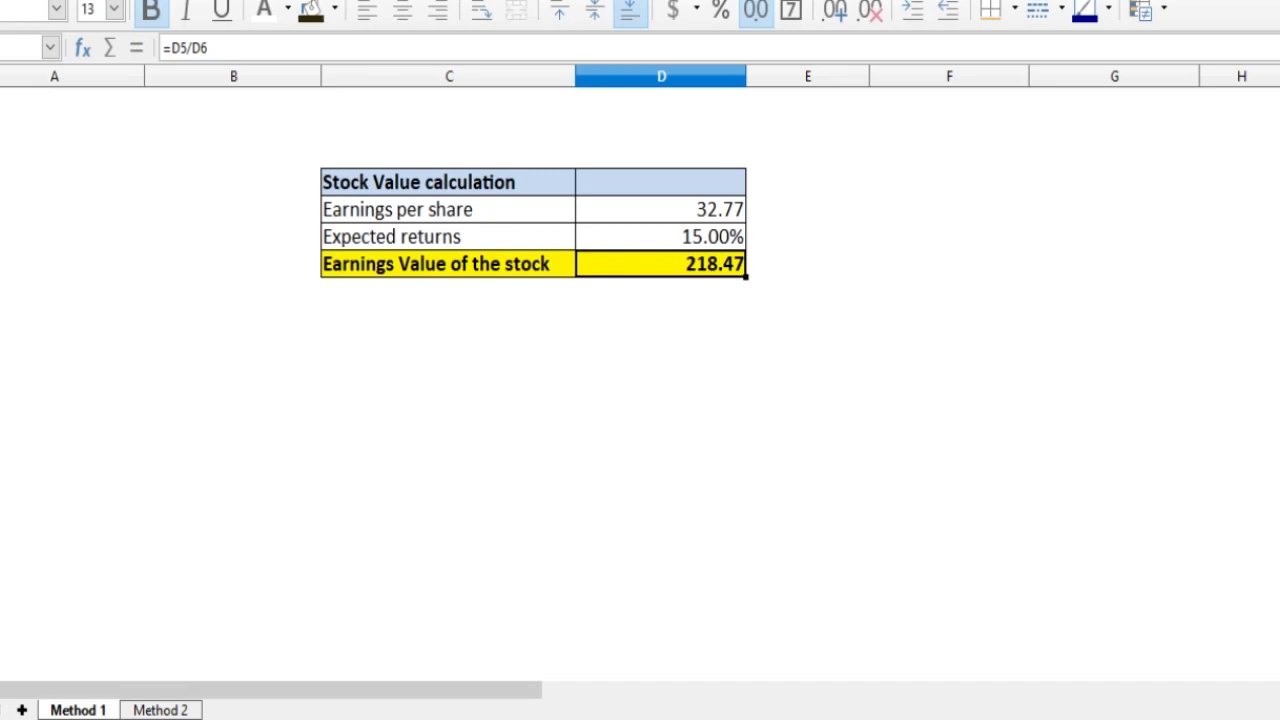
- Set the Expected returns in the Method 1 sheet to 7.5% and review the inputs of the stock value calculation
key(alt+Tab)
click(661, 237)
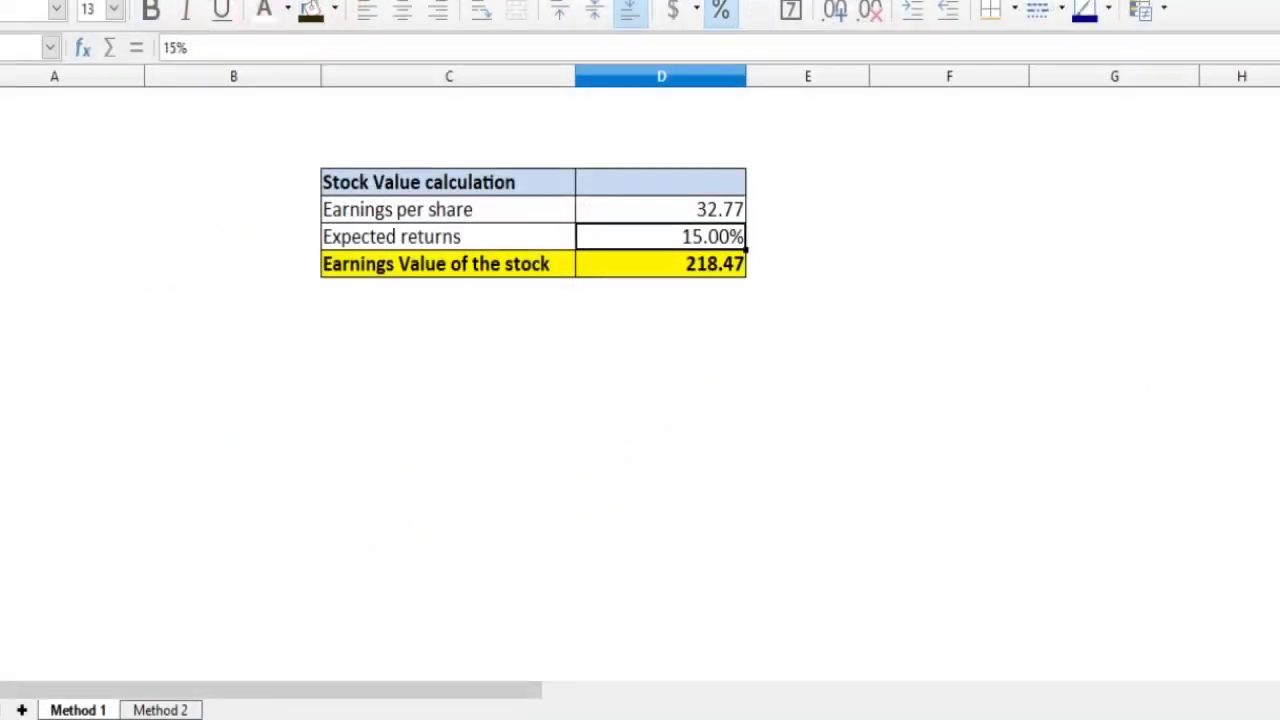
text(7.5)
key(Return)
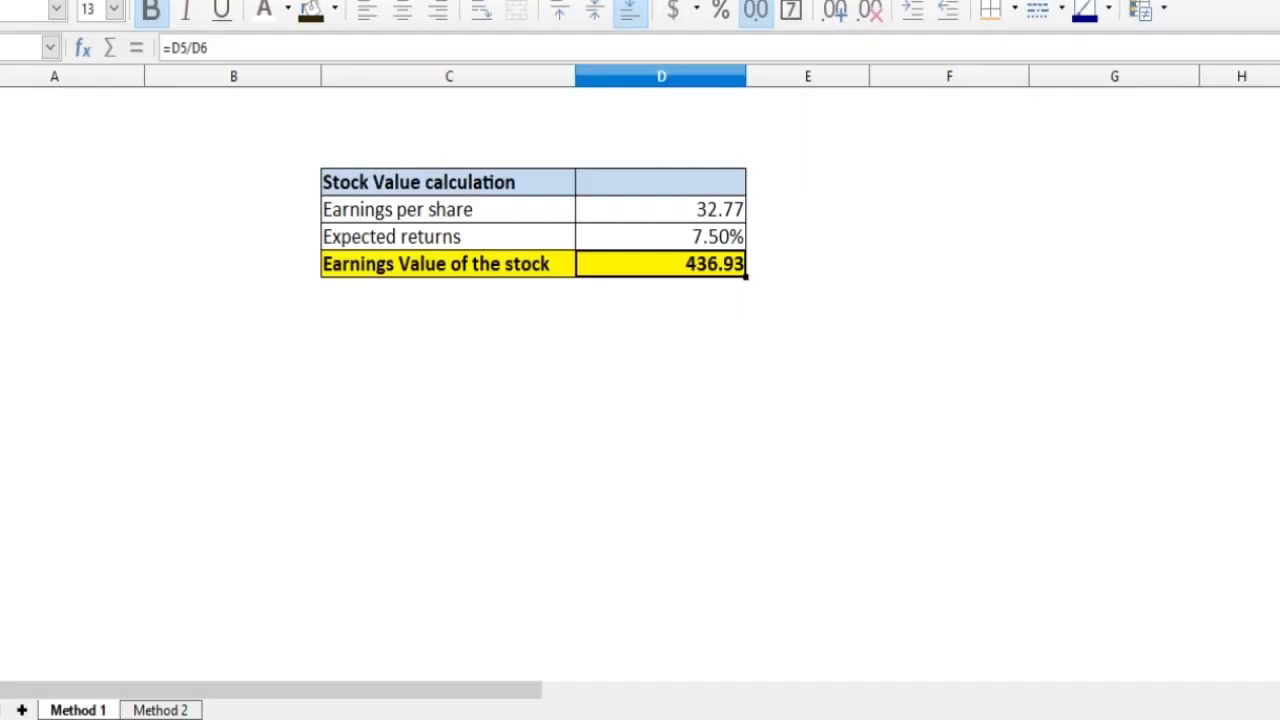
click(661, 237)
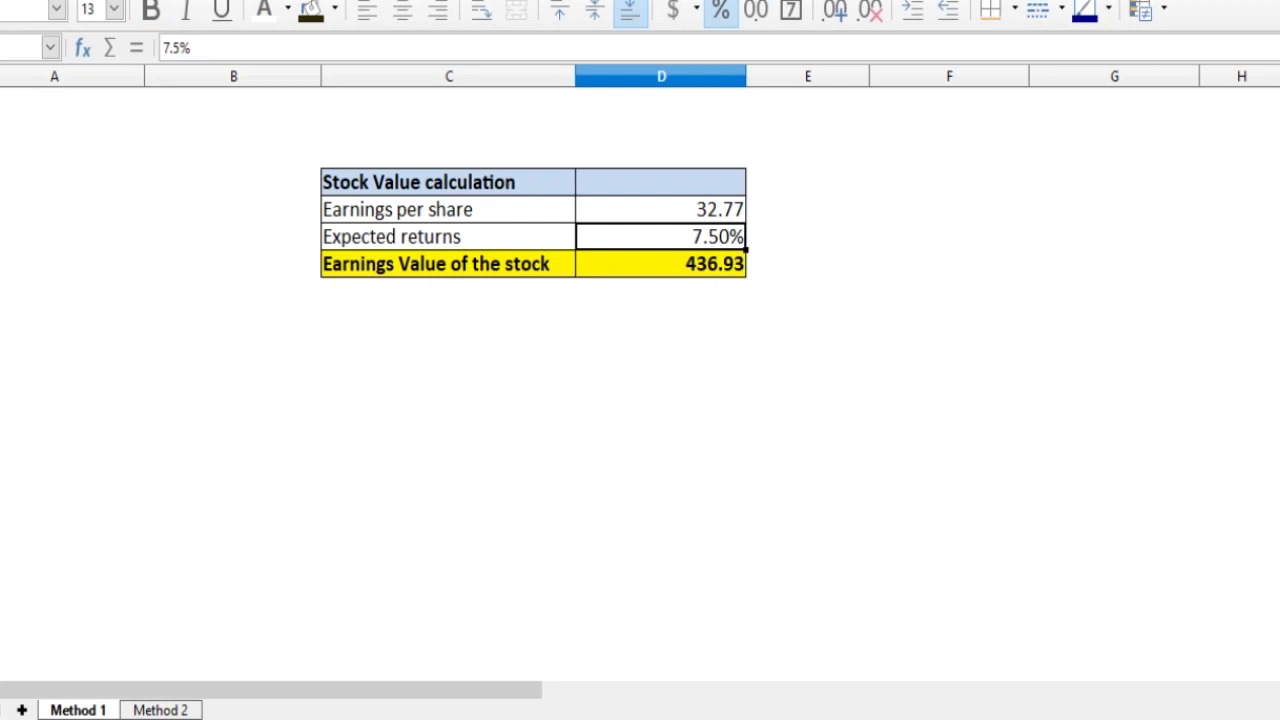
click(661, 210)
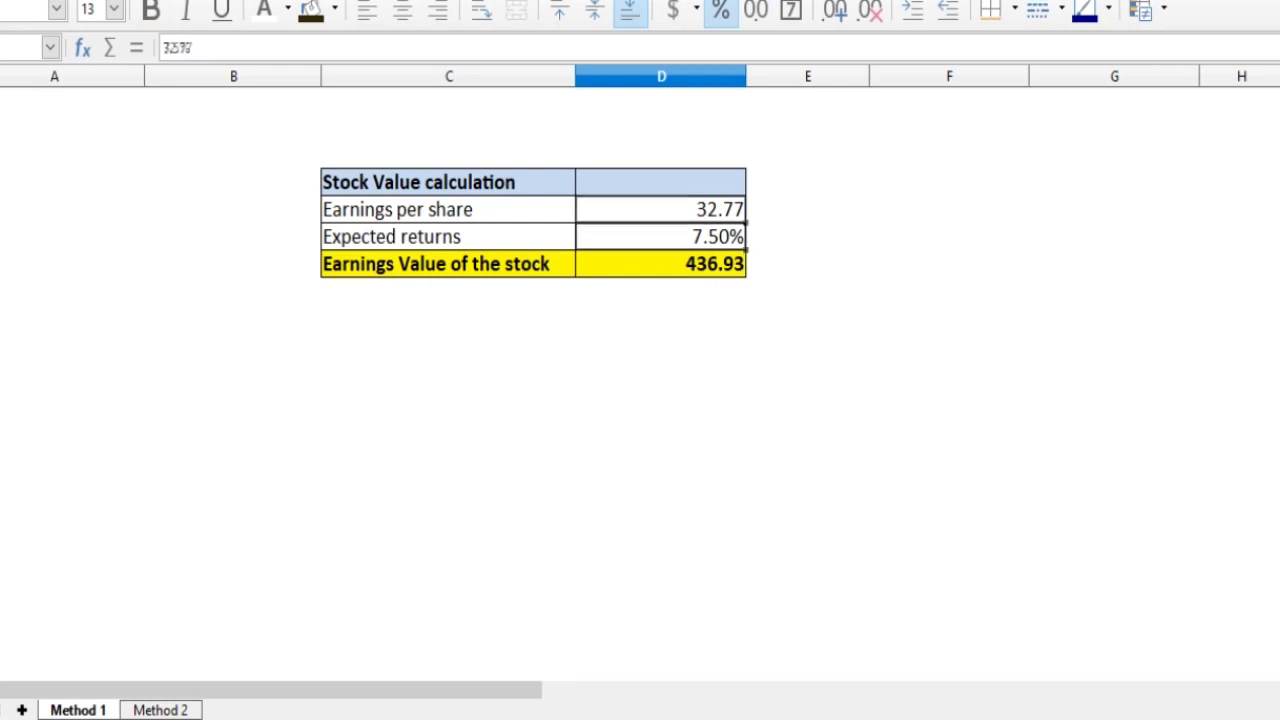